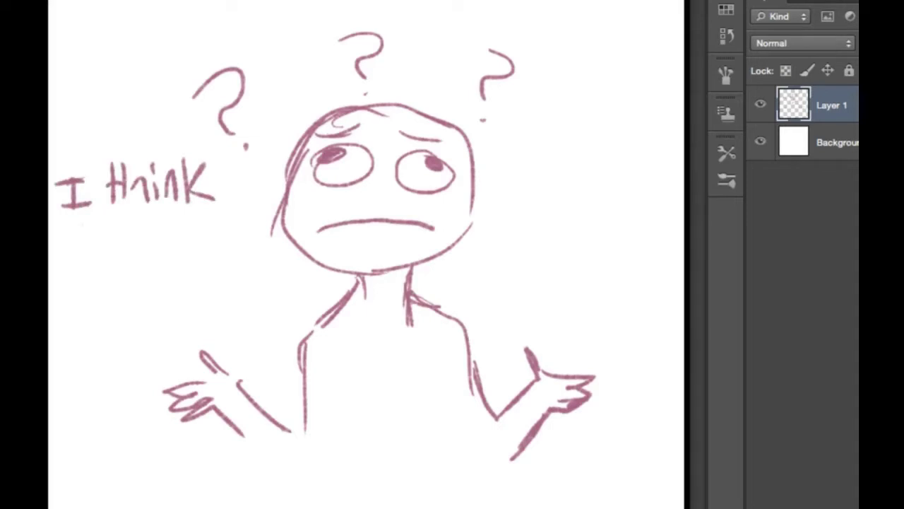
# Hand-letter "I'm supposed to" beneath the words "I think" beside the shrugging figure
pyautogui.moveTo(82, 223); pyautogui.dragTo(103, 222)
pyautogui.moveTo(96, 223)
pyautogui.mouseDown()
pyautogui.moveTo(94, 248)
pyautogui.moveTo(109, 247)
pyautogui.mouseUp()
pyautogui.moveTo(114, 211)
pyautogui.mouseDown()
pyautogui.moveTo(113, 223)
pyautogui.moveTo(142, 249)
pyautogui.moveTo(105, 294)
pyautogui.moveTo(146, 318)
pyautogui.mouseUp()
pyautogui.moveTo(144, 274); pyautogui.dragTo(148, 323)
pyautogui.moveTo(147, 280)
pyautogui.mouseDown()
pyautogui.moveTo(162, 286)
pyautogui.moveTo(164, 318)
pyautogui.mouseUp()
pyautogui.moveTo(163, 271)
pyautogui.mouseDown()
pyautogui.moveTo(175, 280)
pyautogui.moveTo(187, 267)
pyautogui.moveTo(187, 280)
pyautogui.mouseUp()
pyautogui.moveTo(199, 274); pyautogui.dragTo(220, 279)
pyautogui.moveTo(229, 245)
pyautogui.mouseDown()
pyautogui.moveTo(239, 281)
pyautogui.moveTo(185, 318)
pyautogui.mouseUp()
pyautogui.moveTo(182, 305); pyautogui.dragTo(203, 304)
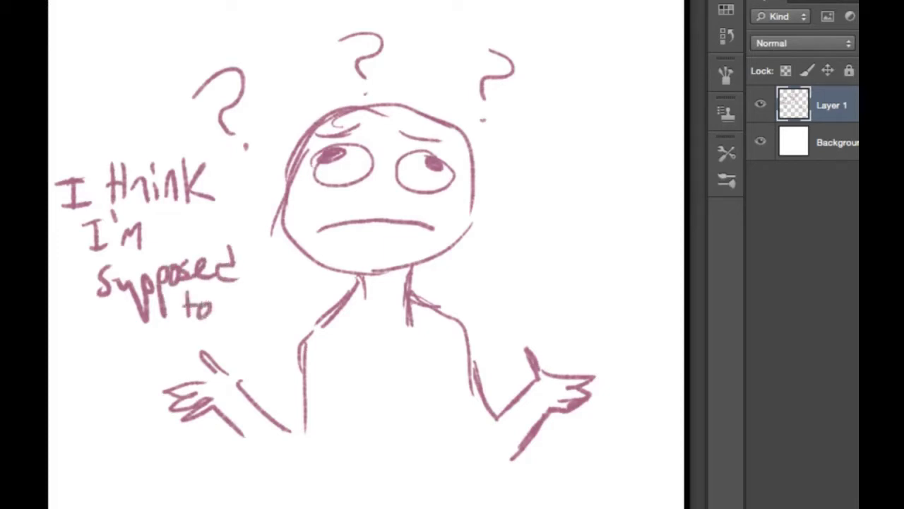
# Hand-letter "be here?" beside the figure's shoulder, above the raised hand on the opposite side from the existing text
pyautogui.moveTo(458, 260); pyautogui.dragTo(456, 289)
pyautogui.moveTo(473, 284); pyautogui.dragTo(506, 290)
pyautogui.moveTo(529, 255); pyautogui.dragTo(527, 299)
pyautogui.moveTo(528, 284)
pyautogui.mouseDown()
pyautogui.moveTo(565, 287)
pyautogui.moveTo(566, 299)
pyautogui.moveTo(585, 285)
pyautogui.mouseUp()
pyautogui.moveTo(589, 295)
pyautogui.mouseDown()
pyautogui.moveTo(602, 291)
pyautogui.moveTo(610, 308)
pyautogui.mouseUp()
pyautogui.moveTo(616, 280)
pyautogui.mouseDown()
pyautogui.moveTo(635, 277)
pyautogui.moveTo(625, 303)
pyautogui.mouseUp()
pyautogui.moveTo(628, 320); pyautogui.dragTo(628, 323)
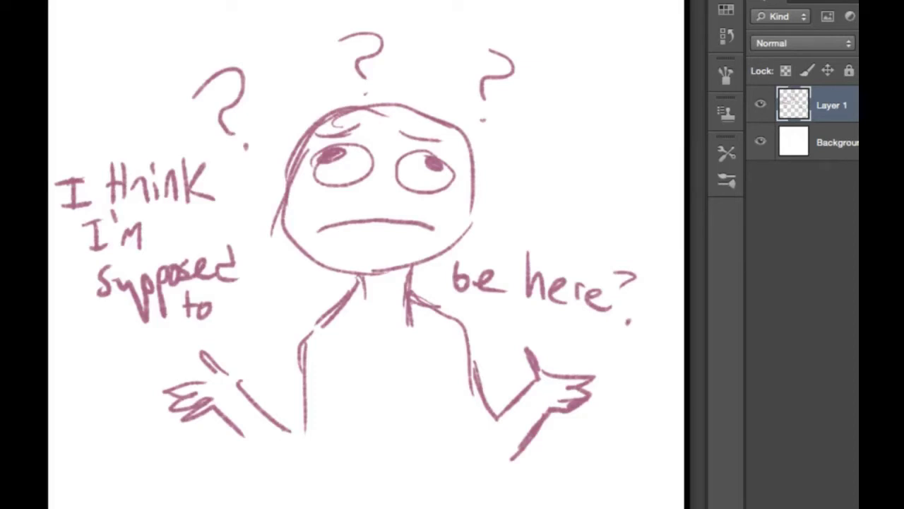
# Hand-letter the start of another line of text centred beneath the shrugging figure
pyautogui.moveTo(317, 508)
pyautogui.mouseDown()
pyautogui.moveTo(324, 487)
pyautogui.moveTo(362, 499)
pyautogui.mouseUp()
pyautogui.moveTo(385, 494); pyautogui.dragTo(404, 508)
pyautogui.moveTo(413, 500); pyautogui.dragTo(457, 504)
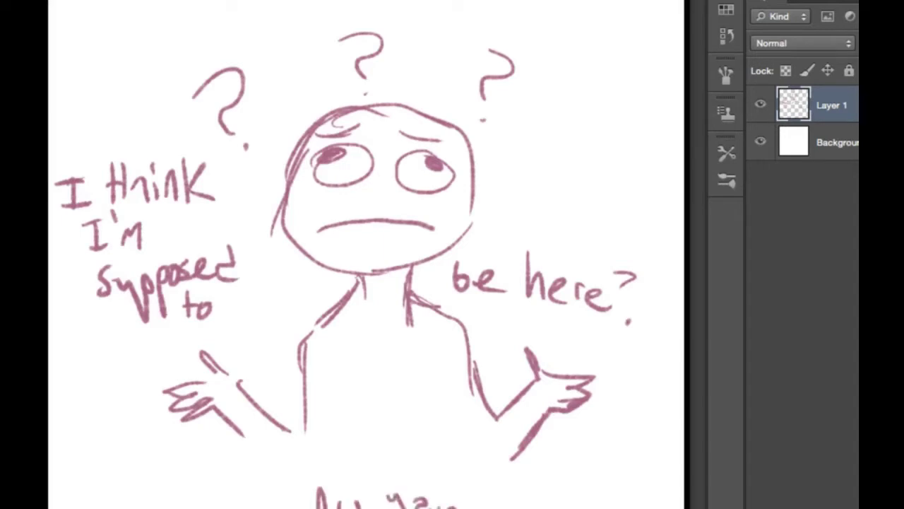
# Hide the shrugging figure's layer and, on a new layer, draw a ghost's rounded body with two filled eyes and an open mouth
pyautogui.press('super+comma')
pyautogui.press('super+shift+alt+n')
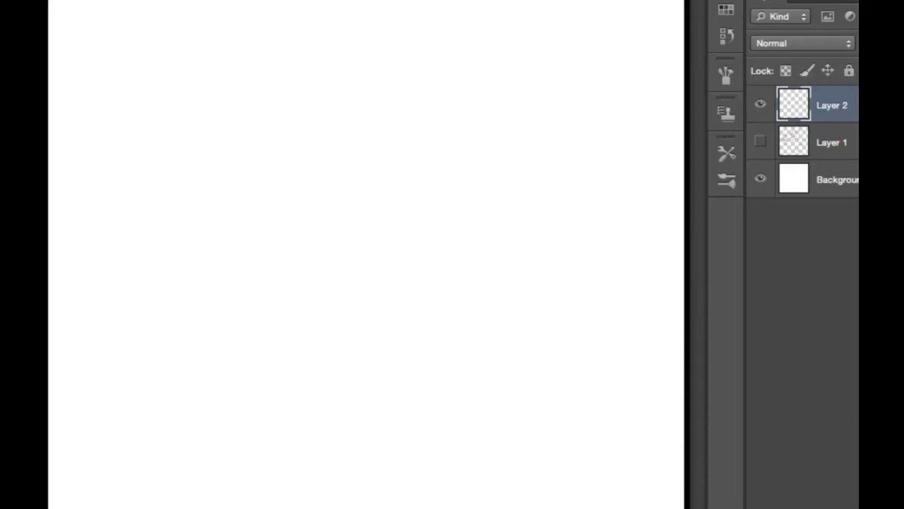
pyautogui.moveTo(217, 310)
pyautogui.mouseDown()
pyautogui.moveTo(195, 202)
pyautogui.moveTo(193, 125)
pyautogui.moveTo(229, 56)
pyautogui.moveTo(329, 107)
pyautogui.moveTo(393, 356)
pyautogui.mouseUp()
pyautogui.moveTo(206, 252)
pyautogui.mouseDown()
pyautogui.moveTo(223, 324)
pyautogui.moveTo(212, 351)
pyautogui.mouseUp()
pyautogui.moveTo(267, 167)
pyautogui.mouseDown()
pyautogui.moveTo(263, 186)
pyautogui.moveTo(281, 191)
pyautogui.moveTo(268, 161)
pyautogui.moveTo(273, 181)
pyautogui.mouseUp()
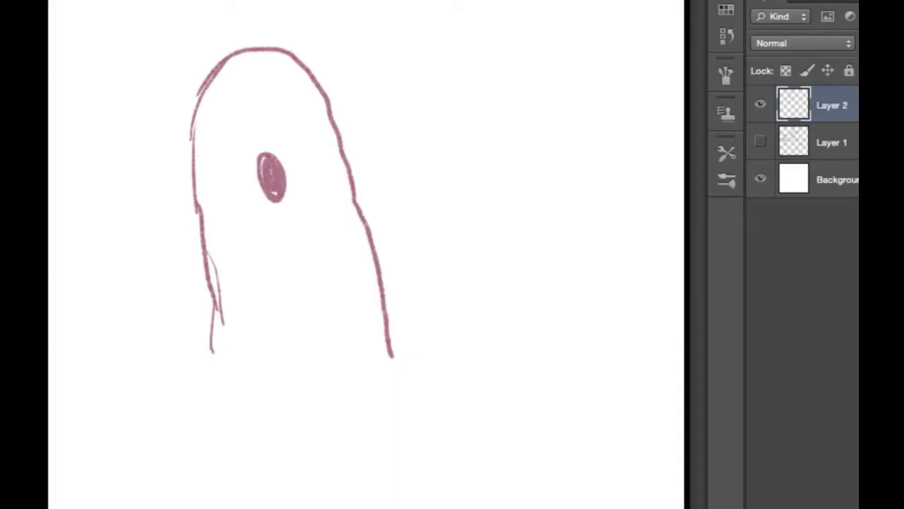
pyautogui.moveTo(222, 117)
pyautogui.mouseDown()
pyautogui.moveTo(226, 146)
pyautogui.moveTo(224, 127)
pyautogui.mouseUp()
pyautogui.moveTo(296, 118)
pyautogui.mouseDown()
pyautogui.moveTo(285, 129)
pyautogui.moveTo(292, 105)
pyautogui.moveTo(291, 129)
pyautogui.mouseUp()
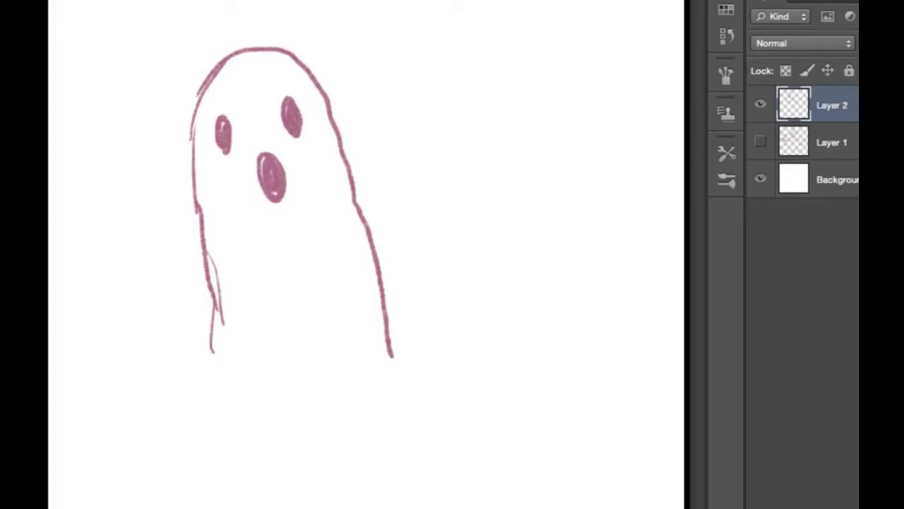
# Draw a ragged, torn hem with long trailing strips along the bottom of the ghost
pyautogui.moveTo(217, 313)
pyautogui.mouseDown()
pyautogui.moveTo(233, 398)
pyautogui.moveTo(260, 391)
pyautogui.moveTo(310, 508)
pyautogui.mouseUp()
pyautogui.moveTo(303, 449)
pyautogui.mouseDown()
pyautogui.moveTo(308, 486)
pyautogui.moveTo(288, 357)
pyautogui.moveTo(291, 289)
pyautogui.moveTo(315, 332)
pyautogui.mouseUp()
pyautogui.moveTo(315, 338); pyautogui.dragTo(335, 376)
pyautogui.moveTo(363, 408); pyautogui.dragTo(382, 469)
pyautogui.moveTo(374, 407)
pyautogui.mouseDown()
pyautogui.moveTo(361, 363)
pyautogui.moveTo(367, 350)
pyautogui.moveTo(391, 373)
pyautogui.mouseUp()
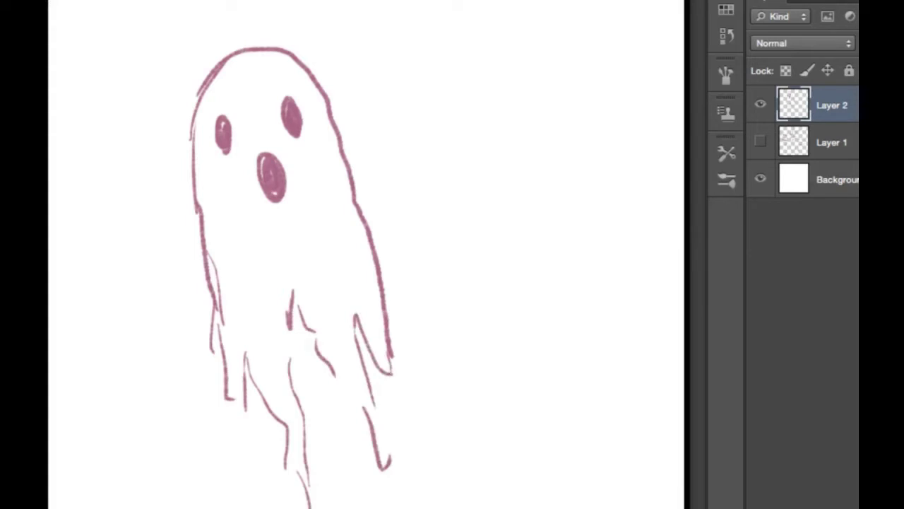
# Add two draped arms with tattered edges to the ghost and erase the body lines that cross them
pyautogui.moveTo(363, 212)
pyautogui.mouseDown()
pyautogui.moveTo(364, 174)
pyautogui.moveTo(386, 149)
pyautogui.moveTo(499, 321)
pyautogui.moveTo(476, 315)
pyautogui.moveTo(458, 292)
pyautogui.mouseUp()
pyautogui.moveTo(387, 272)
pyautogui.mouseDown()
pyautogui.moveTo(406, 305)
pyautogui.moveTo(428, 303)
pyautogui.mouseUp()
pyautogui.moveTo(424, 261); pyautogui.dragTo(442, 325)
pyautogui.moveTo(456, 308)
pyautogui.mouseDown()
pyautogui.moveTo(459, 326)
pyautogui.moveTo(455, 301)
pyautogui.mouseUp()
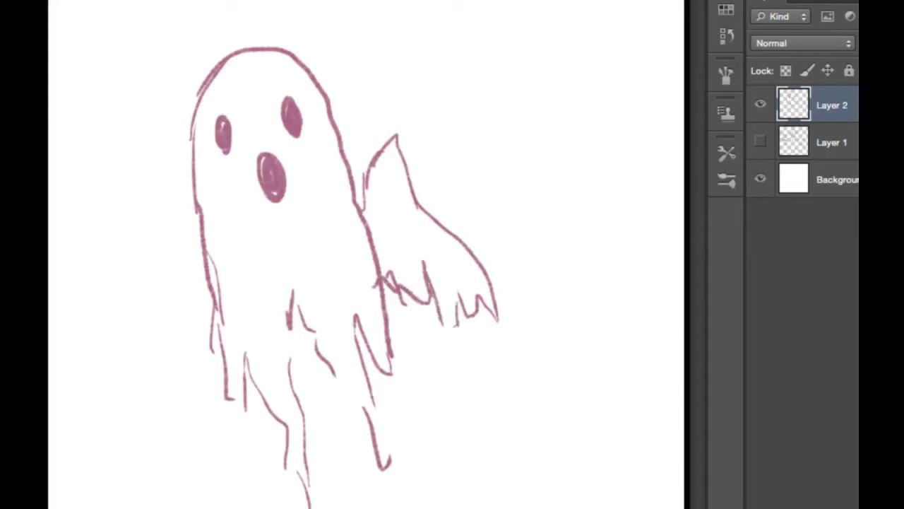
pyautogui.moveTo(372, 240)
pyautogui.mouseDown()
pyautogui.moveTo(365, 217)
pyautogui.moveTo(375, 269)
pyautogui.mouseUp()
pyautogui.moveTo(185, 240)
pyautogui.mouseDown()
pyautogui.moveTo(224, 227)
pyautogui.moveTo(232, 243)
pyautogui.moveTo(167, 319)
pyautogui.moveTo(199, 417)
pyautogui.moveTo(219, 396)
pyautogui.moveTo(233, 345)
pyautogui.mouseUp()
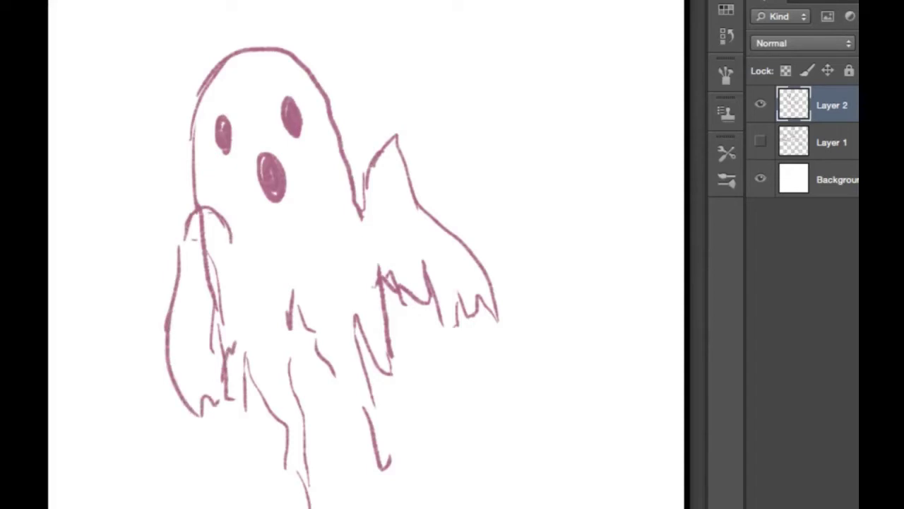
pyautogui.moveTo(209, 267)
pyautogui.mouseDown()
pyautogui.moveTo(222, 325)
pyautogui.moveTo(215, 269)
pyautogui.moveTo(212, 337)
pyautogui.moveTo(200, 210)
pyautogui.mouseUp()
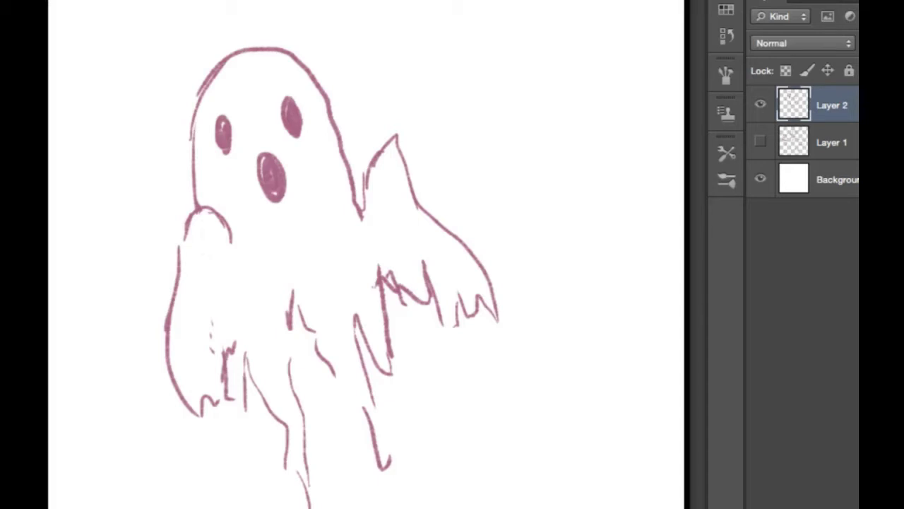
# Hide the ghost's layer and, on a new layer, rough out a side-view character with a round head, oval torso and backpack
pyautogui.press('super+comma')
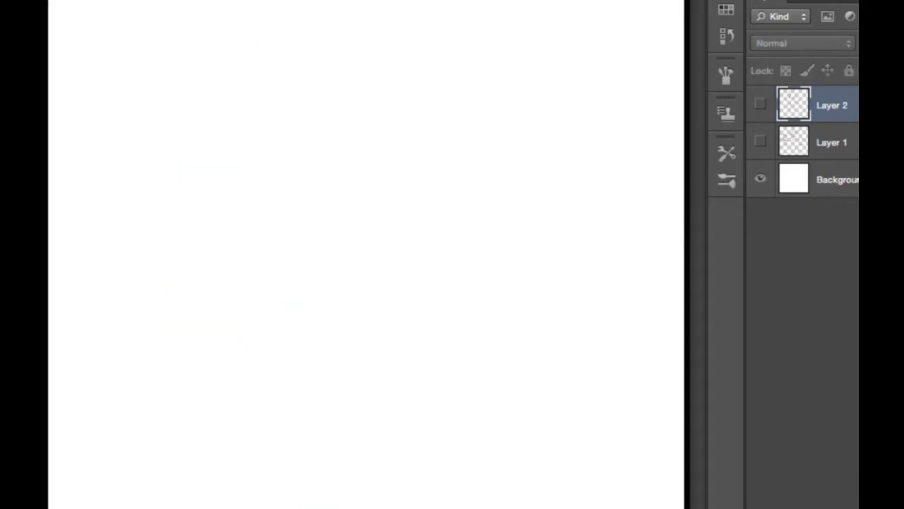
pyautogui.press('super+alt+shift+n')
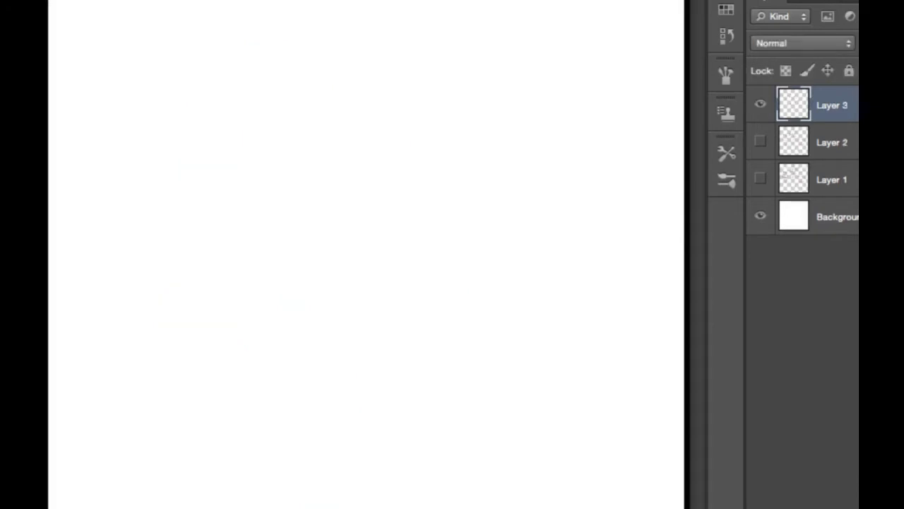
pyautogui.moveTo(279, 99); pyautogui.dragTo(270, 138)
pyautogui.moveTo(267, 142)
pyautogui.mouseDown()
pyautogui.moveTo(305, 87)
pyautogui.moveTo(321, 96)
pyautogui.moveTo(348, 157)
pyautogui.mouseUp()
pyautogui.moveTo(274, 106)
pyautogui.mouseDown()
pyautogui.moveTo(269, 127)
pyautogui.moveTo(296, 189)
pyautogui.moveTo(348, 153)
pyautogui.mouseUp()
pyautogui.moveTo(319, 186)
pyautogui.mouseDown()
pyautogui.moveTo(320, 225)
pyautogui.moveTo(339, 192)
pyautogui.moveTo(355, 207)
pyautogui.moveTo(375, 284)
pyautogui.mouseUp()
pyautogui.moveTo(360, 214); pyautogui.dragTo(385, 333)
pyautogui.moveTo(321, 209)
pyautogui.mouseDown()
pyautogui.moveTo(315, 310)
pyautogui.moveTo(327, 350)
pyautogui.mouseUp()
pyautogui.moveTo(384, 327)
pyautogui.mouseDown()
pyautogui.moveTo(377, 356)
pyautogui.moveTo(339, 361)
pyautogui.mouseUp()
pyautogui.moveTo(357, 197)
pyautogui.mouseDown()
pyautogui.moveTo(388, 178)
pyautogui.moveTo(422, 286)
pyautogui.moveTo(379, 294)
pyautogui.mouseUp()
# Draw a ghost floating behind the backpacked character, with a jagged hem, one filled eye and a filled mouth
pyautogui.moveTo(514, 60)
pyautogui.mouseDown()
pyautogui.moveTo(480, 53)
pyautogui.moveTo(459, 195)
pyautogui.moveTo(494, 272)
pyautogui.moveTo(530, 269)
pyautogui.moveTo(594, 285)
pyautogui.mouseUp()
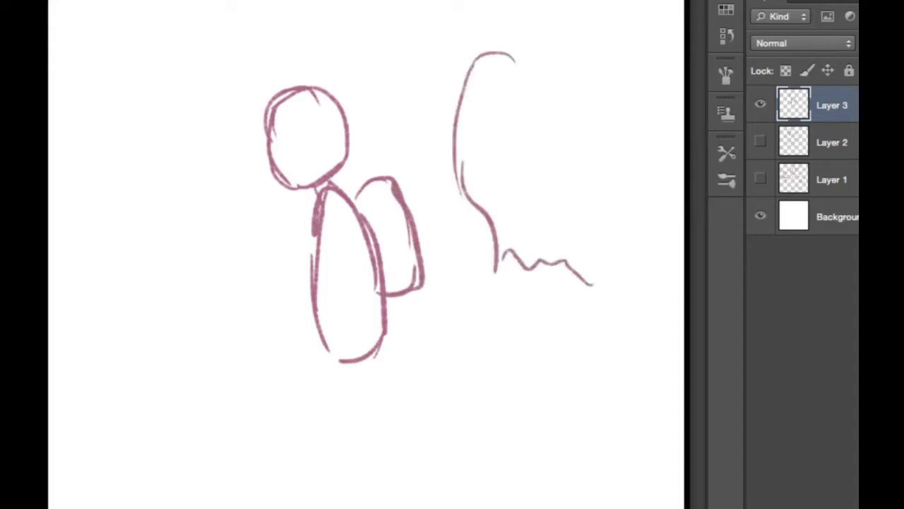
pyautogui.moveTo(494, 53)
pyautogui.mouseDown()
pyautogui.moveTo(554, 70)
pyautogui.moveTo(589, 180)
pyautogui.moveTo(639, 233)
pyautogui.moveTo(630, 301)
pyautogui.moveTo(596, 288)
pyautogui.moveTo(641, 305)
pyautogui.mouseUp()
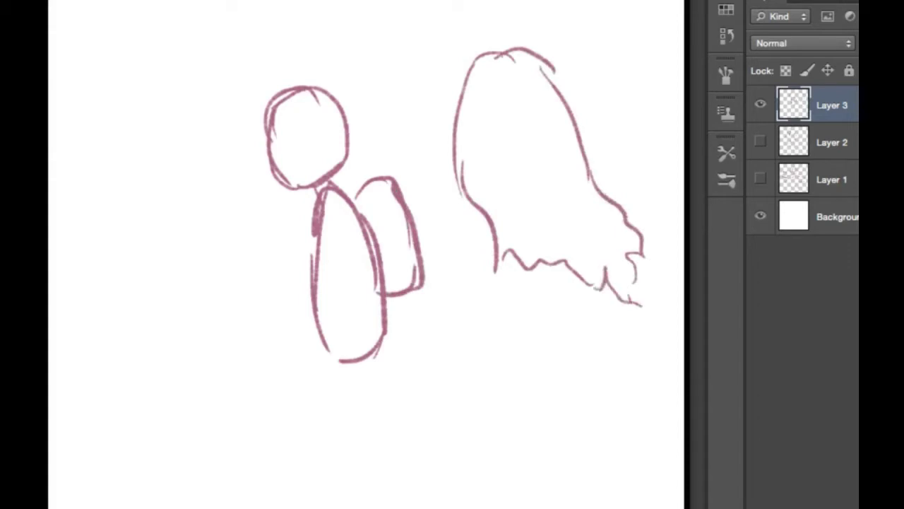
pyautogui.moveTo(473, 104)
pyautogui.mouseDown()
pyautogui.moveTo(470, 134)
pyautogui.moveTo(470, 124)
pyautogui.mouseUp()
pyautogui.moveTo(478, 165)
pyautogui.mouseDown()
pyautogui.moveTo(469, 181)
pyautogui.moveTo(467, 161)
pyautogui.moveTo(478, 189)
pyautogui.moveTo(459, 154)
pyautogui.mouseUp()
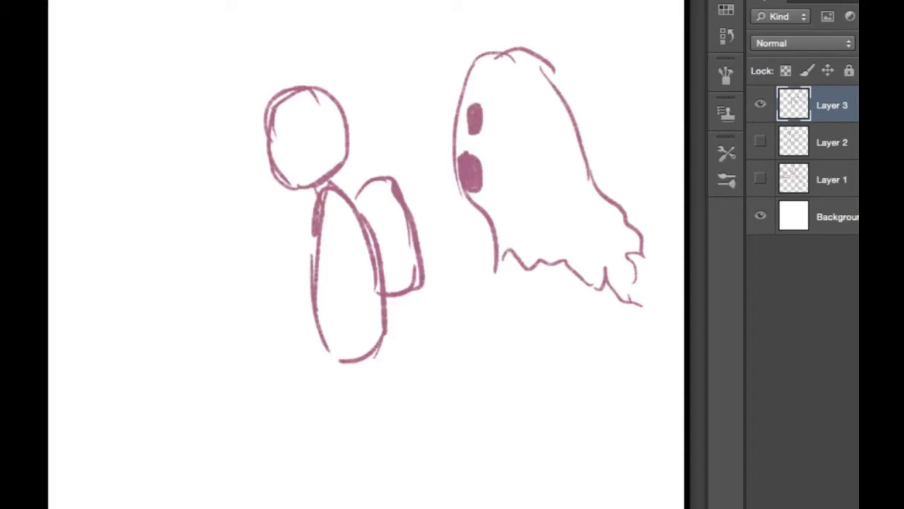
# Sketch the character's bent arms in front of the torso, then erase the rough forearm and hand
pyautogui.moveTo(294, 259)
pyautogui.mouseDown()
pyautogui.moveTo(302, 260)
pyautogui.moveTo(293, 286)
pyautogui.moveTo(301, 280)
pyautogui.moveTo(311, 302)
pyautogui.mouseUp()
pyautogui.moveTo(330, 226)
pyautogui.mouseDown()
pyautogui.moveTo(313, 301)
pyautogui.moveTo(343, 307)
pyautogui.mouseUp()
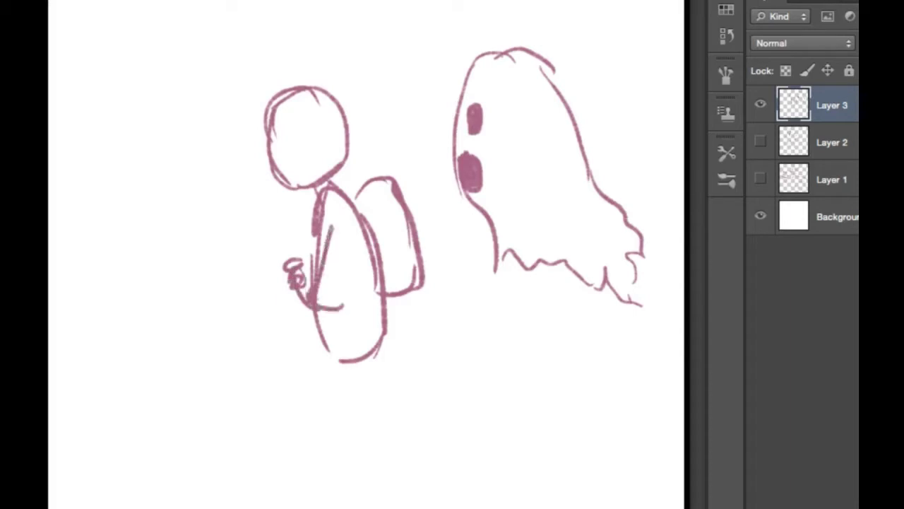
pyautogui.moveTo(351, 257); pyautogui.dragTo(331, 304)
pyautogui.moveTo(360, 225)
pyautogui.mouseDown()
pyautogui.moveTo(328, 303)
pyautogui.moveTo(317, 308)
pyautogui.mouseUp()
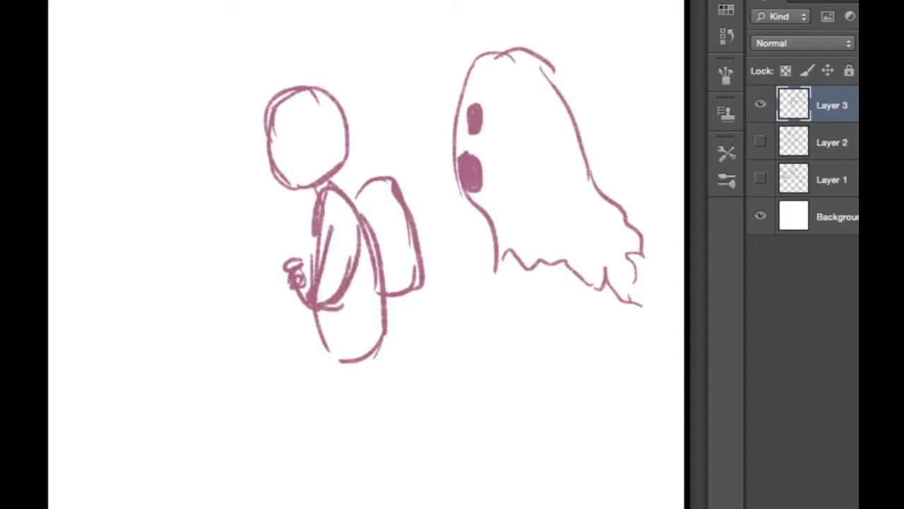
pyautogui.moveTo(319, 205); pyautogui.dragTo(302, 283)
pyautogui.moveTo(312, 218); pyautogui.dragTo(302, 287)
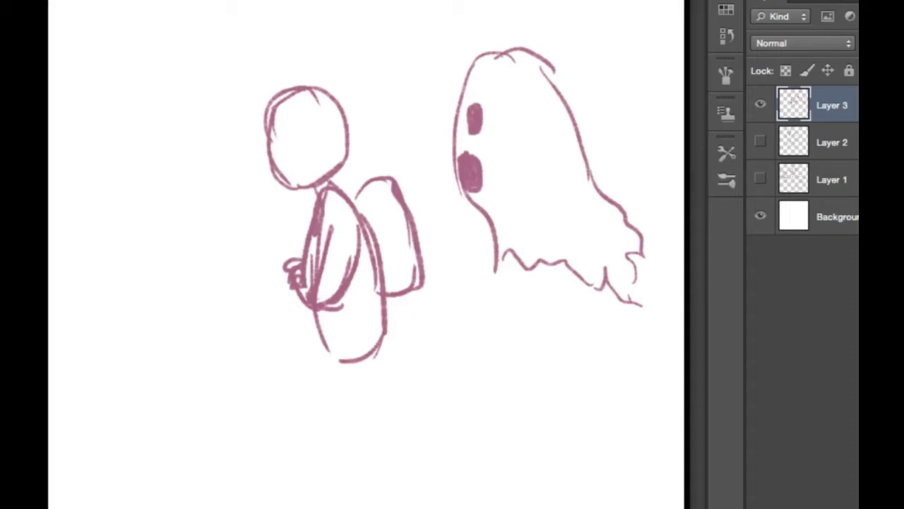
pyautogui.moveTo(291, 275)
pyautogui.mouseDown()
pyautogui.moveTo(291, 267)
pyautogui.moveTo(311, 305)
pyautogui.moveTo(315, 282)
pyautogui.moveTo(310, 303)
pyautogui.mouseUp()
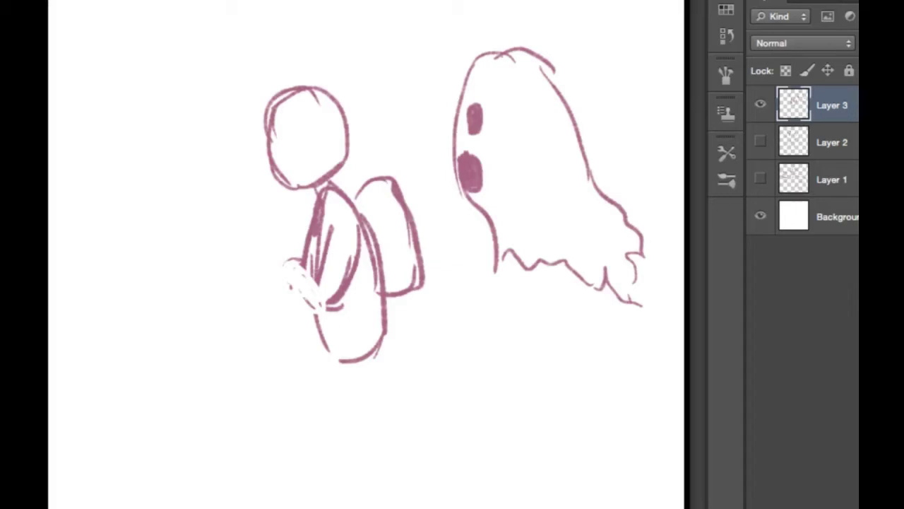
# Draw a brimmed cap on the character's head and add the narrowed eye, nose and ear
pyautogui.moveTo(260, 118)
pyautogui.mouseDown()
pyautogui.moveTo(345, 121)
pyautogui.moveTo(349, 99)
pyautogui.mouseUp()
pyautogui.moveTo(275, 88); pyautogui.dragTo(343, 106)
pyautogui.moveTo(260, 114)
pyautogui.mouseDown()
pyautogui.moveTo(224, 115)
pyautogui.moveTo(286, 121)
pyautogui.mouseUp()
pyautogui.moveTo(297, 79); pyautogui.dragTo(284, 83)
pyautogui.moveTo(281, 87); pyautogui.dragTo(301, 77)
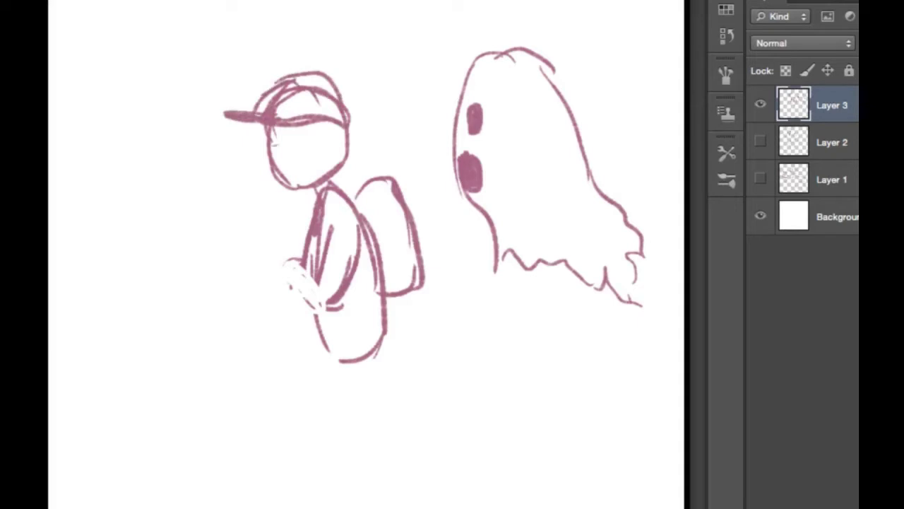
pyautogui.moveTo(274, 139)
pyautogui.mouseDown()
pyautogui.moveTo(301, 137)
pyautogui.moveTo(286, 155)
pyautogui.moveTo(304, 138)
pyautogui.moveTo(289, 161)
pyautogui.moveTo(267, 169)
pyautogui.moveTo(306, 192)
pyautogui.mouseUp()
pyautogui.moveTo(326, 138)
pyautogui.mouseDown()
pyautogui.moveTo(332, 165)
pyautogui.moveTo(335, 158)
pyautogui.mouseUp()
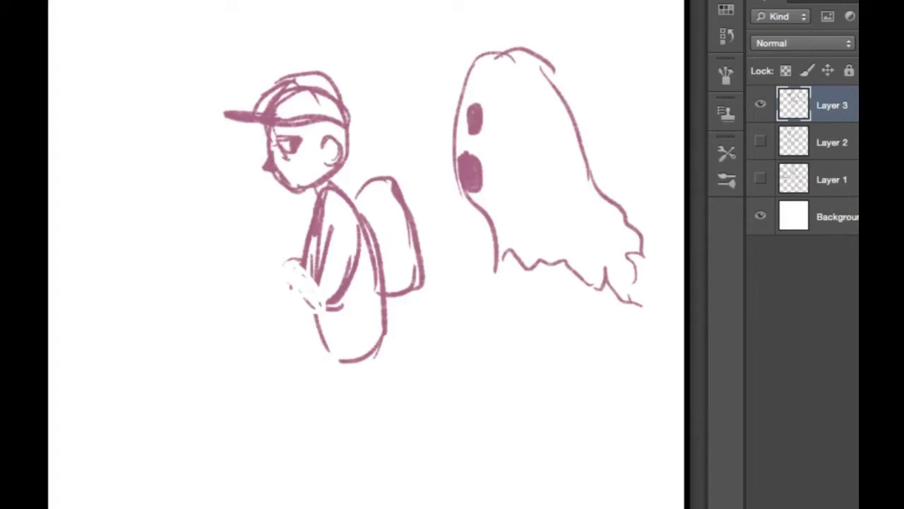
# Draw the character's shorts below the torso and redraw the forearms with the hands held together in front
pyautogui.moveTo(390, 329); pyautogui.dragTo(408, 399)
pyautogui.moveTo(337, 348)
pyautogui.mouseDown()
pyautogui.moveTo(346, 423)
pyautogui.moveTo(407, 401)
pyautogui.moveTo(315, 395)
pyautogui.moveTo(339, 414)
pyautogui.mouseUp()
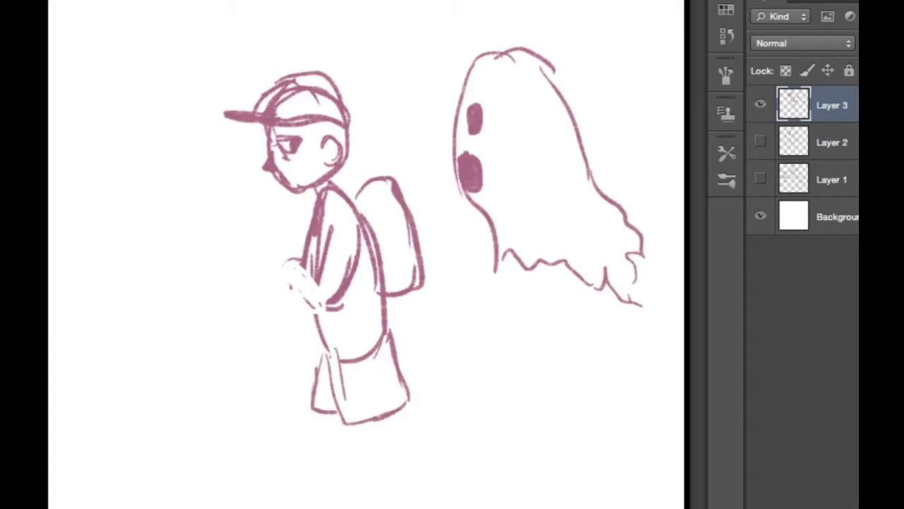
pyautogui.moveTo(273, 266)
pyautogui.mouseDown()
pyautogui.moveTo(308, 302)
pyautogui.moveTo(309, 270)
pyautogui.moveTo(351, 291)
pyautogui.mouseUp()
pyautogui.moveTo(295, 292); pyautogui.dragTo(350, 307)
pyautogui.moveTo(340, 267); pyautogui.dragTo(359, 304)
pyautogui.moveTo(364, 242); pyautogui.dragTo(351, 290)
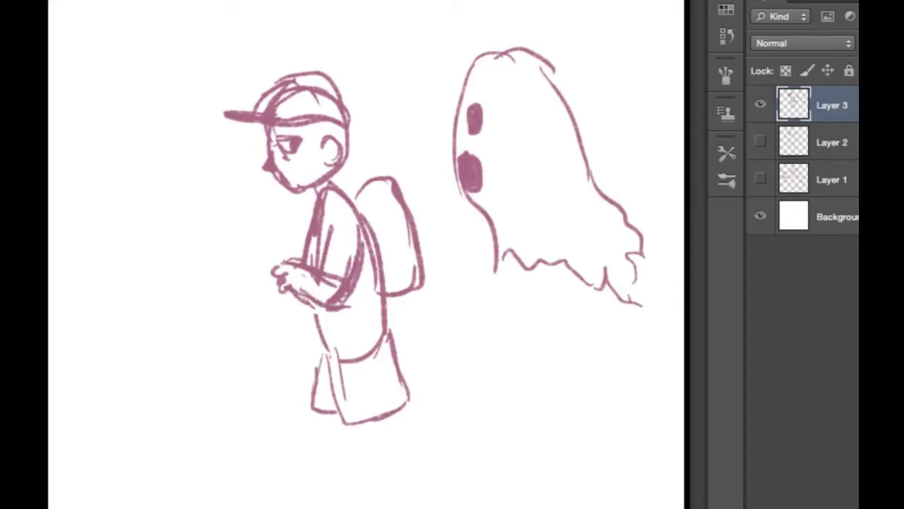
# Strengthen the shoulder and chest lines and add shirt folds around the character's waist
pyautogui.moveTo(292, 261); pyautogui.dragTo(308, 233)
pyautogui.moveTo(299, 254); pyautogui.dragTo(303, 243)
pyautogui.moveTo(324, 213); pyautogui.dragTo(340, 196)
pyautogui.moveTo(301, 257); pyautogui.dragTo(303, 245)
pyautogui.moveTo(302, 284)
pyautogui.mouseDown()
pyautogui.moveTo(322, 315)
pyautogui.moveTo(327, 348)
pyautogui.mouseUp()
pyautogui.moveTo(392, 280); pyautogui.dragTo(353, 338)
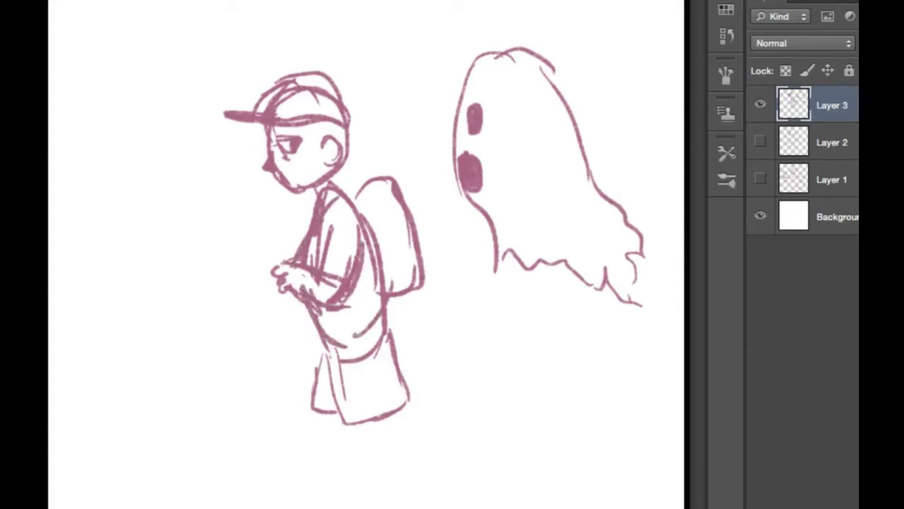
# Add a strap and top flap to the backpack, and draw a frowning mouth on the character's face
pyautogui.moveTo(353, 188); pyautogui.dragTo(377, 284)
pyautogui.moveTo(369, 217)
pyautogui.mouseDown()
pyautogui.moveTo(392, 230)
pyautogui.moveTo(418, 223)
pyautogui.mouseUp()
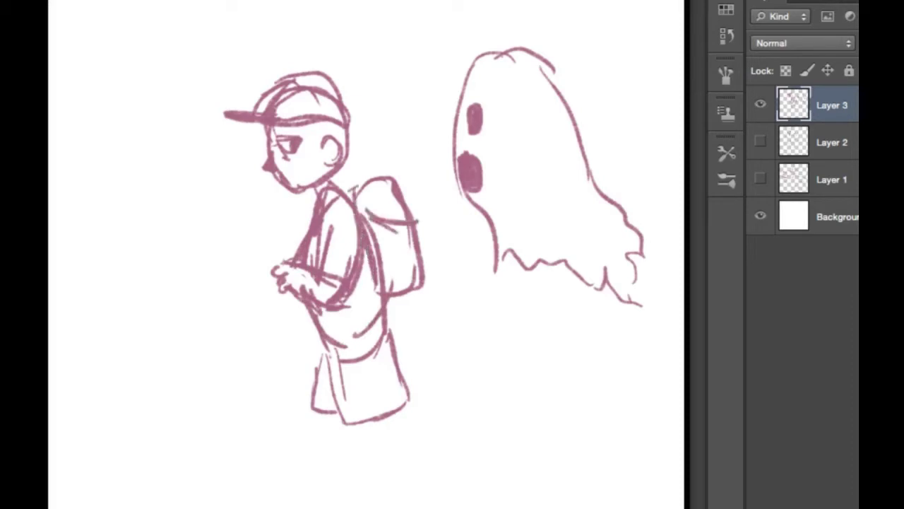
pyautogui.moveTo(284, 175); pyautogui.dragTo(303, 175)
pyautogui.moveTo(284, 172); pyautogui.dragTo(301, 172)
# Draw the character's legs in a walking stride with a front foot, and square off the shirt hem above the shorts
pyautogui.moveTo(366, 423); pyautogui.dragTo(395, 478)
pyautogui.moveTo(393, 414); pyautogui.dragTo(427, 492)
pyautogui.moveTo(381, 459)
pyautogui.mouseDown()
pyautogui.moveTo(418, 508)
pyautogui.moveTo(444, 507)
pyautogui.mouseUp()
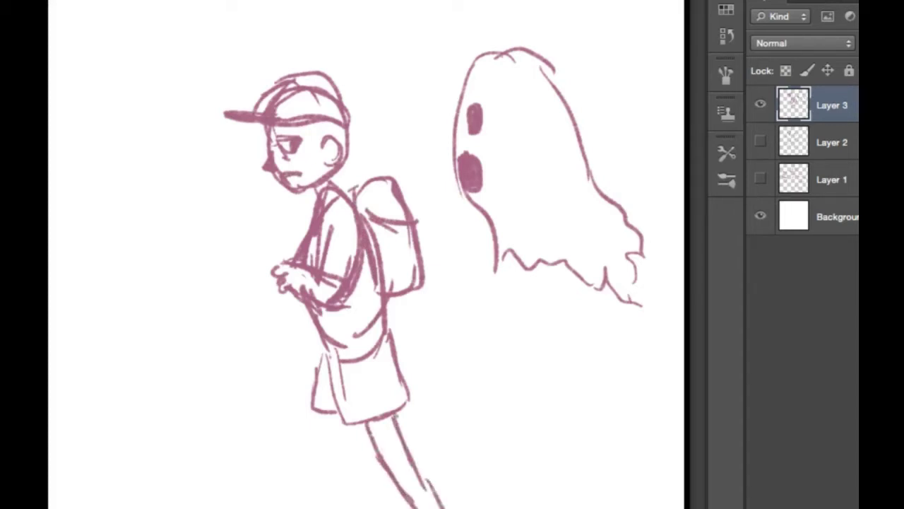
pyautogui.moveTo(418, 468); pyautogui.dragTo(439, 504)
pyautogui.moveTo(315, 414); pyautogui.dragTo(319, 488)
pyautogui.moveTo(334, 442); pyautogui.dragTo(354, 486)
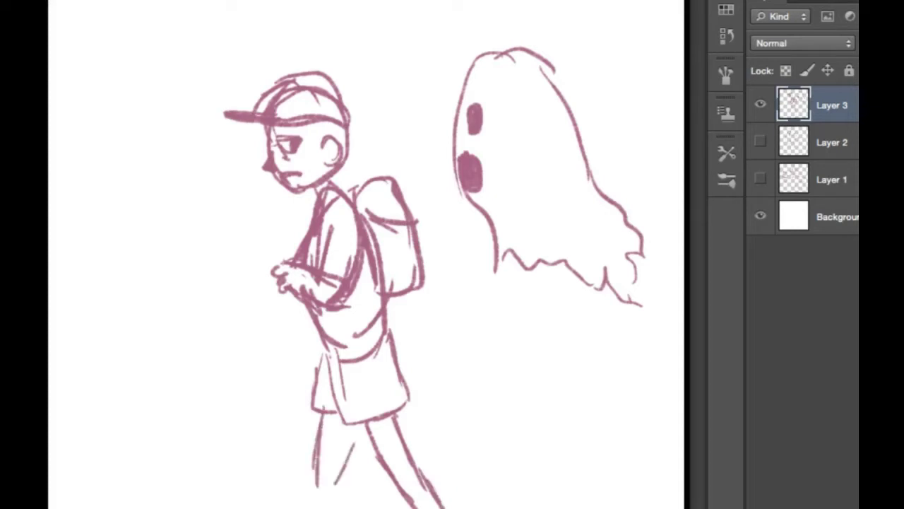
pyautogui.moveTo(344, 421); pyautogui.dragTo(349, 507)
pyautogui.moveTo(326, 464)
pyautogui.mouseDown()
pyautogui.moveTo(334, 506)
pyautogui.moveTo(298, 498)
pyautogui.moveTo(315, 507)
pyautogui.moveTo(291, 507)
pyautogui.moveTo(315, 487)
pyautogui.moveTo(310, 438)
pyautogui.mouseUp()
pyautogui.moveTo(313, 293)
pyautogui.mouseDown()
pyautogui.moveTo(322, 302)
pyautogui.moveTo(315, 351)
pyautogui.moveTo(360, 361)
pyautogui.moveTo(390, 347)
pyautogui.mouseUp()
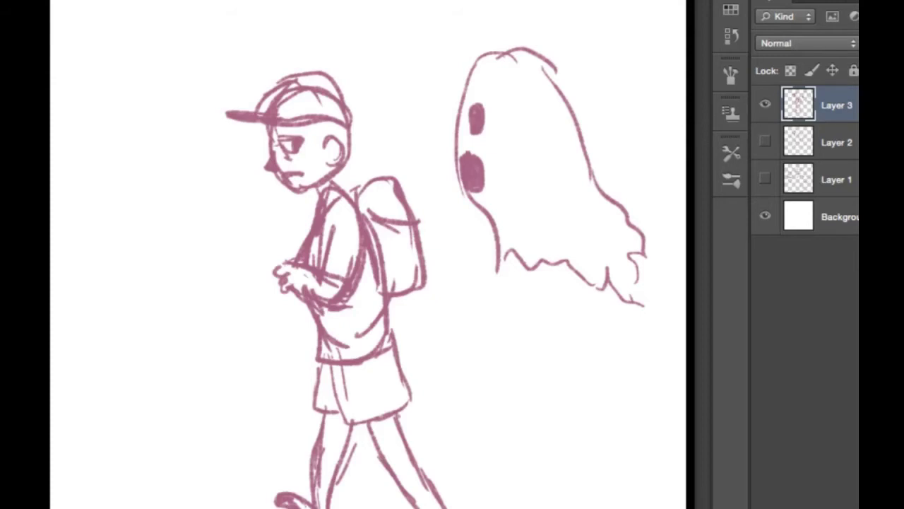
# Hide the walking character's layer and outline a large round head on a new layer
pyautogui.click(765, 105)
pyautogui.hotkey('ctrl', 'shift', 'alt', 'n')
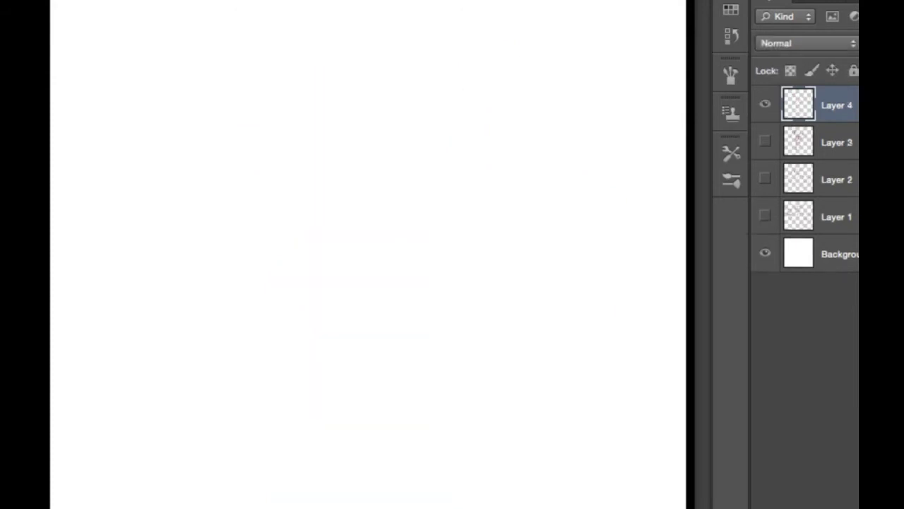
pyautogui.moveTo(385, 53)
pyautogui.mouseDown()
pyautogui.moveTo(371, 137)
pyautogui.moveTo(388, 51)
pyautogui.moveTo(489, 83)
pyautogui.moveTo(492, 151)
pyautogui.mouseUp()
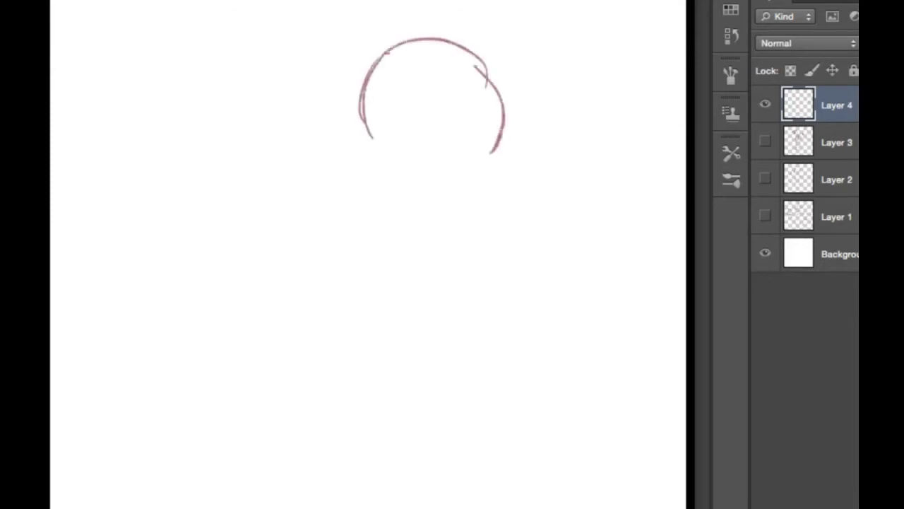
pyautogui.moveTo(365, 106)
pyautogui.mouseDown()
pyautogui.moveTo(377, 173)
pyautogui.moveTo(422, 199)
pyautogui.moveTo(479, 179)
pyautogui.moveTo(448, 198)
pyautogui.mouseUp()
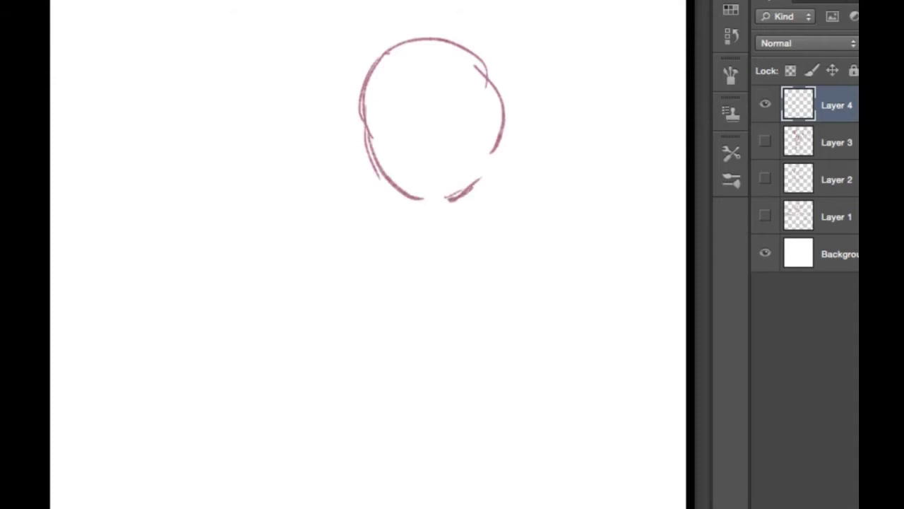
# Draw a winking eye, an open round eye with lashes, and puckered lips on the round head
pyautogui.moveTo(375, 112)
pyautogui.mouseDown()
pyautogui.moveTo(406, 120)
pyautogui.moveTo(459, 94)
pyautogui.moveTo(480, 117)
pyautogui.moveTo(440, 126)
pyautogui.moveTo(452, 139)
pyautogui.moveTo(473, 122)
pyautogui.mouseUp()
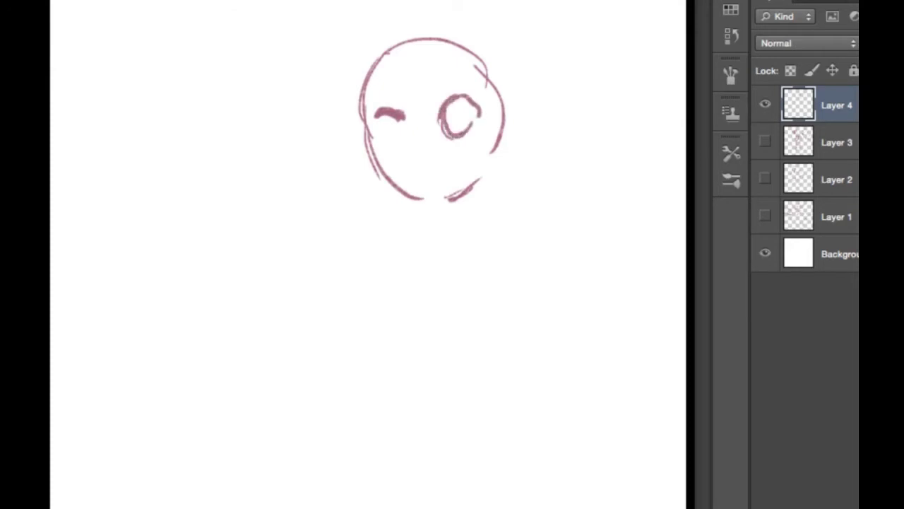
pyautogui.moveTo(411, 175)
pyautogui.mouseDown()
pyautogui.moveTo(431, 169)
pyautogui.moveTo(421, 190)
pyautogui.moveTo(431, 185)
pyautogui.mouseUp()
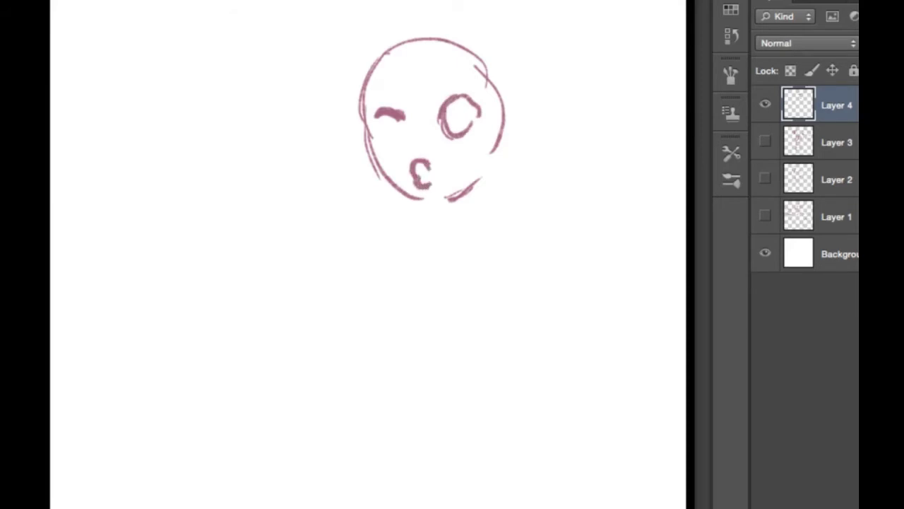
pyautogui.moveTo(469, 112); pyautogui.dragTo(479, 103)
pyautogui.moveTo(482, 113)
pyautogui.mouseDown()
pyautogui.moveTo(499, 99)
pyautogui.moveTo(477, 97)
pyautogui.mouseUp()
pyautogui.moveTo(471, 96); pyautogui.dragTo(472, 91)
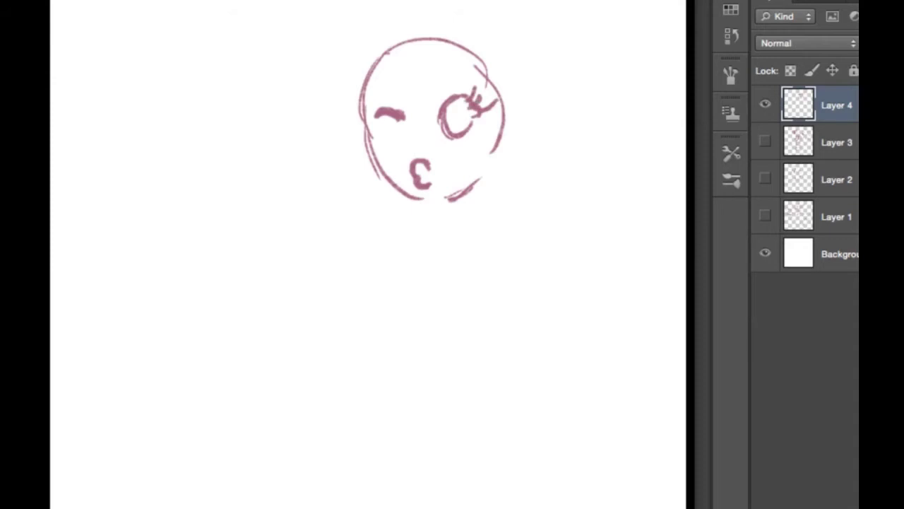
# Close the head's outline along the chin and jaw and add a small ear on each side
pyautogui.moveTo(418, 204)
pyautogui.mouseDown()
pyautogui.moveTo(457, 197)
pyautogui.moveTo(492, 159)
pyautogui.moveTo(476, 185)
pyautogui.mouseUp()
pyautogui.moveTo(467, 192); pyautogui.dragTo(479, 181)
pyautogui.moveTo(366, 126); pyautogui.dragTo(364, 148)
pyautogui.moveTo(506, 117); pyautogui.dragTo(496, 150)
pyautogui.moveTo(509, 116); pyautogui.dragTo(503, 134)
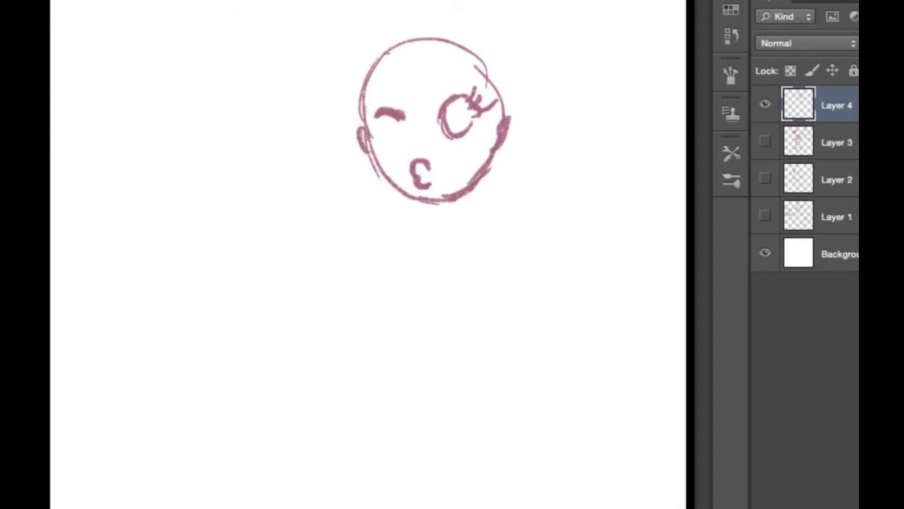
# Draw a rounded shoulder on each side below the head and join them to the head with a neck
pyautogui.moveTo(410, 216)
pyautogui.mouseDown()
pyautogui.moveTo(377, 279)
pyautogui.moveTo(386, 231)
pyautogui.mouseUp()
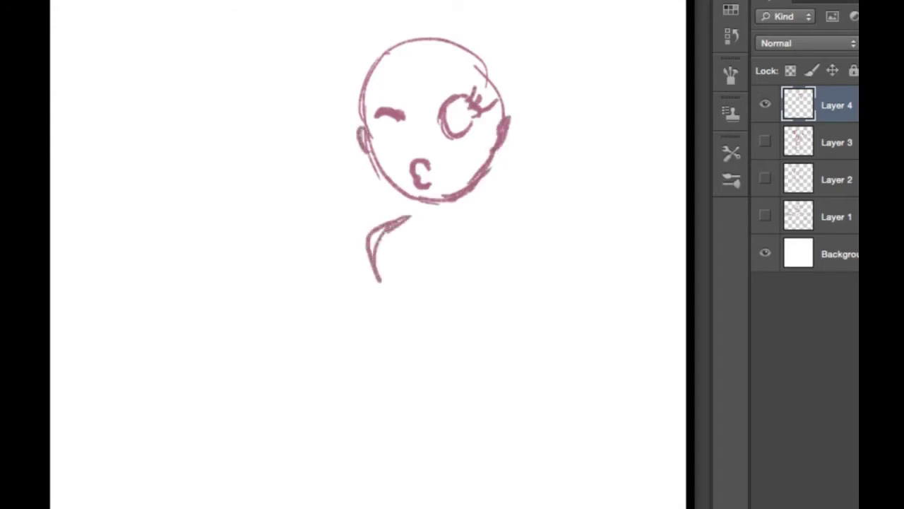
pyautogui.moveTo(489, 211)
pyautogui.mouseDown()
pyautogui.moveTo(515, 211)
pyautogui.moveTo(546, 274)
pyautogui.mouseUp()
pyautogui.moveTo(522, 210)
pyautogui.mouseDown()
pyautogui.moveTo(549, 291)
pyautogui.moveTo(536, 303)
pyautogui.mouseUp()
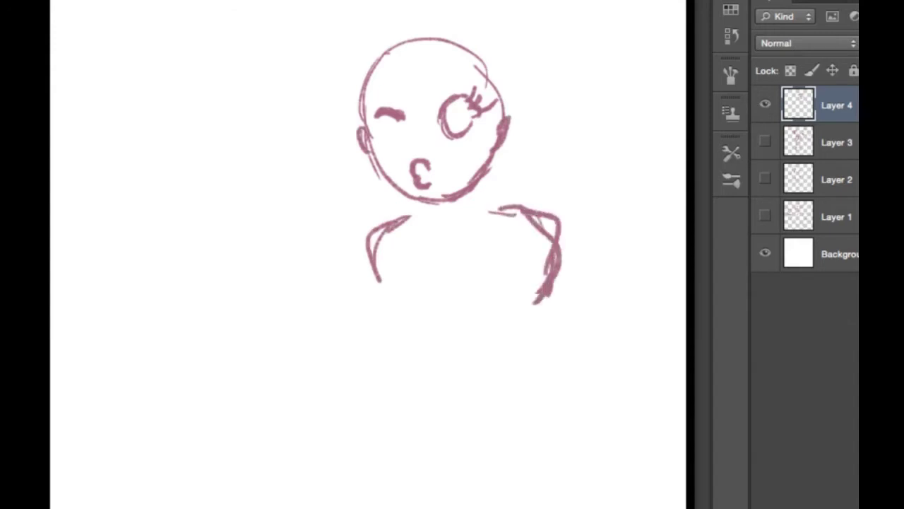
pyautogui.moveTo(413, 203)
pyautogui.mouseDown()
pyautogui.moveTo(438, 240)
pyautogui.moveTo(453, 235)
pyautogui.mouseUp()
pyautogui.moveTo(487, 165)
pyautogui.mouseDown()
pyautogui.moveTo(481, 218)
pyautogui.moveTo(517, 211)
pyautogui.mouseUp()
pyautogui.moveTo(387, 220)
pyautogui.mouseDown()
pyautogui.moveTo(432, 209)
pyautogui.moveTo(372, 253)
pyautogui.mouseUp()
# Thicken the winking eye's lid and add a small brow mark above it
pyautogui.moveTo(376, 120)
pyautogui.mouseDown()
pyautogui.moveTo(401, 117)
pyautogui.moveTo(408, 132)
pyautogui.mouseUp()
pyautogui.moveTo(371, 121); pyautogui.dragTo(406, 108)
pyautogui.moveTo(393, 103); pyautogui.dragTo(397, 98)
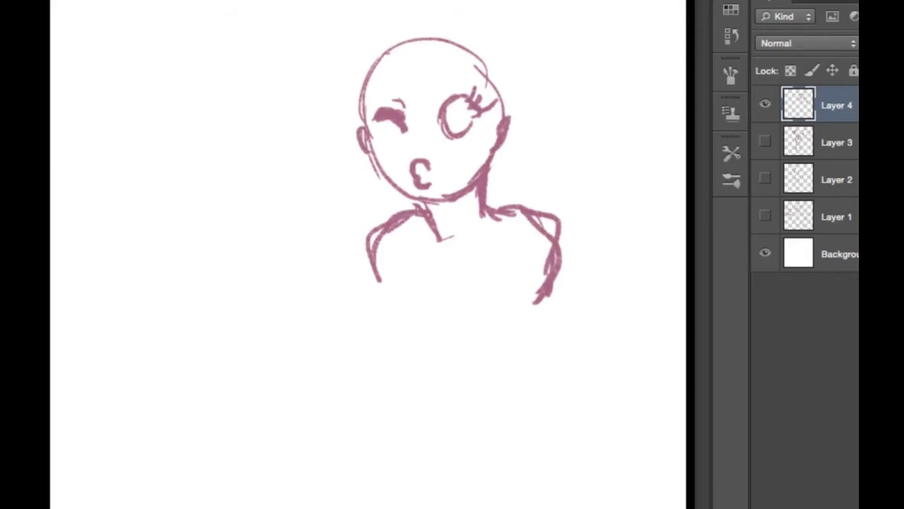
# Draw the torso's tapering side and two curved lines for the underside of the bust
pyautogui.moveTo(381, 278)
pyautogui.mouseDown()
pyautogui.moveTo(412, 331)
pyautogui.moveTo(402, 351)
pyautogui.moveTo(442, 367)
pyautogui.mouseUp()
pyautogui.moveTo(414, 315); pyautogui.dragTo(451, 378)
pyautogui.moveTo(477, 347)
pyautogui.mouseDown()
pyautogui.moveTo(519, 362)
pyautogui.moveTo(534, 341)
pyautogui.mouseUp()
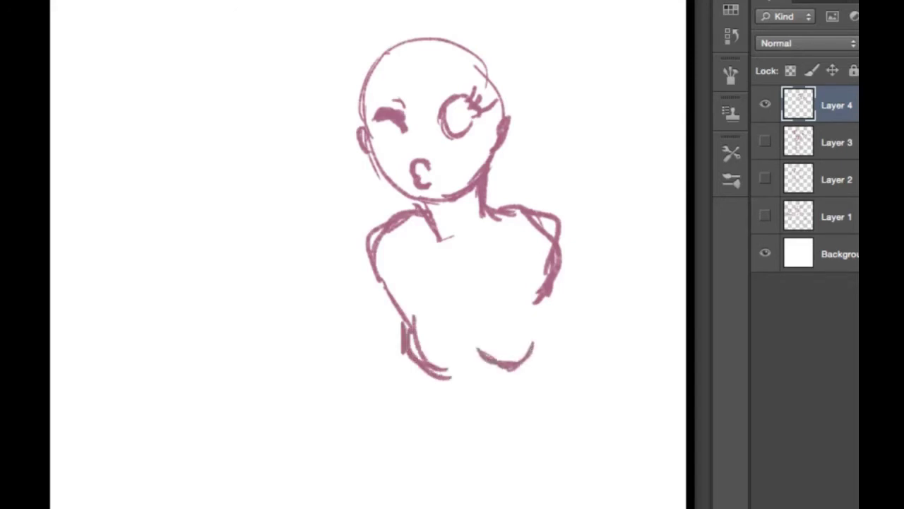
pyautogui.moveTo(475, 354)
pyautogui.mouseDown()
pyautogui.moveTo(492, 370)
pyautogui.moveTo(524, 362)
pyautogui.moveTo(536, 340)
pyautogui.mouseUp()
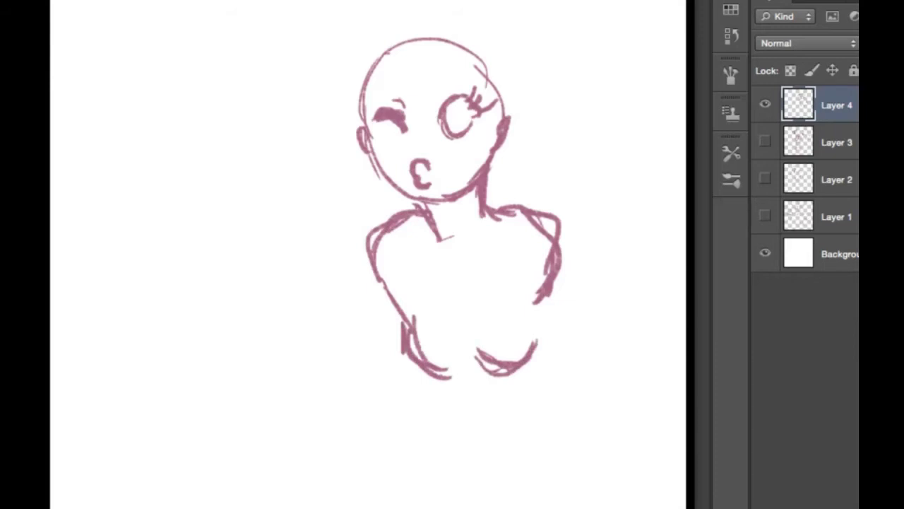
# Erase the heavy jaw stroke and redraw a cleaner jaw and chin line meeting the neck
pyautogui.moveTo(441, 196)
pyautogui.mouseDown()
pyautogui.moveTo(481, 174)
pyautogui.moveTo(494, 145)
pyautogui.mouseUp()
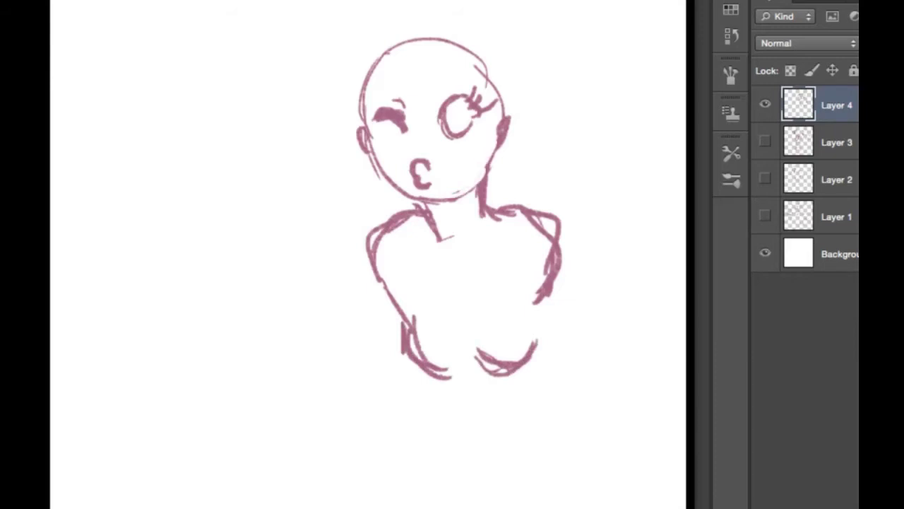
pyautogui.moveTo(395, 185); pyautogui.dragTo(440, 200)
pyautogui.moveTo(375, 150)
pyautogui.mouseDown()
pyautogui.moveTo(387, 185)
pyautogui.moveTo(413, 207)
pyautogui.moveTo(466, 197)
pyautogui.moveTo(502, 145)
pyautogui.moveTo(466, 191)
pyautogui.mouseUp()
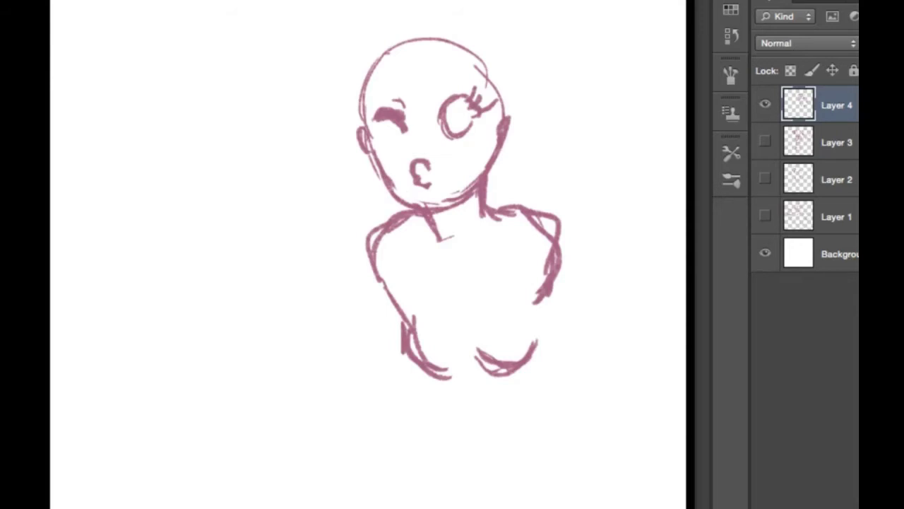
# Start a tilted cap over the head with a long slanted upper edge, an angled side and marks on the forehead
pyautogui.scroll(5, 424, 240)
pyautogui.hscroll(5, 423, 240)
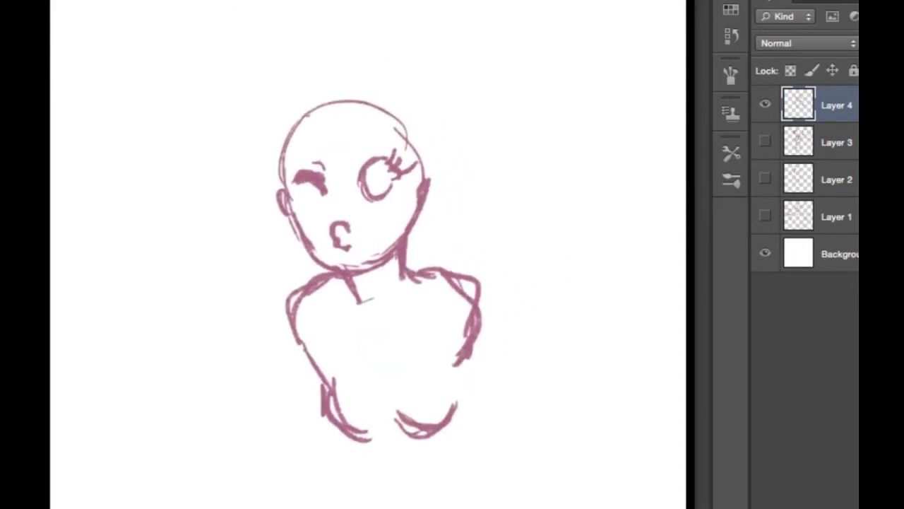
pyautogui.moveTo(229, 146)
pyautogui.mouseDown()
pyautogui.moveTo(233, 189)
pyautogui.moveTo(272, 179)
pyautogui.mouseUp()
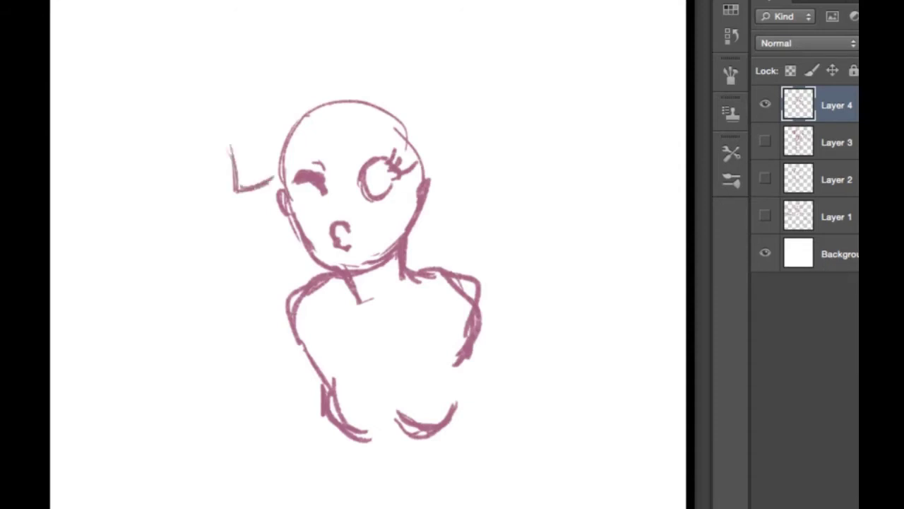
pyautogui.moveTo(322, 121); pyautogui.dragTo(347, 80)
pyautogui.moveTo(307, 128)
pyautogui.mouseDown()
pyautogui.moveTo(275, 151)
pyautogui.moveTo(232, 147)
pyautogui.moveTo(214, 103)
pyautogui.moveTo(310, 43)
pyautogui.mouseUp()
pyautogui.moveTo(249, 82); pyautogui.dragTo(385, 2)
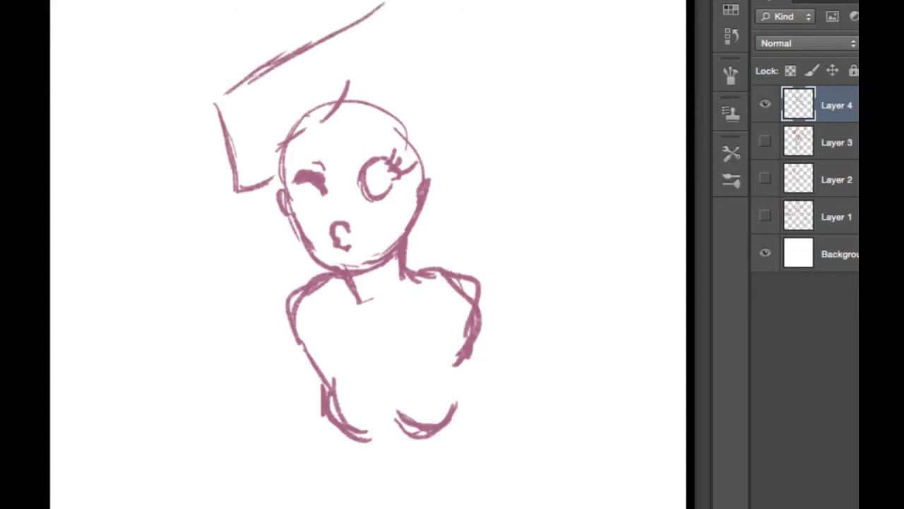
pyautogui.moveTo(222, 103); pyautogui.dragTo(349, 20)
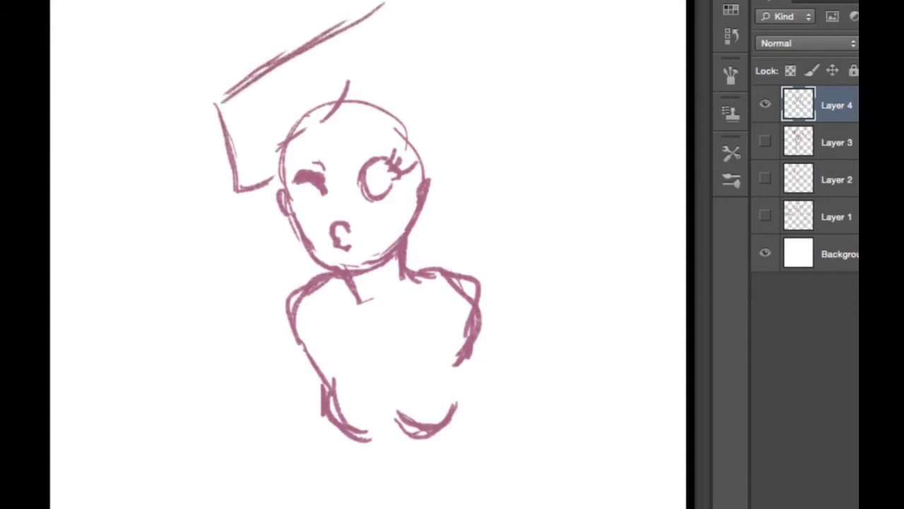
# Move the whole sketch lower on the canvas, and close the cap's raised end and underside
pyautogui.moveTo(143, 31)
pyautogui.mouseDown()
pyautogui.moveTo(440, 139)
pyautogui.moveTo(556, 493)
pyautogui.mouseUp()
pyautogui.moveTo(497, 228); pyautogui.dragTo(239, 0)
pyautogui.moveTo(353, 212); pyautogui.dragTo(340, 239)
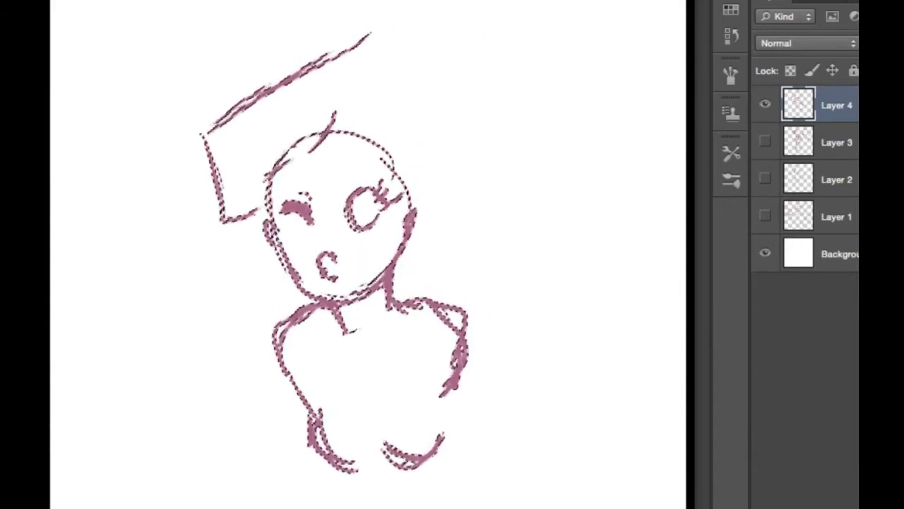
pyautogui.hotkey('ctrl', 'd')
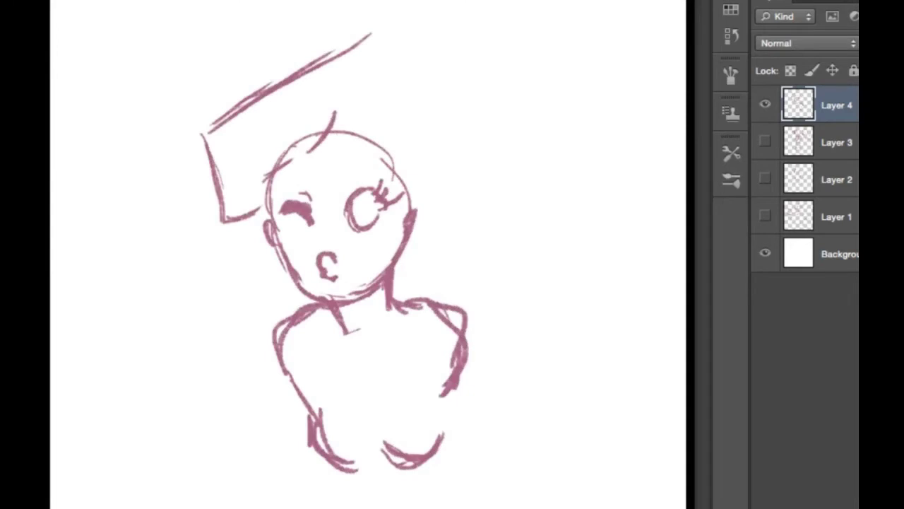
pyautogui.moveTo(294, 83)
pyautogui.mouseDown()
pyautogui.moveTo(399, 11)
pyautogui.moveTo(405, 27)
pyautogui.moveTo(296, 95)
pyautogui.moveTo(362, 106)
pyautogui.moveTo(336, 139)
pyautogui.moveTo(353, 110)
pyautogui.mouseUp()
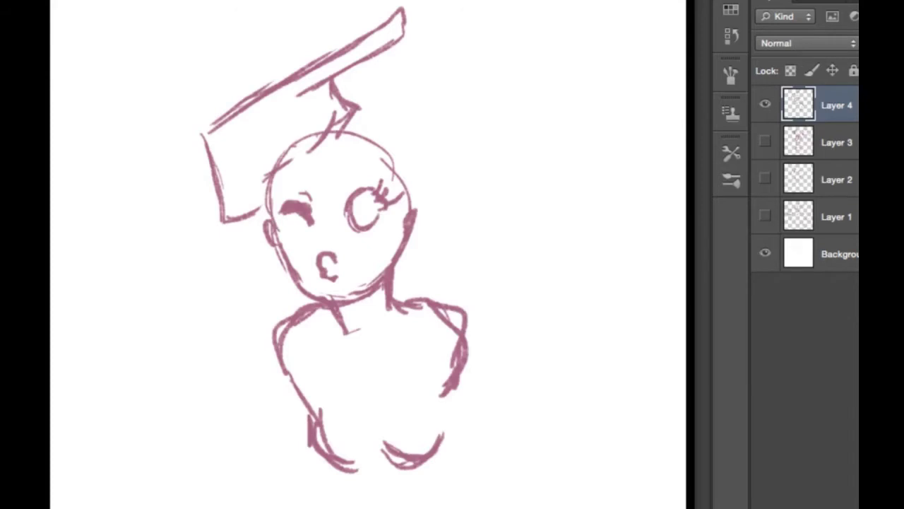
# Clear the head outline beneath the cap and draw a fringe with wavy curls on both sides of the face
pyautogui.moveTo(315, 134)
pyautogui.mouseDown()
pyautogui.moveTo(275, 162)
pyautogui.moveTo(320, 135)
pyautogui.mouseUp()
pyautogui.moveTo(329, 125)
pyautogui.mouseDown()
pyautogui.moveTo(320, 163)
pyautogui.moveTo(379, 174)
pyautogui.mouseUp()
pyautogui.moveTo(263, 216)
pyautogui.mouseDown()
pyautogui.moveTo(239, 277)
pyautogui.moveTo(281, 301)
pyautogui.moveTo(249, 327)
pyautogui.mouseUp()
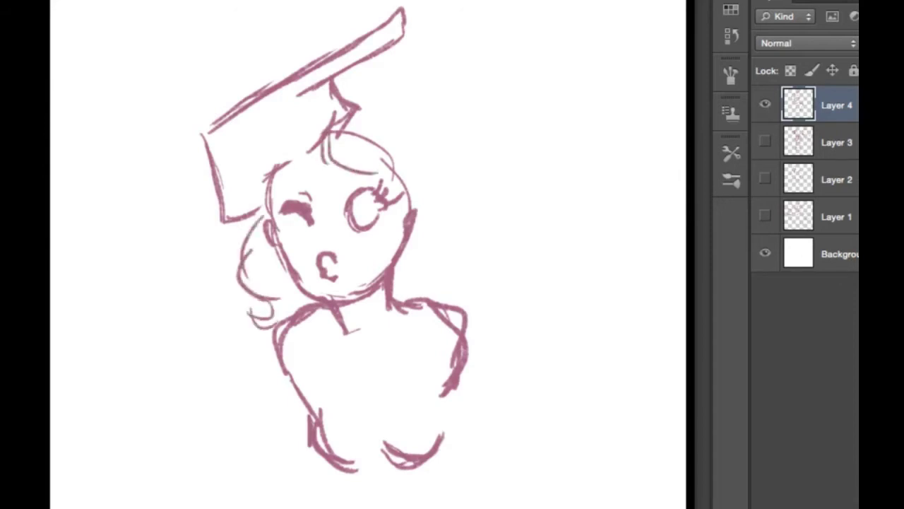
pyautogui.moveTo(387, 221)
pyautogui.mouseDown()
pyautogui.moveTo(400, 297)
pyautogui.moveTo(417, 321)
pyautogui.mouseUp()
pyautogui.moveTo(436, 232); pyautogui.dragTo(444, 269)
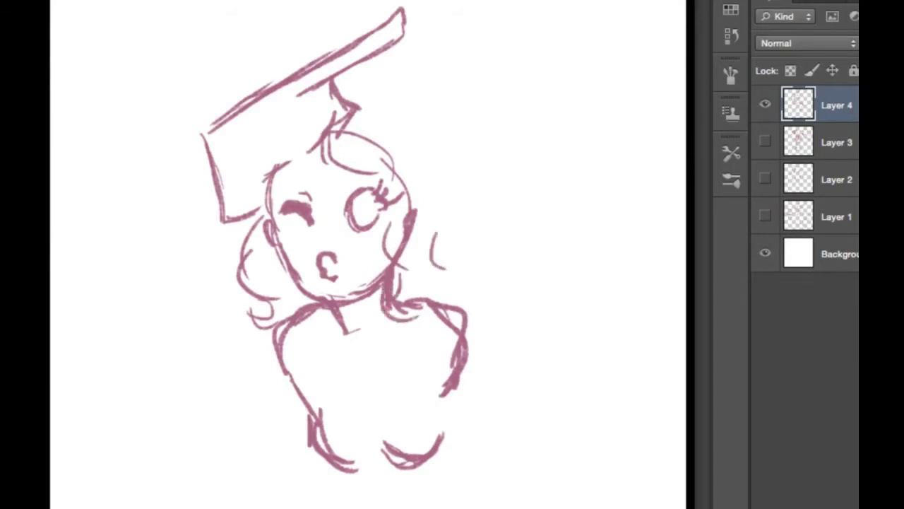
# Refine the puckered lips, and add a small nose and short blush marks on both cheeks
pyautogui.moveTo(319, 278); pyautogui.dragTo(333, 286)
pyautogui.moveTo(323, 228)
pyautogui.mouseDown()
pyautogui.moveTo(320, 250)
pyautogui.moveTo(322, 243)
pyautogui.mouseUp()
pyautogui.moveTo(297, 237)
pyautogui.mouseDown()
pyautogui.moveTo(293, 250)
pyautogui.moveTo(303, 250)
pyautogui.mouseUp()
pyautogui.moveTo(359, 236); pyautogui.dragTo(355, 245)
pyautogui.moveTo(367, 237); pyautogui.dragTo(364, 245)
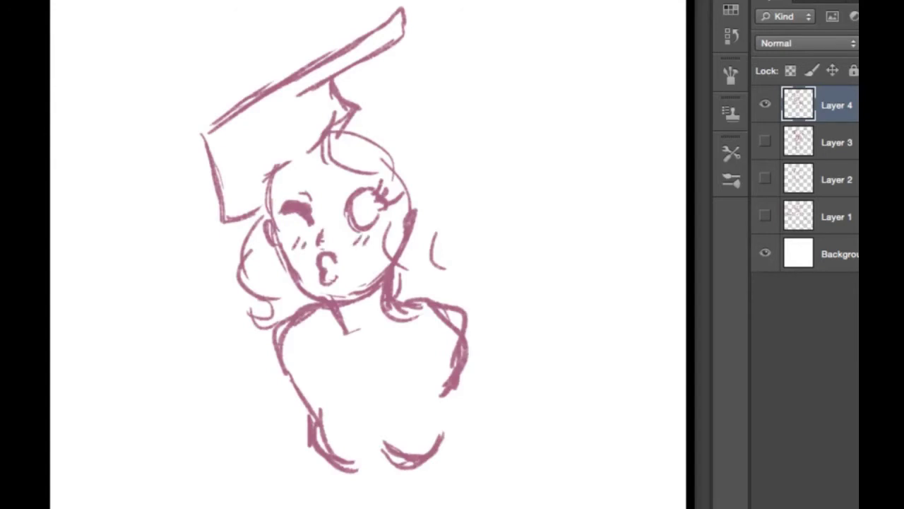
# Draw a hand making a peace sign in front of the shoulder, with two raised and two curled fingers
pyautogui.moveTo(433, 329); pyautogui.dragTo(428, 362)
pyautogui.moveTo(431, 316)
pyautogui.mouseDown()
pyautogui.moveTo(415, 336)
pyautogui.moveTo(429, 380)
pyautogui.moveTo(446, 371)
pyautogui.moveTo(445, 360)
pyautogui.mouseUp()
pyautogui.moveTo(468, 312); pyautogui.dragTo(458, 393)
pyautogui.moveTo(460, 389)
pyautogui.mouseDown()
pyautogui.moveTo(452, 417)
pyautogui.moveTo(466, 423)
pyautogui.moveTo(479, 408)
pyautogui.mouseUp()
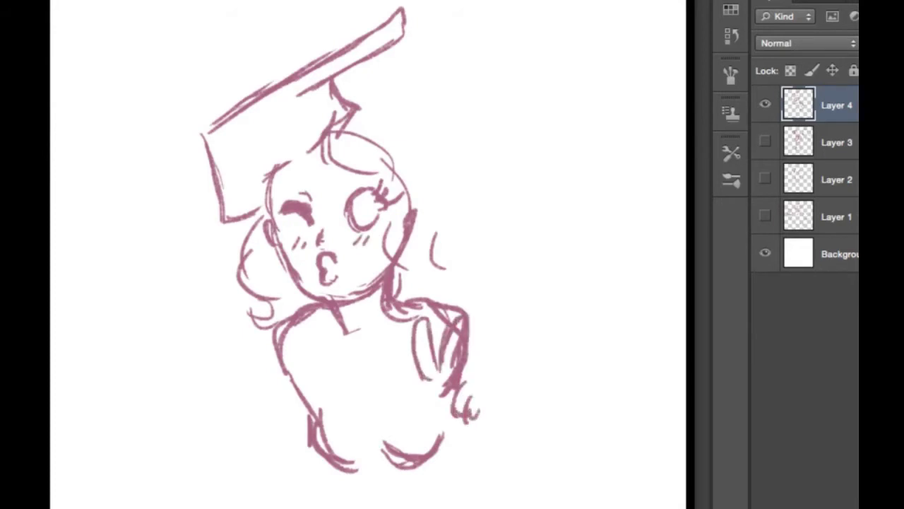
pyautogui.moveTo(465, 366); pyautogui.dragTo(478, 385)
pyautogui.moveTo(462, 375)
pyautogui.mouseDown()
pyautogui.moveTo(485, 396)
pyautogui.moveTo(478, 412)
pyautogui.mouseUp()
pyautogui.moveTo(426, 374); pyautogui.dragTo(438, 398)
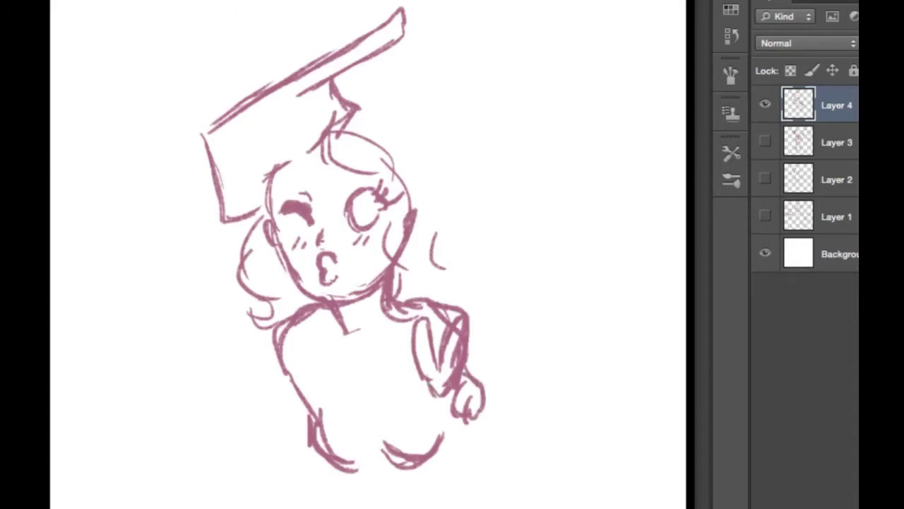
# Add a strap line down the chest and the upper curves of both bust cups
pyautogui.moveTo(302, 331); pyautogui.dragTo(298, 371)
pyautogui.moveTo(316, 311)
pyautogui.mouseDown()
pyautogui.moveTo(305, 367)
pyautogui.moveTo(316, 409)
pyautogui.mouseUp()
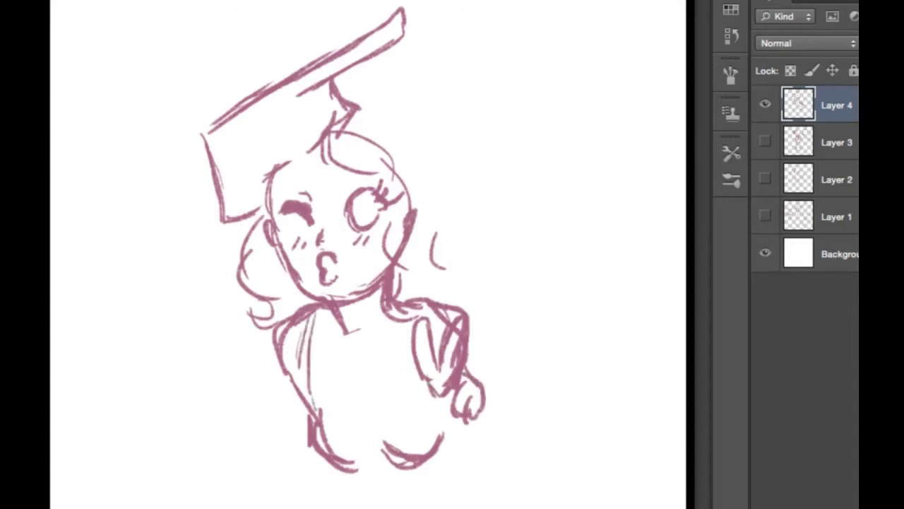
pyautogui.moveTo(300, 362)
pyautogui.mouseDown()
pyautogui.moveTo(309, 414)
pyautogui.moveTo(361, 468)
pyautogui.moveTo(415, 405)
pyautogui.mouseUp()
# Draw voluminous curls flowing from the cap past the open eye's side, and lighten the head outline beneath them
pyautogui.moveTo(364, 125); pyautogui.dragTo(410, 130)
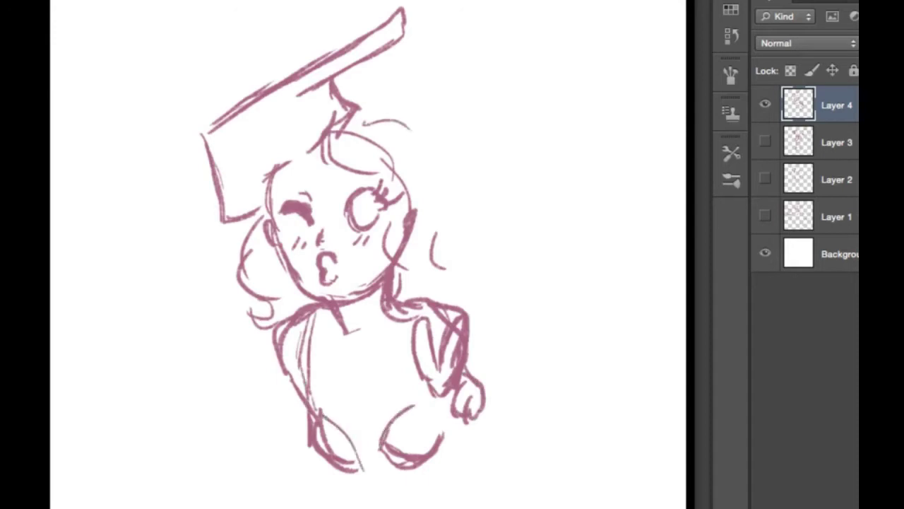
pyautogui.moveTo(439, 176)
pyautogui.mouseDown()
pyautogui.moveTo(484, 196)
pyautogui.moveTo(494, 233)
pyautogui.moveTo(508, 225)
pyautogui.mouseUp()
pyautogui.moveTo(503, 189); pyautogui.dragTo(517, 202)
pyautogui.moveTo(454, 278); pyautogui.dragTo(487, 275)
pyautogui.moveTo(488, 296); pyautogui.dragTo(485, 305)
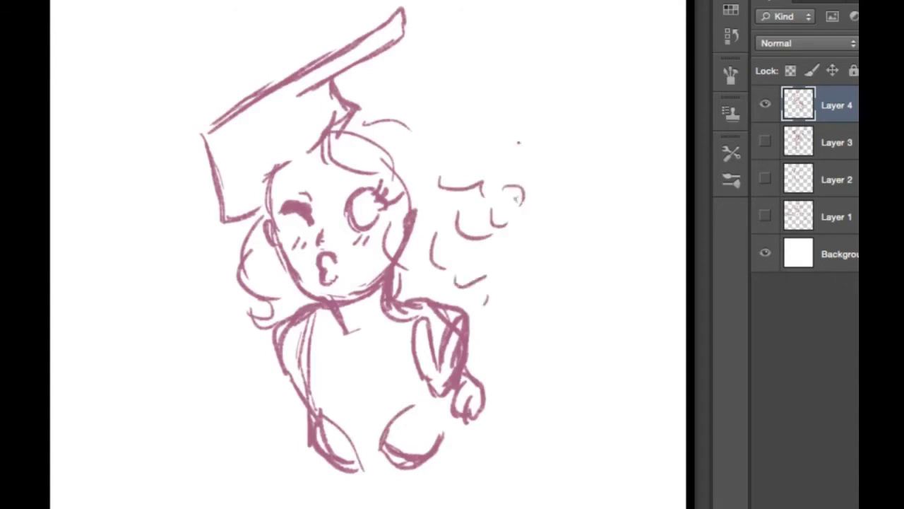
pyautogui.moveTo(518, 140); pyautogui.dragTo(524, 149)
pyautogui.moveTo(408, 130); pyautogui.dragTo(452, 178)
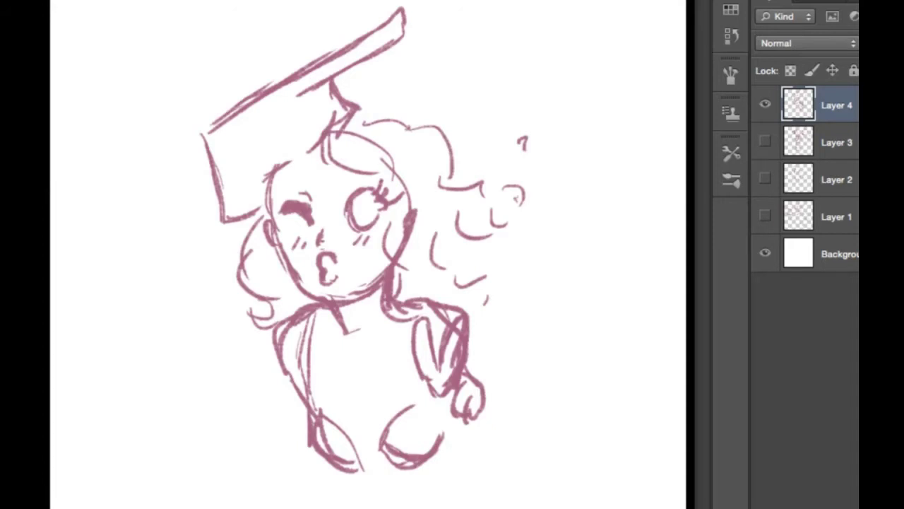
pyautogui.moveTo(353, 133)
pyautogui.mouseDown()
pyautogui.moveTo(374, 145)
pyautogui.moveTo(377, 123)
pyautogui.mouseUp()
# Handwrite "Luv2talk from Otherside" below the figure
pyautogui.moveTo(155, 486)
pyautogui.mouseDown()
pyautogui.moveTo(159, 508)
pyautogui.moveTo(250, 480)
pyautogui.moveTo(244, 507)
pyautogui.moveTo(263, 507)
pyautogui.mouseUp()
pyautogui.moveTo(267, 496)
pyautogui.mouseDown()
pyautogui.moveTo(280, 492)
pyautogui.moveTo(297, 507)
pyautogui.mouseUp()
pyautogui.moveTo(313, 478)
pyautogui.mouseDown()
pyautogui.moveTo(310, 508)
pyautogui.moveTo(337, 508)
pyautogui.mouseUp()
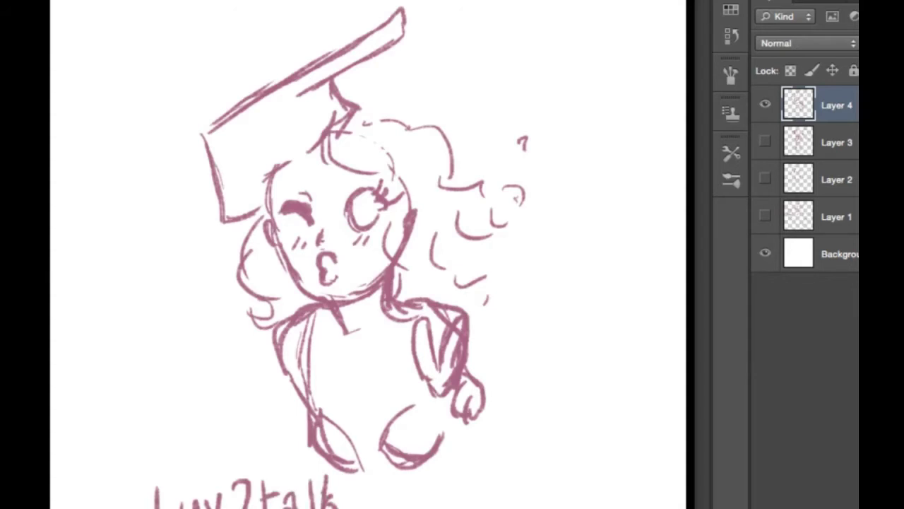
pyautogui.moveTo(369, 476)
pyautogui.mouseDown()
pyautogui.moveTo(359, 508)
pyautogui.moveTo(440, 495)
pyautogui.moveTo(459, 507)
pyautogui.moveTo(469, 497)
pyautogui.moveTo(468, 508)
pyautogui.mouseUp()
pyautogui.moveTo(469, 504); pyautogui.dragTo(505, 508)
pyautogui.moveTo(510, 508); pyautogui.dragTo(584, 507)
pyautogui.click(554, 486)
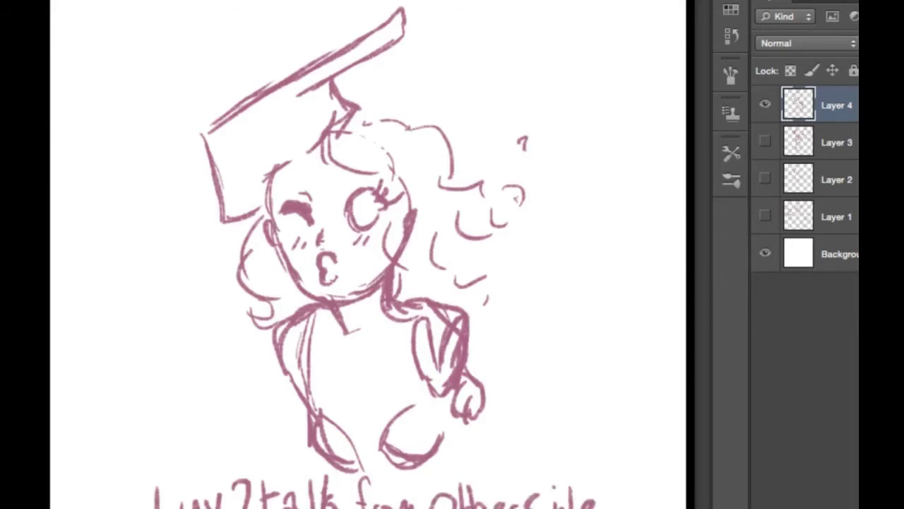
# Extend the bust cup's upper curve to the hand and join the two cups with a centre band
pyautogui.moveTo(389, 428); pyautogui.dragTo(438, 391)
pyautogui.moveTo(354, 450); pyautogui.dragTo(383, 455)
pyautogui.moveTo(351, 470); pyautogui.dragTo(387, 459)
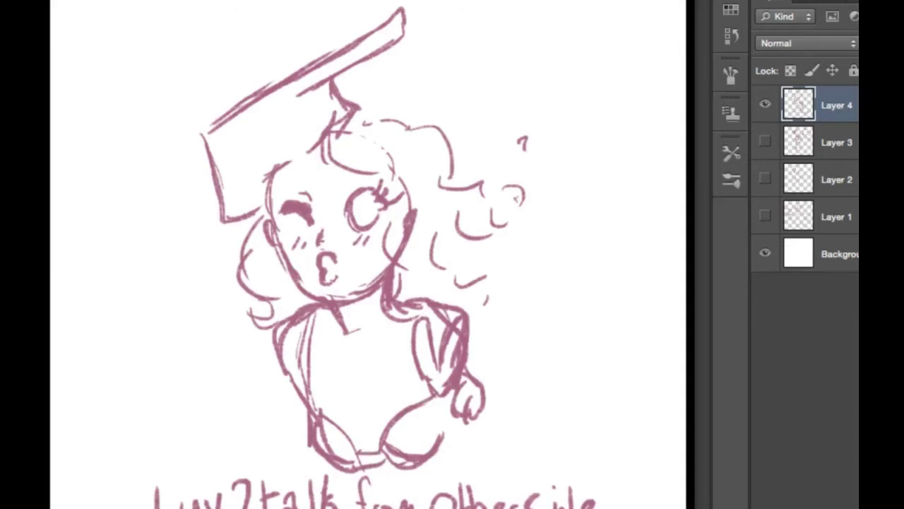
# Add the peace-sign hand's thumb and wrist, erase body lines overlapping the fingers, and sketch loose hair strands beside it
pyautogui.moveTo(469, 346); pyautogui.dragTo(506, 354)
pyautogui.moveTo(502, 340); pyautogui.dragTo(519, 324)
pyautogui.moveTo(435, 397)
pyautogui.mouseDown()
pyautogui.moveTo(422, 414)
pyautogui.moveTo(402, 390)
pyautogui.moveTo(402, 405)
pyautogui.mouseUp()
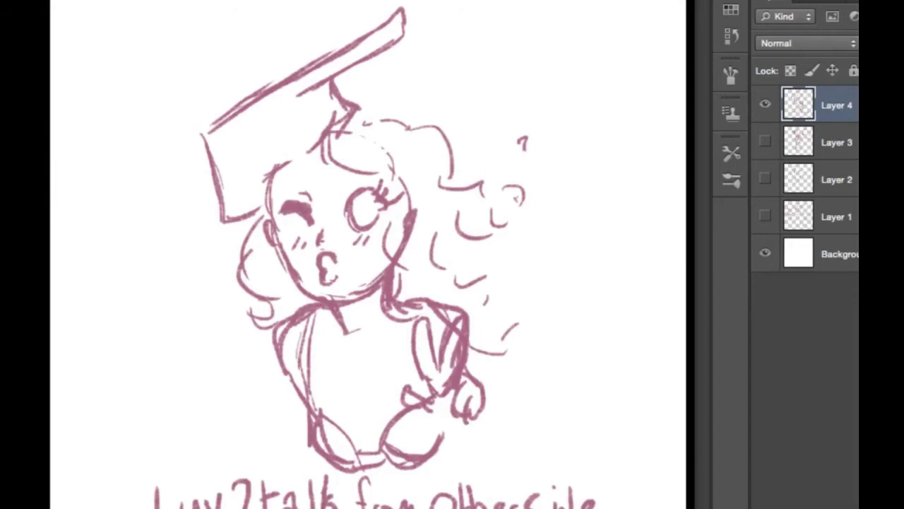
pyautogui.moveTo(414, 402); pyautogui.dragTo(432, 413)
pyautogui.moveTo(456, 331); pyautogui.dragTo(449, 395)
pyautogui.moveTo(458, 346); pyautogui.dragTo(456, 357)
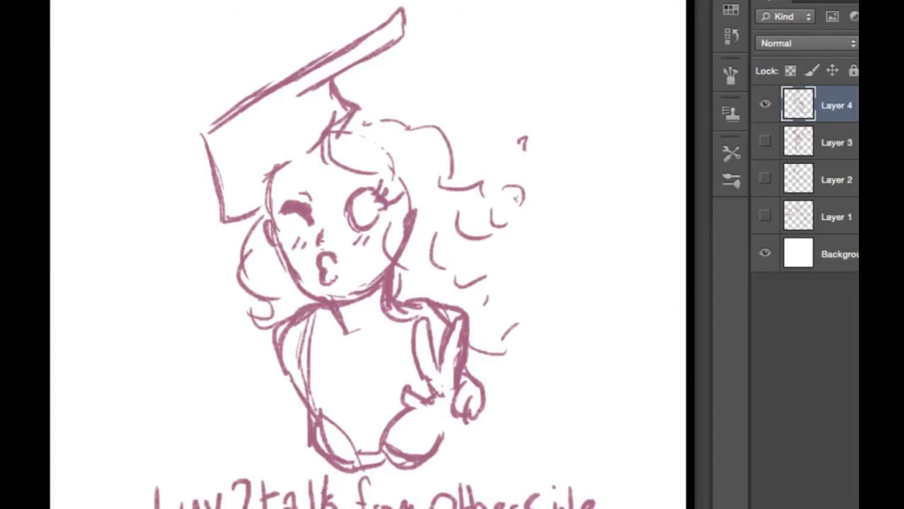
pyautogui.moveTo(414, 408); pyautogui.dragTo(459, 444)
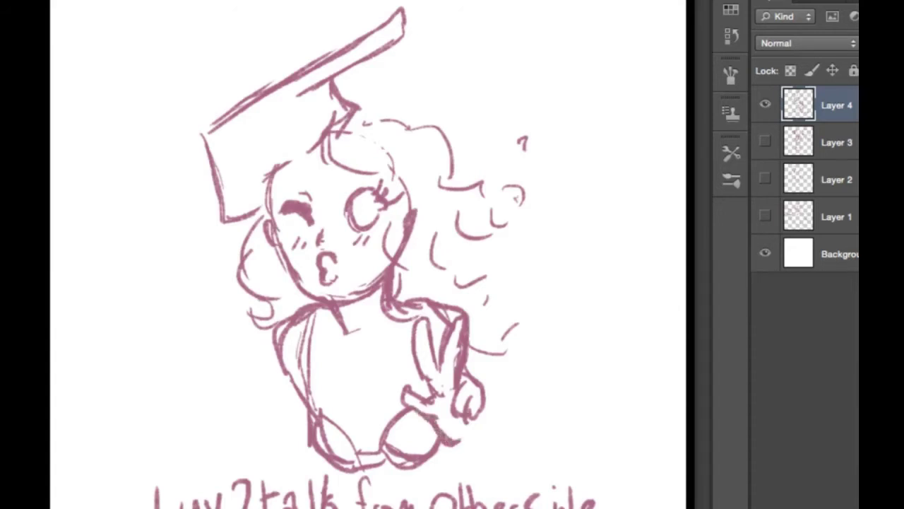
# Draw the arm's outer contour behind the hand and extend the loose curls down alongside it
pyautogui.moveTo(486, 408); pyautogui.dragTo(496, 444)
pyautogui.moveTo(469, 319); pyautogui.dragTo(487, 384)
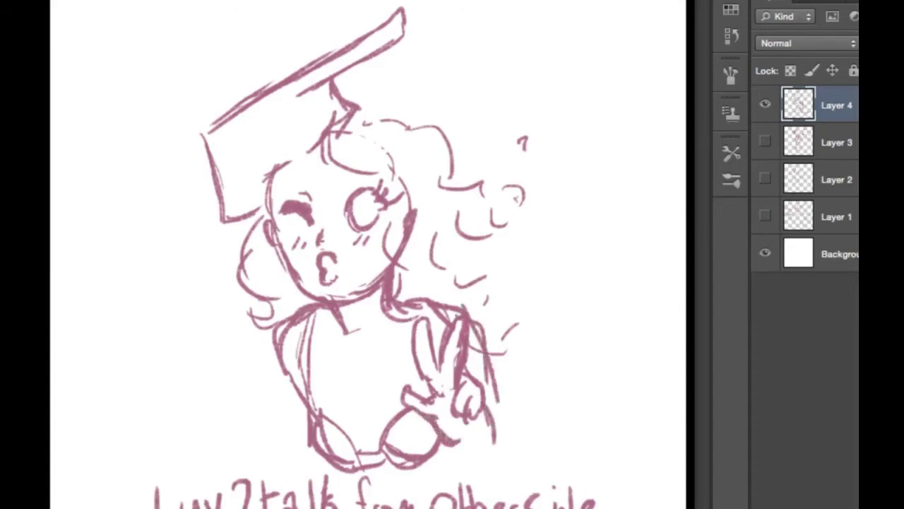
pyautogui.moveTo(462, 304); pyautogui.dragTo(499, 403)
pyautogui.moveTo(496, 397); pyautogui.dragTo(501, 418)
pyautogui.moveTo(492, 246)
pyautogui.mouseDown()
pyautogui.moveTo(534, 277)
pyautogui.moveTo(510, 334)
pyautogui.moveTo(551, 375)
pyautogui.moveTo(518, 404)
pyautogui.mouseUp()
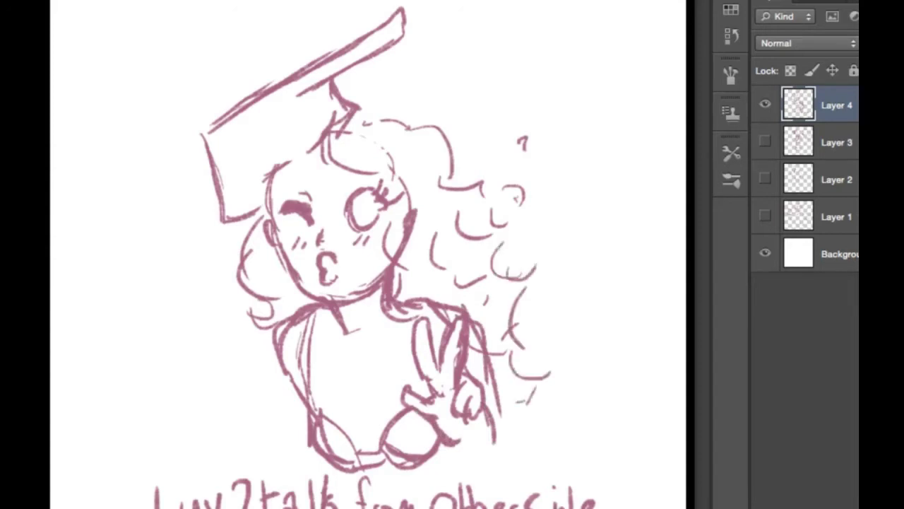
# Add a band line and a notch beneath the cap's upper edge, and a short hair stroke where the cap meets the curls
pyautogui.moveTo(220, 173)
pyautogui.mouseDown()
pyautogui.moveTo(235, 185)
pyautogui.moveTo(308, 127)
pyautogui.mouseUp()
pyautogui.moveTo(257, 116)
pyautogui.mouseDown()
pyautogui.moveTo(305, 95)
pyautogui.moveTo(282, 105)
pyautogui.mouseUp()
pyautogui.moveTo(276, 90); pyautogui.dragTo(316, 93)
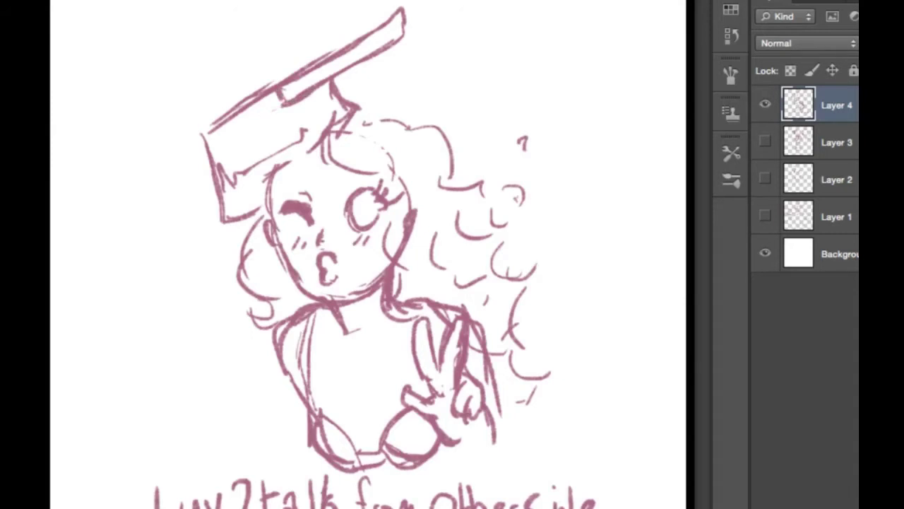
pyautogui.moveTo(349, 123); pyautogui.dragTo(371, 117)
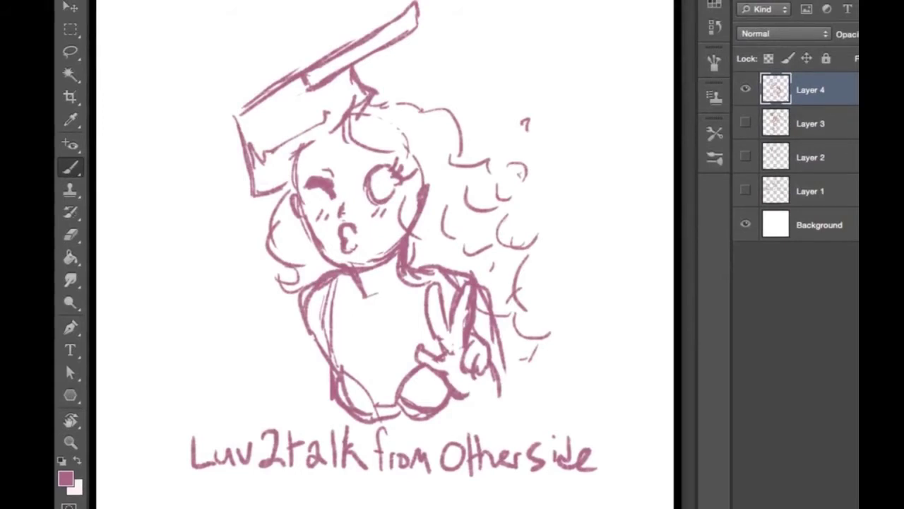
# Hide the capped girl's layer and add a new blank layer above it
pyautogui.hotkey('ctrl', ',')
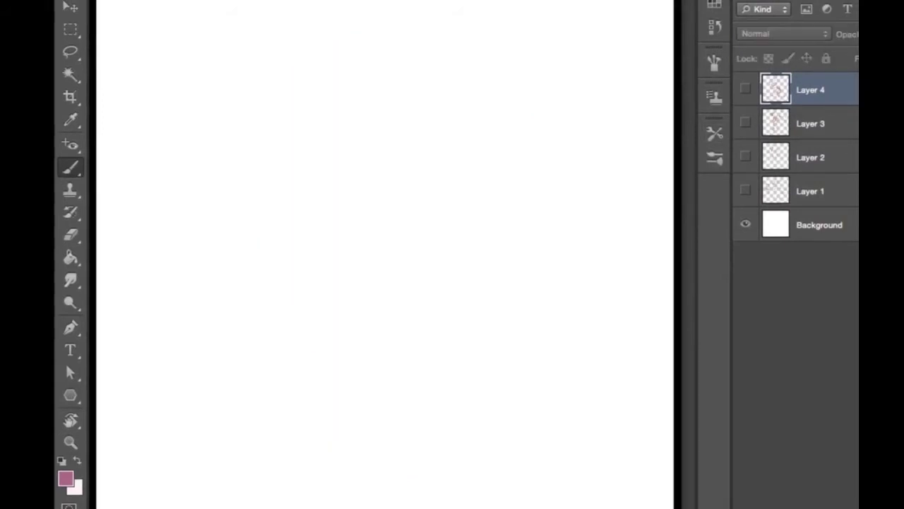
pyautogui.hotkey('ctrl', 'alt', 'shift', 'n')
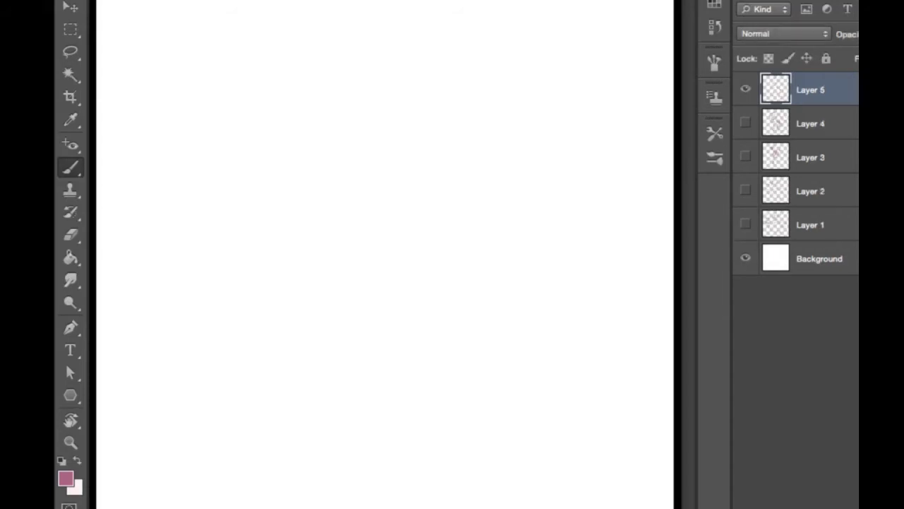
# Sketch a cartoon dog's pointed snout with a filled nose and a curved mouth line, and outline both eyes
pyautogui.moveTo(379, 78)
pyautogui.mouseDown()
pyautogui.moveTo(341, 127)
pyautogui.moveTo(321, 175)
pyautogui.moveTo(308, 181)
pyautogui.moveTo(332, 199)
pyautogui.moveTo(379, 193)
pyautogui.moveTo(431, 161)
pyautogui.mouseUp()
pyautogui.moveTo(397, 189); pyautogui.dragTo(424, 165)
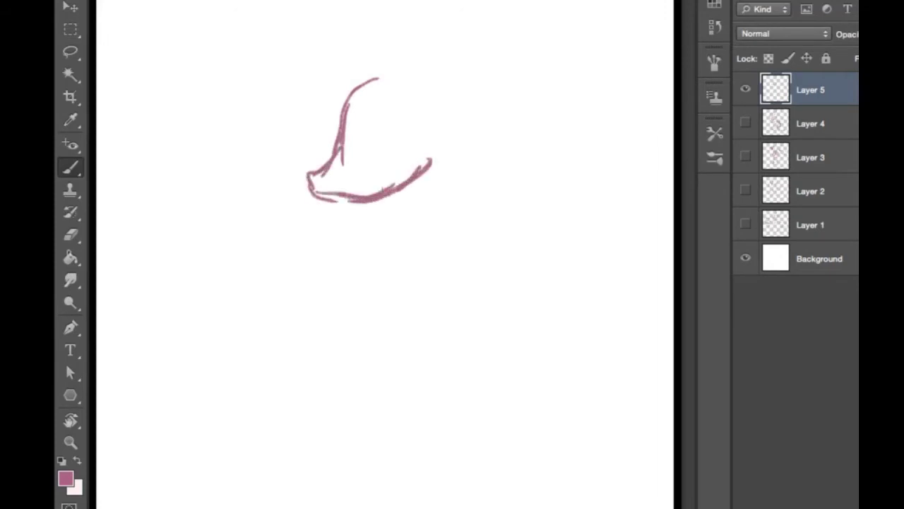
pyautogui.moveTo(322, 191); pyautogui.dragTo(371, 194)
pyautogui.moveTo(330, 164); pyautogui.dragTo(312, 179)
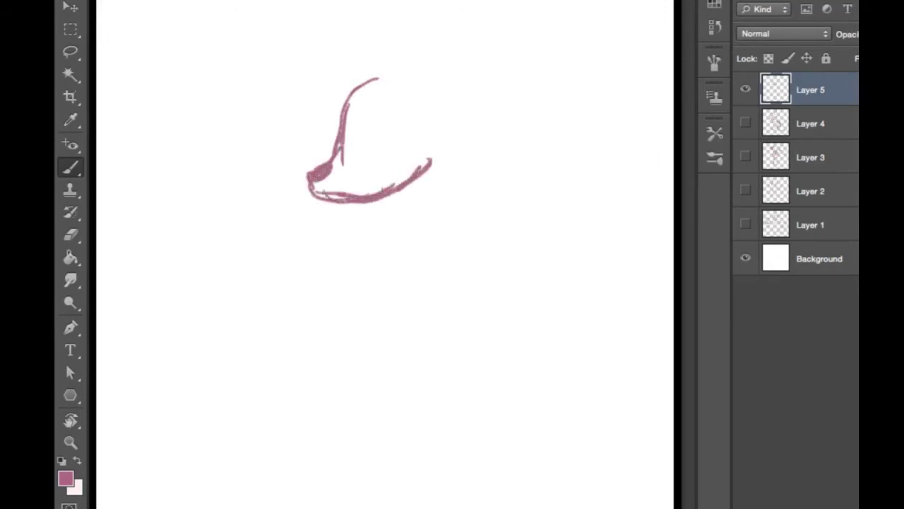
pyautogui.moveTo(414, 136)
pyautogui.mouseDown()
pyautogui.moveTo(382, 138)
pyautogui.moveTo(385, 120)
pyautogui.moveTo(416, 119)
pyautogui.moveTo(417, 133)
pyautogui.mouseUp()
pyautogui.moveTo(343, 139)
pyautogui.mouseDown()
pyautogui.moveTo(354, 139)
pyautogui.moveTo(345, 123)
pyautogui.mouseUp()
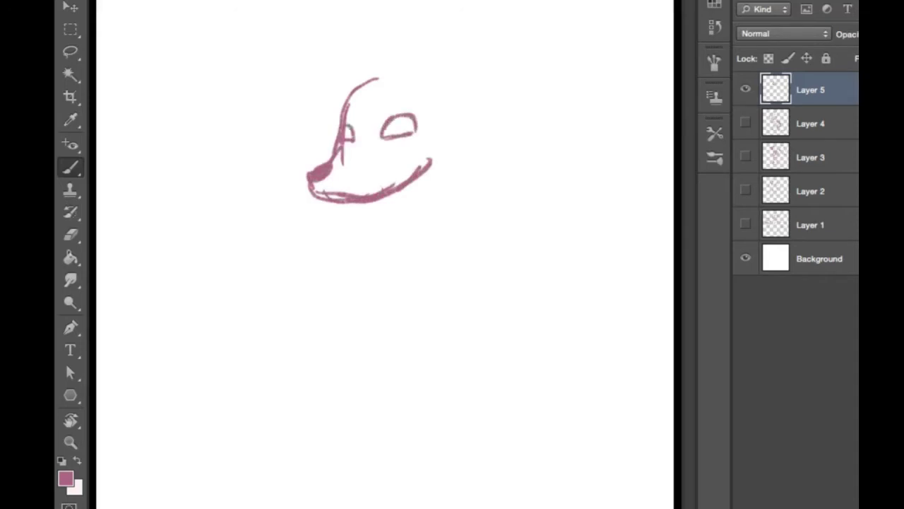
# Draw the rounded top of the dog's head and a filled floppy ear behind it
pyautogui.moveTo(374, 73)
pyautogui.mouseDown()
pyautogui.moveTo(407, 70)
pyautogui.moveTo(441, 106)
pyautogui.mouseUp()
pyautogui.moveTo(424, 77)
pyautogui.mouseDown()
pyautogui.moveTo(441, 107)
pyautogui.moveTo(445, 92)
pyautogui.moveTo(465, 141)
pyautogui.mouseUp()
pyautogui.moveTo(465, 103)
pyautogui.mouseDown()
pyautogui.moveTo(490, 135)
pyautogui.moveTo(452, 138)
pyautogui.moveTo(483, 157)
pyautogui.moveTo(487, 124)
pyautogui.moveTo(503, 137)
pyautogui.moveTo(459, 140)
pyautogui.moveTo(495, 156)
pyautogui.moveTo(486, 164)
pyautogui.moveTo(483, 150)
pyautogui.mouseUp()
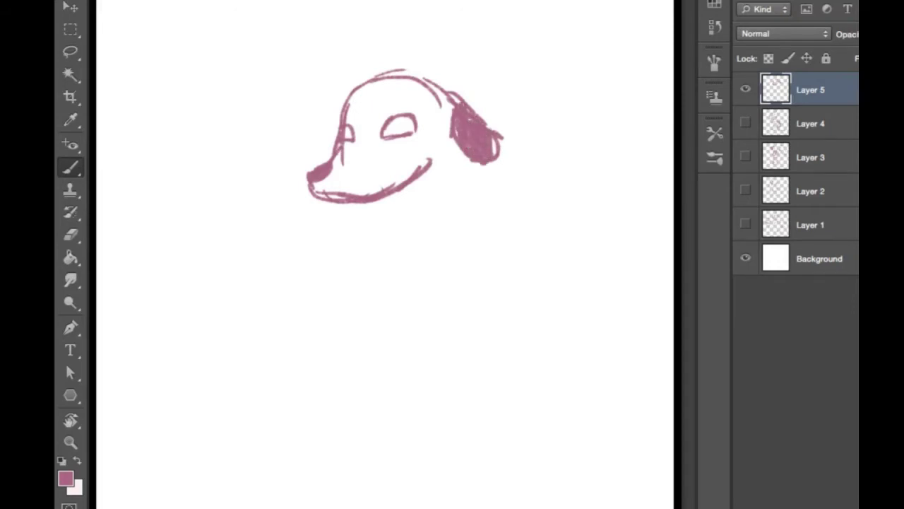
# Add sideways-looking pupils to the dog's eyes and draw the lower jaw beneath the mouth
pyautogui.moveTo(383, 137)
pyautogui.mouseDown()
pyautogui.moveTo(418, 134)
pyautogui.moveTo(407, 127)
pyautogui.moveTo(411, 118)
pyautogui.mouseUp()
pyautogui.moveTo(346, 127); pyautogui.dragTo(350, 134)
pyautogui.moveTo(349, 203); pyautogui.dragTo(403, 212)
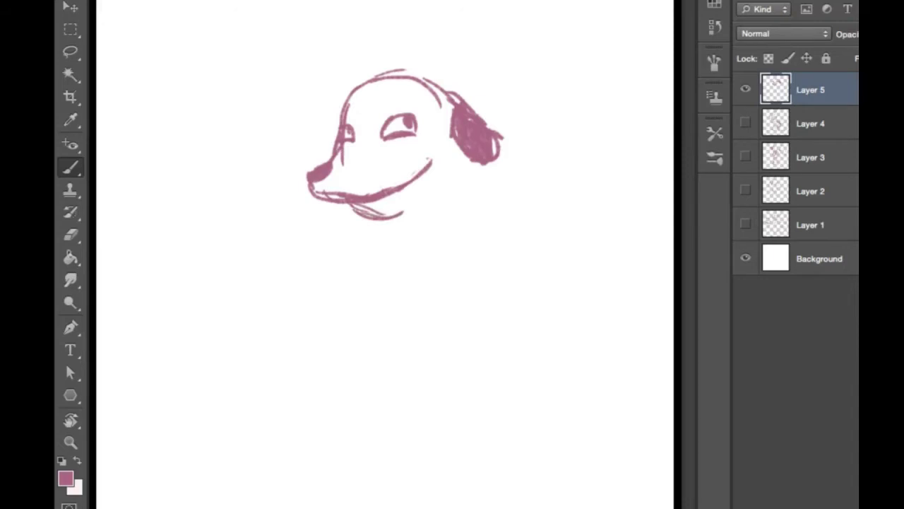
pyautogui.moveTo(348, 205)
pyautogui.mouseDown()
pyautogui.moveTo(411, 215)
pyautogui.moveTo(421, 193)
pyautogui.moveTo(436, 186)
pyautogui.mouseUp()
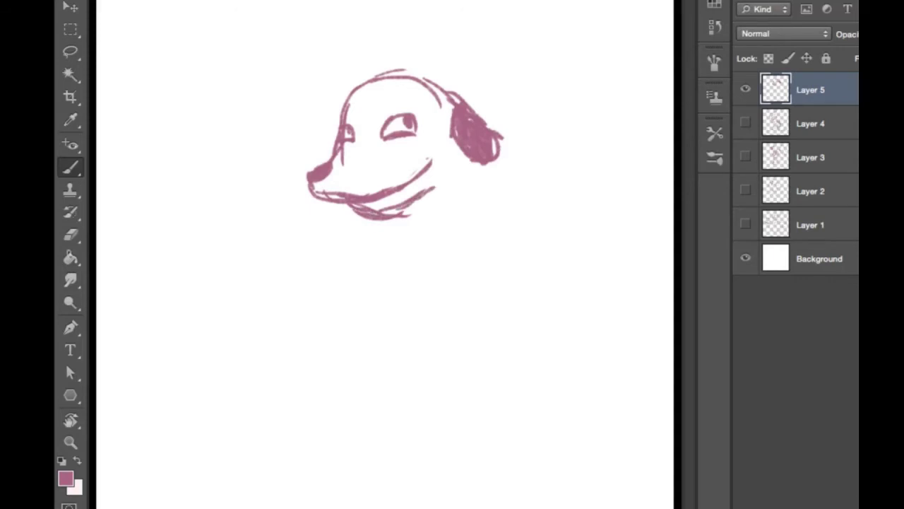
# Touch up the ear's inner edge and outline the dog's upright body with a curved back, chest line and rounded base
pyautogui.moveTo(475, 167); pyautogui.dragTo(476, 177)
pyautogui.moveTo(449, 102)
pyautogui.mouseDown()
pyautogui.moveTo(450, 126)
pyautogui.moveTo(449, 113)
pyautogui.mouseUp()
pyautogui.moveTo(469, 178); pyautogui.dragTo(520, 236)
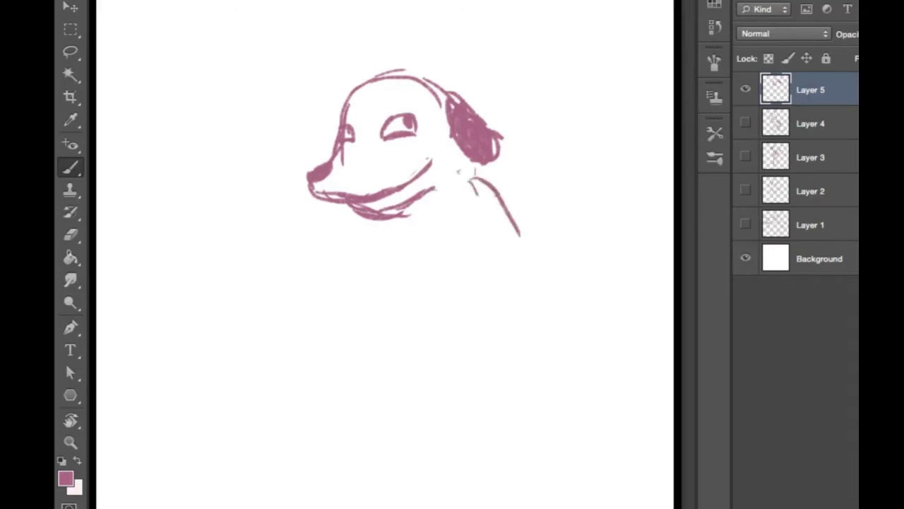
pyautogui.moveTo(389, 221)
pyautogui.mouseDown()
pyautogui.moveTo(401, 265)
pyautogui.moveTo(397, 350)
pyautogui.mouseUp()
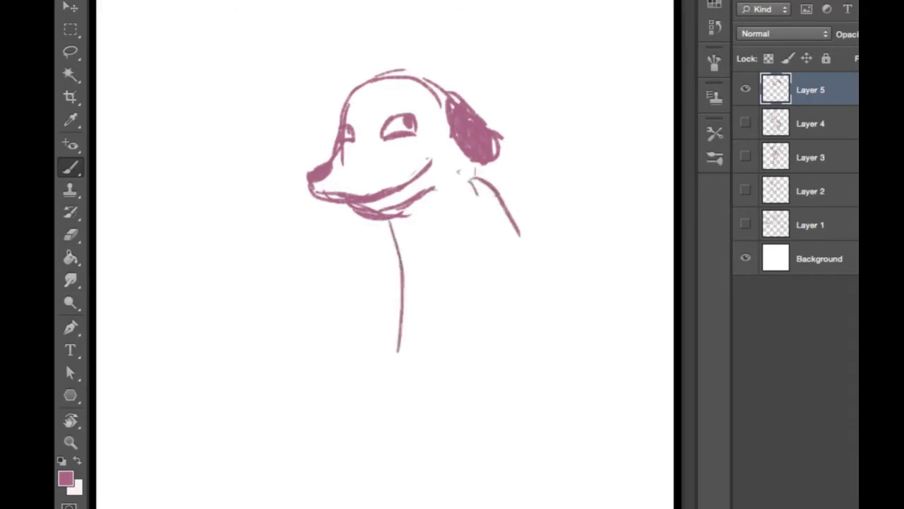
pyautogui.moveTo(411, 308)
pyautogui.mouseDown()
pyautogui.moveTo(462, 391)
pyautogui.moveTo(475, 365)
pyautogui.mouseUp()
pyautogui.moveTo(421, 368)
pyautogui.mouseDown()
pyautogui.moveTo(521, 352)
pyautogui.moveTo(527, 303)
pyautogui.mouseUp()
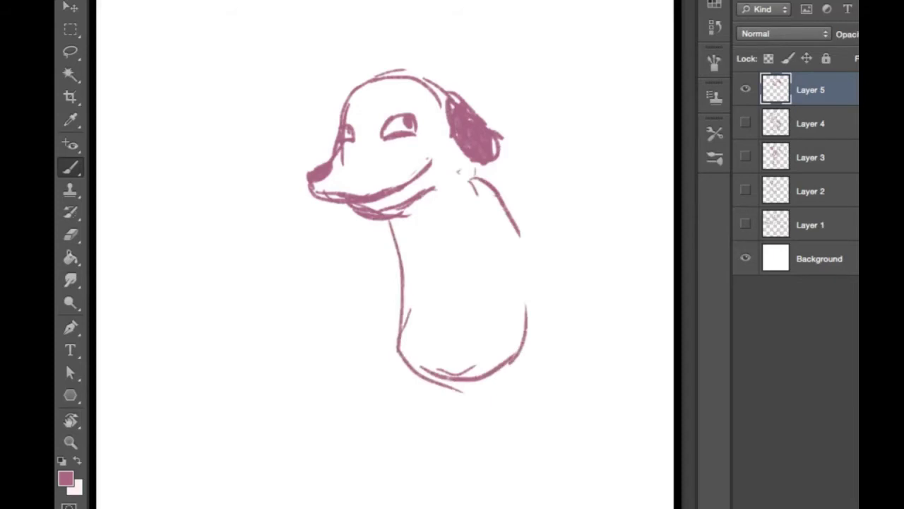
pyautogui.moveTo(505, 212); pyautogui.dragTo(531, 315)
pyautogui.moveTo(522, 257); pyautogui.dragTo(529, 325)
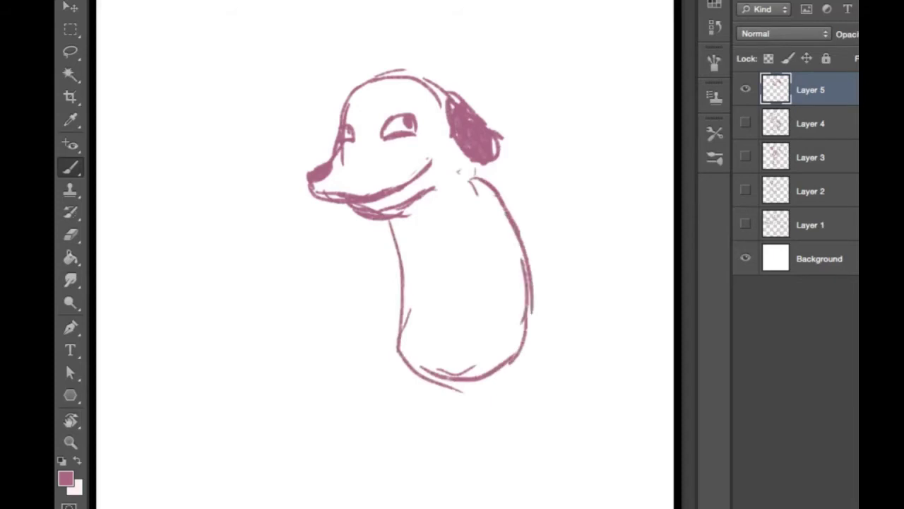
# Draw the dog's front hand gripping a round bag before its belly, and erase the body line crossing the bag
pyautogui.moveTo(349, 237)
pyautogui.mouseDown()
pyautogui.moveTo(343, 266)
pyautogui.moveTo(369, 269)
pyautogui.moveTo(380, 255)
pyautogui.moveTo(371, 234)
pyautogui.moveTo(386, 246)
pyautogui.moveTo(360, 269)
pyautogui.moveTo(324, 261)
pyautogui.moveTo(342, 282)
pyautogui.moveTo(330, 314)
pyautogui.moveTo(357, 346)
pyautogui.mouseUp()
pyautogui.moveTo(326, 307); pyautogui.dragTo(388, 346)
pyautogui.moveTo(381, 264)
pyautogui.mouseDown()
pyautogui.moveTo(415, 282)
pyautogui.moveTo(417, 339)
pyautogui.moveTo(354, 347)
pyautogui.moveTo(401, 288)
pyautogui.moveTo(393, 343)
pyautogui.mouseUp()
pyautogui.moveTo(402, 283); pyautogui.dragTo(405, 335)
pyautogui.moveTo(402, 340)
pyautogui.mouseDown()
pyautogui.moveTo(369, 336)
pyautogui.moveTo(402, 280)
pyautogui.mouseUp()
pyautogui.moveTo(402, 315); pyautogui.dragTo(403, 269)
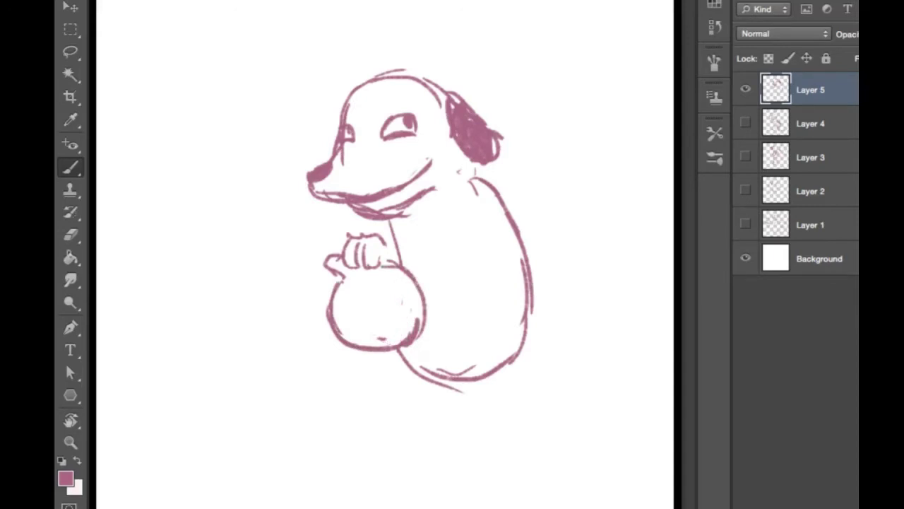
# Scribble rough lettering across the front of the round bag and touch up the fingers holding it
pyautogui.moveTo(341, 297); pyautogui.dragTo(346, 319)
pyautogui.moveTo(345, 303)
pyautogui.mouseDown()
pyautogui.moveTo(360, 324)
pyautogui.moveTo(356, 298)
pyautogui.mouseUp()
pyautogui.moveTo(356, 295); pyautogui.dragTo(369, 335)
pyautogui.moveTo(357, 305)
pyautogui.mouseDown()
pyautogui.moveTo(369, 335)
pyautogui.moveTo(390, 320)
pyautogui.mouseUp()
pyautogui.moveTo(385, 288)
pyautogui.mouseDown()
pyautogui.moveTo(397, 324)
pyautogui.moveTo(385, 289)
pyautogui.mouseUp()
pyautogui.moveTo(391, 295)
pyautogui.mouseDown()
pyautogui.moveTo(403, 324)
pyautogui.moveTo(389, 278)
pyautogui.mouseUp()
pyautogui.moveTo(387, 290)
pyautogui.mouseDown()
pyautogui.moveTo(398, 280)
pyautogui.moveTo(407, 290)
pyautogui.mouseUp()
pyautogui.moveTo(410, 302); pyautogui.dragTo(411, 308)
pyautogui.moveTo(360, 259); pyautogui.dragTo(363, 267)
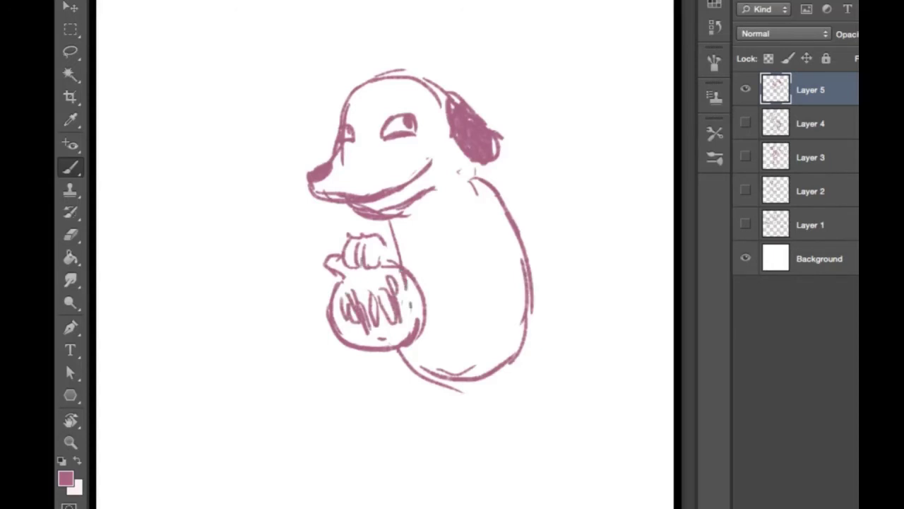
# Clear the jaw line near the dog's cheek and sketch a raised hand with curled fingers at the mouth
pyautogui.moveTo(426, 202); pyautogui.dragTo(432, 206)
pyautogui.moveTo(448, 199); pyautogui.dragTo(451, 207)
pyautogui.moveTo(449, 177)
pyautogui.mouseDown()
pyautogui.moveTo(428, 201)
pyautogui.moveTo(442, 188)
pyautogui.mouseUp()
pyautogui.moveTo(427, 205)
pyautogui.mouseDown()
pyautogui.moveTo(434, 211)
pyautogui.moveTo(427, 205)
pyautogui.mouseUp()
pyautogui.moveTo(432, 180); pyautogui.dragTo(437, 183)
pyautogui.moveTo(422, 200)
pyautogui.mouseDown()
pyautogui.moveTo(424, 234)
pyautogui.moveTo(449, 243)
pyautogui.mouseUp()
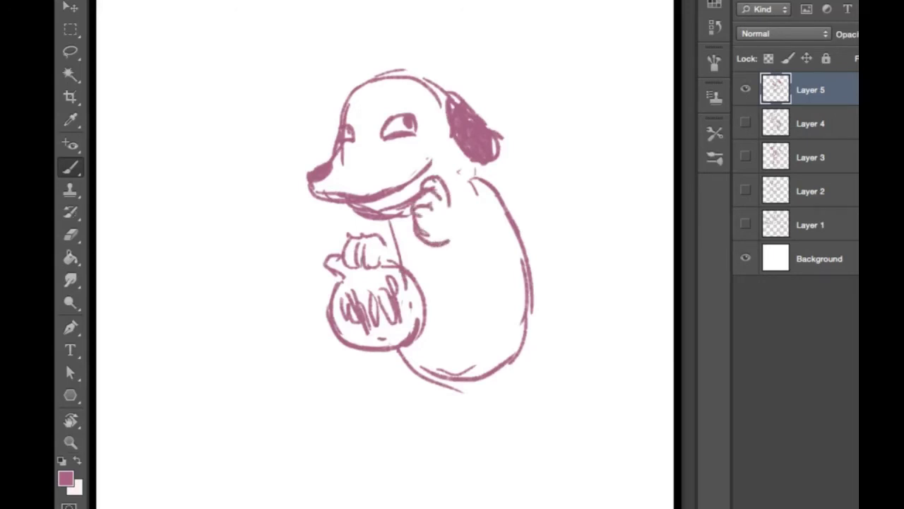
# Draw the raised arm from the wrist to the elbow, and a short line for the other arm above the bag
pyautogui.moveTo(443, 246); pyautogui.dragTo(503, 305)
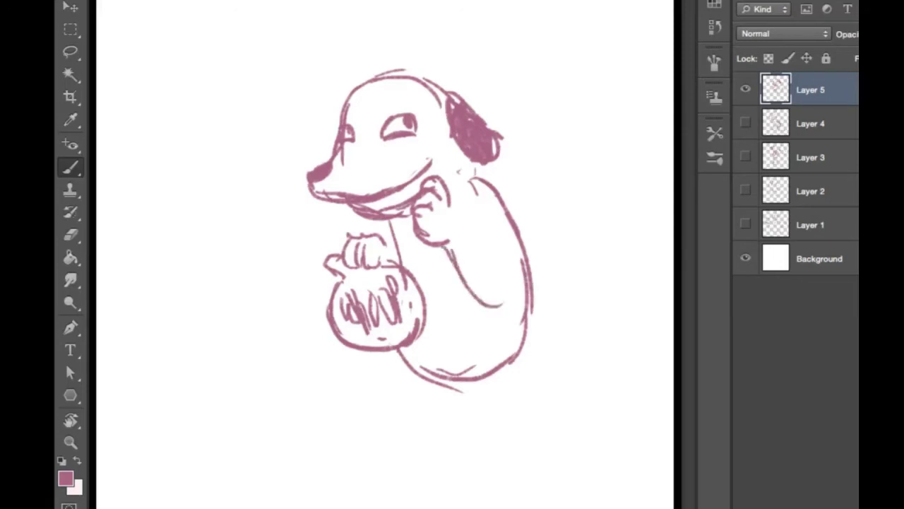
pyautogui.moveTo(450, 202)
pyautogui.mouseDown()
pyautogui.moveTo(479, 253)
pyautogui.moveTo(491, 251)
pyautogui.mouseUp()
pyautogui.moveTo(375, 219); pyautogui.dragTo(362, 237)
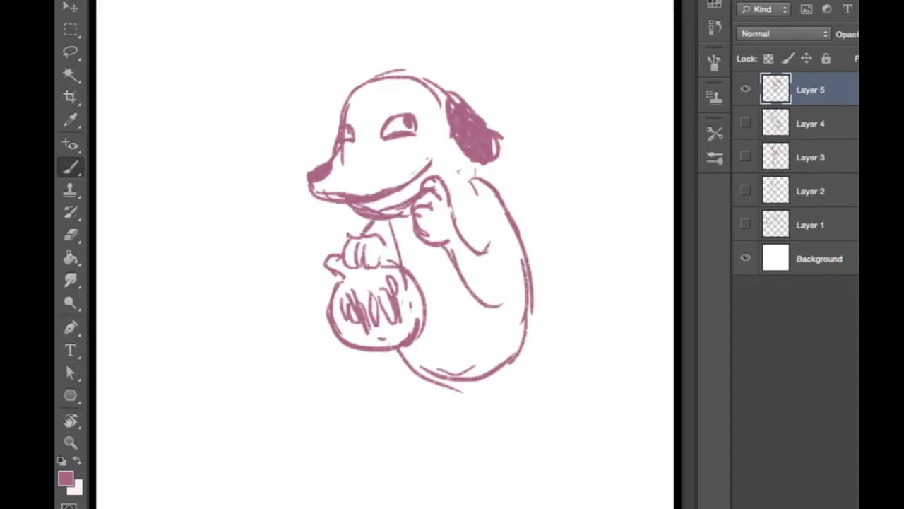
pyautogui.moveTo(476, 303)
pyautogui.mouseDown()
pyautogui.moveTo(524, 290)
pyautogui.moveTo(501, 303)
pyautogui.mouseUp()
# Draw a thin upward-curving tail at the dog's lower back and touch up the body's base
pyautogui.moveTo(527, 344); pyautogui.dragTo(572, 287)
pyautogui.moveTo(570, 299); pyautogui.dragTo(517, 349)
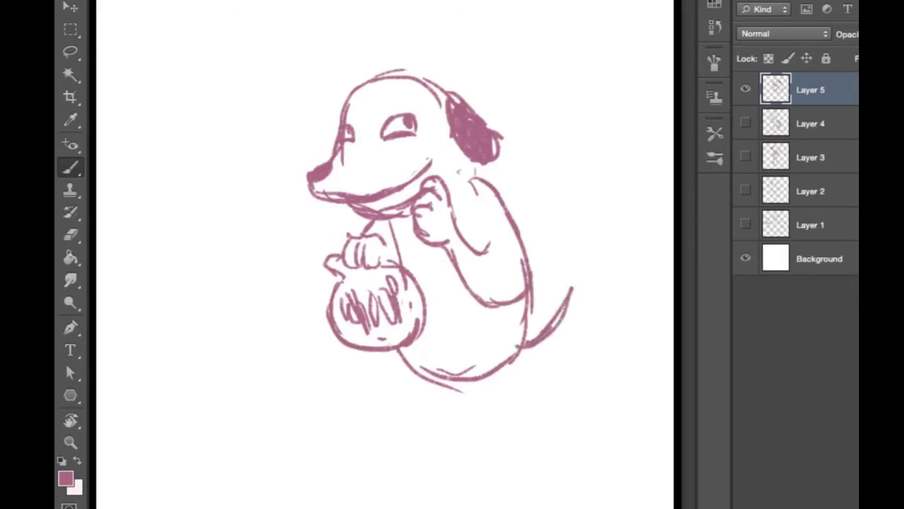
pyautogui.moveTo(396, 351); pyautogui.dragTo(411, 371)
# Hide the dog's layer and add a new blank layer above it
pyautogui.hotkey('ctrl', ',')
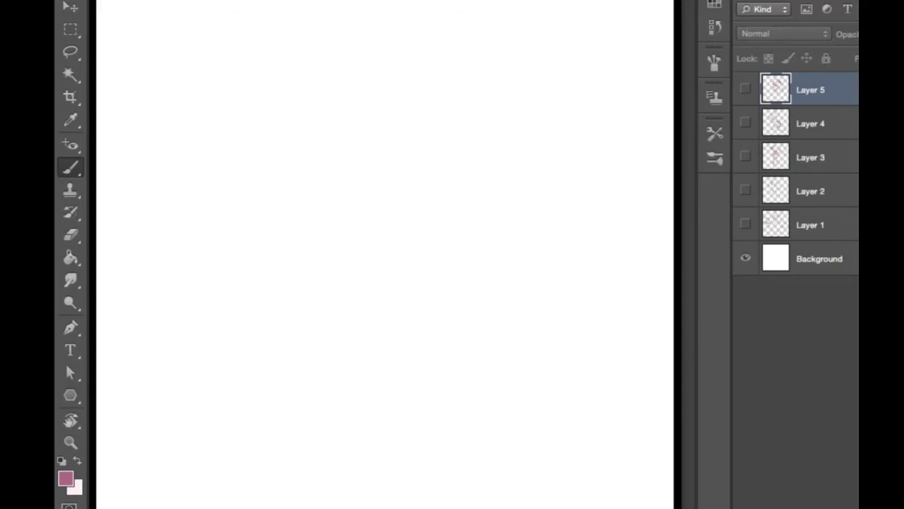
pyautogui.hotkey('ctrl', 'alt', 'shift', 'n')
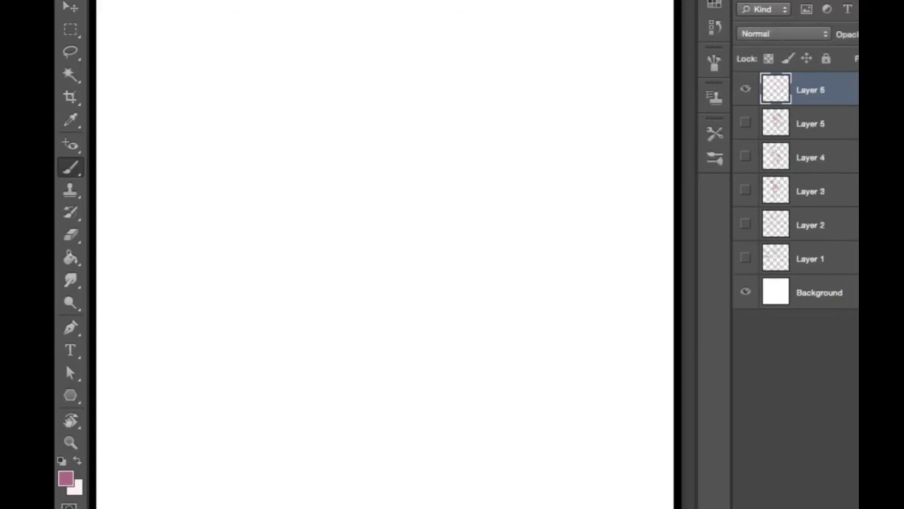
# Sketch a wide ring of short jagged grass-like spikes across the lower half of the canvas
pyautogui.moveTo(195, 298); pyautogui.dragTo(213, 343)
pyautogui.moveTo(189, 285); pyautogui.dragTo(212, 341)
pyautogui.moveTo(225, 309)
pyautogui.mouseDown()
pyautogui.moveTo(229, 332)
pyautogui.moveTo(236, 296)
pyautogui.mouseUp()
pyautogui.moveTo(253, 288)
pyautogui.mouseDown()
pyautogui.moveTo(253, 311)
pyautogui.moveTo(256, 332)
pyautogui.mouseUp()
pyautogui.moveTo(199, 343); pyautogui.dragTo(224, 381)
pyautogui.moveTo(178, 359); pyautogui.dragTo(221, 385)
pyautogui.moveTo(324, 384)
pyautogui.mouseDown()
pyautogui.moveTo(348, 380)
pyautogui.moveTo(339, 393)
pyautogui.mouseUp()
pyautogui.moveTo(374, 393); pyautogui.dragTo(424, 367)
pyautogui.moveTo(505, 364)
pyautogui.mouseDown()
pyautogui.moveTo(487, 381)
pyautogui.moveTo(510, 304)
pyautogui.moveTo(490, 343)
pyautogui.mouseUp()
pyautogui.moveTo(263, 308)
pyautogui.mouseDown()
pyautogui.moveTo(272, 282)
pyautogui.moveTo(283, 311)
pyautogui.mouseUp()
pyautogui.moveTo(303, 301)
pyautogui.mouseDown()
pyautogui.moveTo(330, 321)
pyautogui.moveTo(378, 325)
pyautogui.moveTo(386, 316)
pyautogui.moveTo(388, 341)
pyautogui.mouseUp()
pyautogui.moveTo(361, 353)
pyautogui.mouseDown()
pyautogui.moveTo(373, 342)
pyautogui.moveTo(410, 339)
pyautogui.mouseUp()
pyautogui.moveTo(408, 350); pyautogui.dragTo(449, 329)
pyautogui.moveTo(424, 354)
pyautogui.mouseDown()
pyautogui.moveTo(466, 326)
pyautogui.moveTo(483, 339)
pyautogui.moveTo(503, 318)
pyautogui.mouseUp()
pyautogui.moveTo(337, 319)
pyautogui.mouseDown()
pyautogui.moveTo(350, 301)
pyautogui.moveTo(368, 332)
pyautogui.mouseUp()
pyautogui.moveTo(277, 322); pyautogui.dragTo(293, 296)
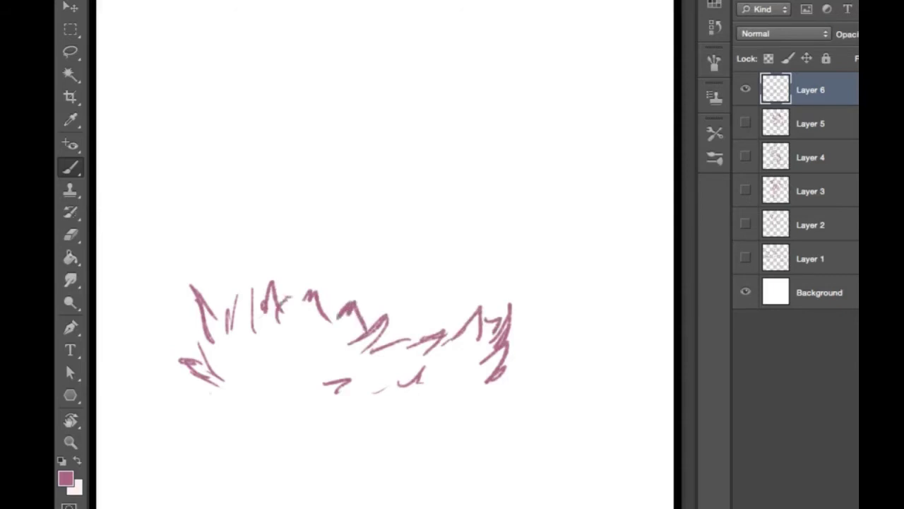
pyautogui.moveTo(212, 387); pyautogui.dragTo(232, 401)
pyautogui.moveTo(472, 407)
pyautogui.mouseDown()
pyautogui.moveTo(493, 394)
pyautogui.moveTo(483, 397)
pyautogui.mouseUp()
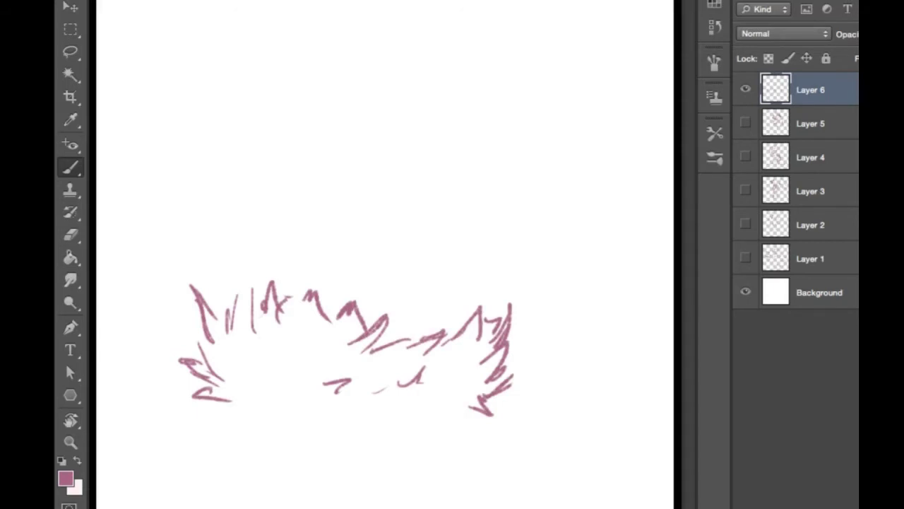
# Draw a round head on top of a larger round body above the far end of the spikes
pyautogui.moveTo(456, 70)
pyautogui.mouseDown()
pyautogui.moveTo(421, 113)
pyautogui.moveTo(437, 154)
pyautogui.mouseUp()
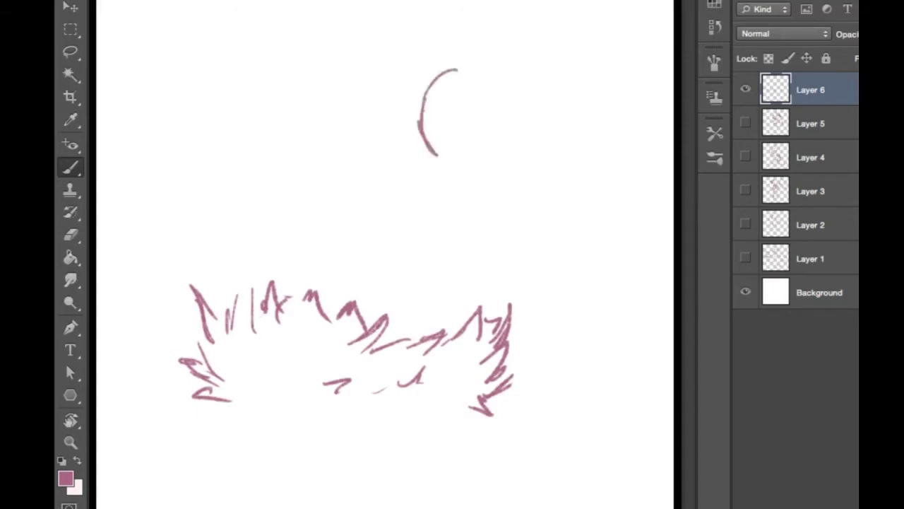
pyautogui.moveTo(421, 121)
pyautogui.mouseDown()
pyautogui.moveTo(470, 67)
pyautogui.moveTo(527, 119)
pyautogui.moveTo(472, 167)
pyautogui.moveTo(531, 136)
pyautogui.moveTo(510, 86)
pyautogui.moveTo(438, 70)
pyautogui.moveTo(454, 63)
pyautogui.mouseUp()
pyautogui.moveTo(457, 177)
pyautogui.mouseDown()
pyautogui.moveTo(431, 233)
pyautogui.moveTo(432, 273)
pyautogui.moveTo(507, 299)
pyautogui.mouseUp()
pyautogui.moveTo(543, 134)
pyautogui.mouseDown()
pyautogui.moveTo(571, 162)
pyautogui.moveTo(594, 233)
pyautogui.moveTo(545, 288)
pyautogui.mouseUp()
pyautogui.moveTo(458, 273)
pyautogui.mouseDown()
pyautogui.moveTo(473, 289)
pyautogui.moveTo(553, 296)
pyautogui.mouseUp()
pyautogui.moveTo(582, 245); pyautogui.dragTo(503, 299)
pyautogui.moveTo(572, 262); pyautogui.dragTo(591, 205)
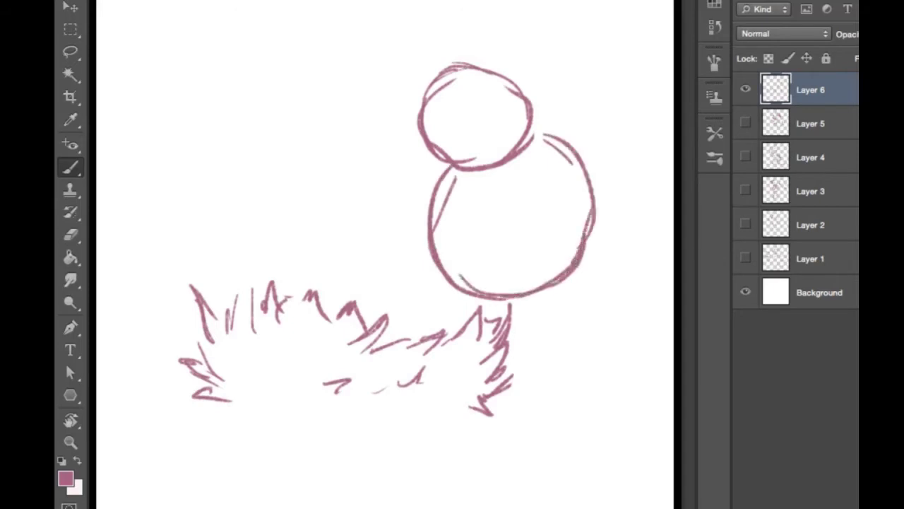
# Erase the stray construction lines and the outlines separating the round head from the body
pyautogui.moveTo(434, 232); pyautogui.dragTo(456, 178)
pyautogui.moveTo(546, 140); pyautogui.dragTo(571, 163)
pyautogui.moveTo(437, 145)
pyautogui.mouseDown()
pyautogui.moveTo(471, 163)
pyautogui.moveTo(437, 157)
pyautogui.moveTo(432, 146)
pyautogui.mouseUp()
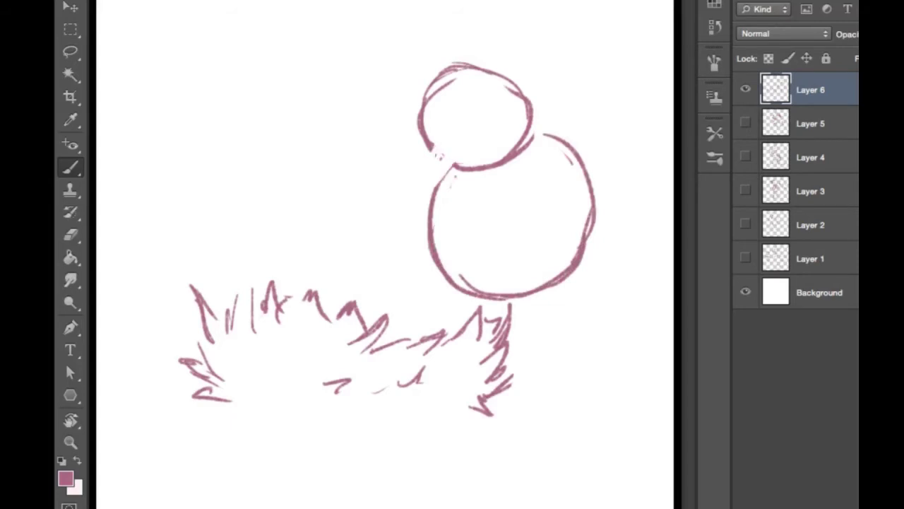
pyautogui.moveTo(434, 202); pyautogui.dragTo(463, 168)
pyautogui.moveTo(463, 168)
pyautogui.mouseDown()
pyautogui.moveTo(430, 229)
pyautogui.moveTo(463, 167)
pyautogui.moveTo(515, 152)
pyautogui.moveTo(496, 164)
pyautogui.moveTo(526, 147)
pyautogui.mouseUp()
pyautogui.click(489, 168)
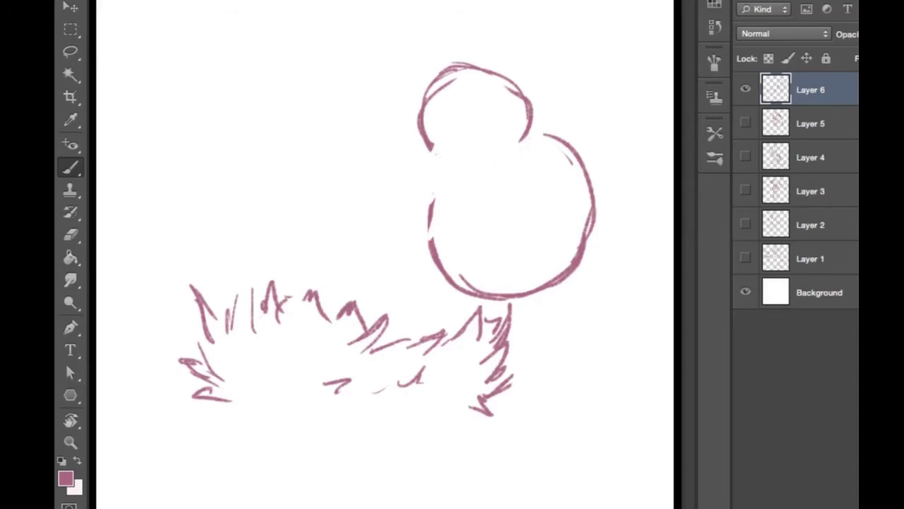
# Draw a long shaggy beard over the figure's chest and a small nose, and fill in short dark legs and feet
pyautogui.moveTo(427, 153)
pyautogui.mouseDown()
pyautogui.moveTo(409, 192)
pyautogui.moveTo(414, 207)
pyautogui.moveTo(463, 247)
pyautogui.moveTo(481, 245)
pyautogui.mouseUp()
pyautogui.moveTo(521, 212); pyautogui.dragTo(497, 234)
pyautogui.moveTo(532, 173); pyautogui.dragTo(522, 206)
pyautogui.moveTo(544, 147); pyautogui.dragTo(533, 193)
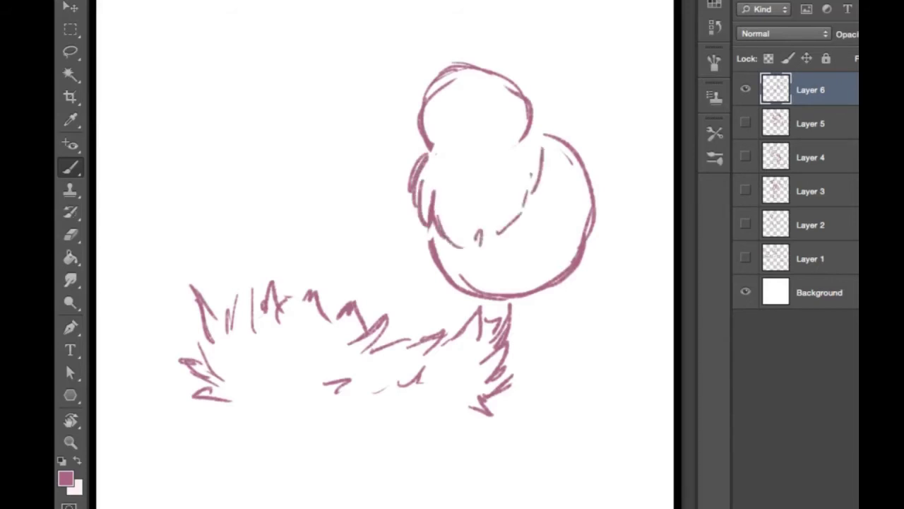
pyautogui.moveTo(534, 116); pyautogui.dragTo(542, 150)
pyautogui.moveTo(452, 127); pyautogui.dragTo(466, 127)
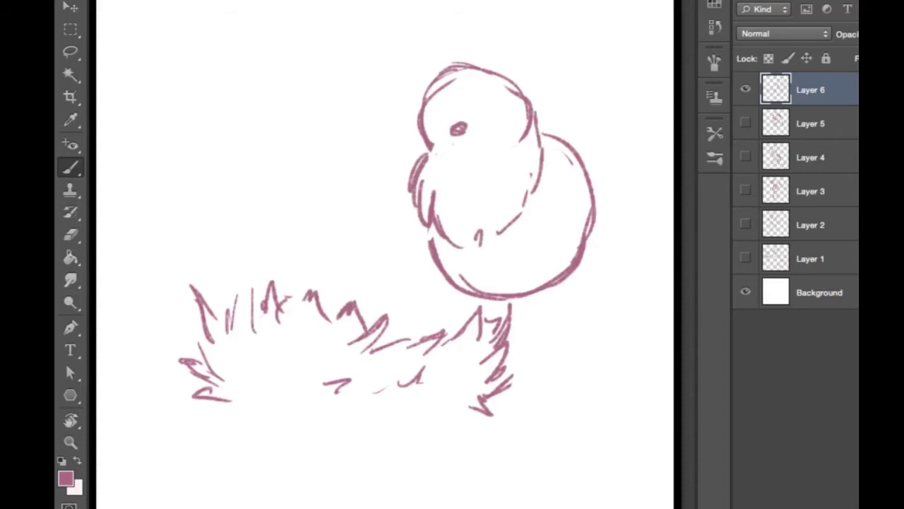
pyautogui.moveTo(487, 291)
pyautogui.mouseDown()
pyautogui.moveTo(486, 315)
pyautogui.moveTo(469, 311)
pyautogui.moveTo(495, 327)
pyautogui.moveTo(503, 321)
pyautogui.moveTo(498, 292)
pyautogui.moveTo(527, 297)
pyautogui.moveTo(507, 327)
pyautogui.moveTo(514, 301)
pyautogui.moveTo(518, 330)
pyautogui.moveTo(497, 336)
pyautogui.moveTo(519, 308)
pyautogui.mouseUp()
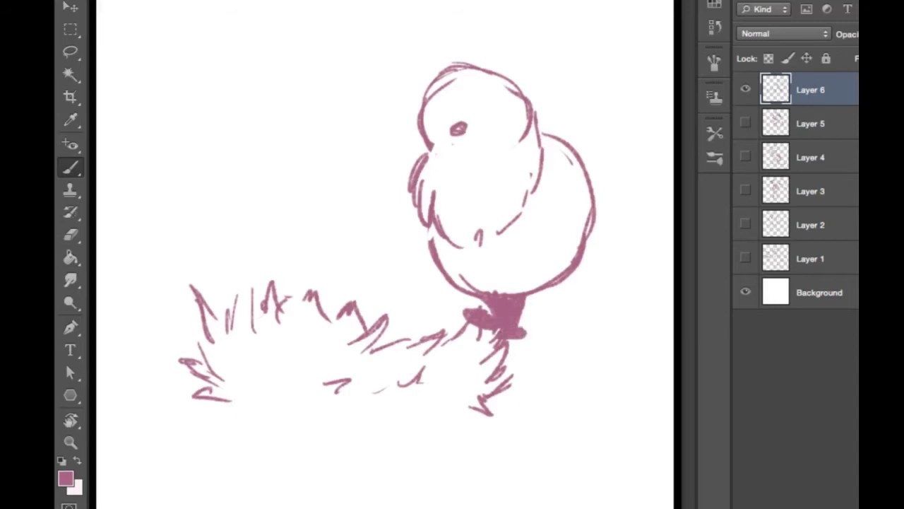
# Draw a fur-trimmed Santa hat with a trailing pom-pom on the head, and add the eyes and moustache to the face
pyautogui.moveTo(434, 57)
pyautogui.mouseDown()
pyautogui.moveTo(424, 73)
pyautogui.moveTo(499, 88)
pyautogui.moveTo(465, 45)
pyautogui.moveTo(471, 52)
pyautogui.mouseUp()
pyautogui.moveTo(472, 58)
pyautogui.mouseDown()
pyautogui.moveTo(472, 72)
pyautogui.moveTo(515, 54)
pyautogui.moveTo(534, 86)
pyautogui.mouseUp()
pyautogui.moveTo(505, 58); pyautogui.dragTo(529, 77)
pyautogui.moveTo(505, 85); pyautogui.dragTo(516, 103)
pyautogui.moveTo(523, 70); pyautogui.dragTo(537, 98)
pyautogui.moveTo(508, 103); pyautogui.dragTo(525, 106)
pyautogui.moveTo(446, 63)
pyautogui.mouseDown()
pyautogui.moveTo(463, 81)
pyautogui.moveTo(490, 73)
pyautogui.moveTo(479, 70)
pyautogui.moveTo(492, 39)
pyautogui.moveTo(534, 56)
pyautogui.moveTo(565, 95)
pyautogui.moveTo(596, 96)
pyautogui.moveTo(541, 113)
pyautogui.moveTo(532, 126)
pyautogui.mouseUp()
pyautogui.moveTo(584, 100)
pyautogui.mouseDown()
pyautogui.moveTo(609, 115)
pyautogui.moveTo(599, 83)
pyautogui.moveTo(582, 93)
pyautogui.mouseUp()
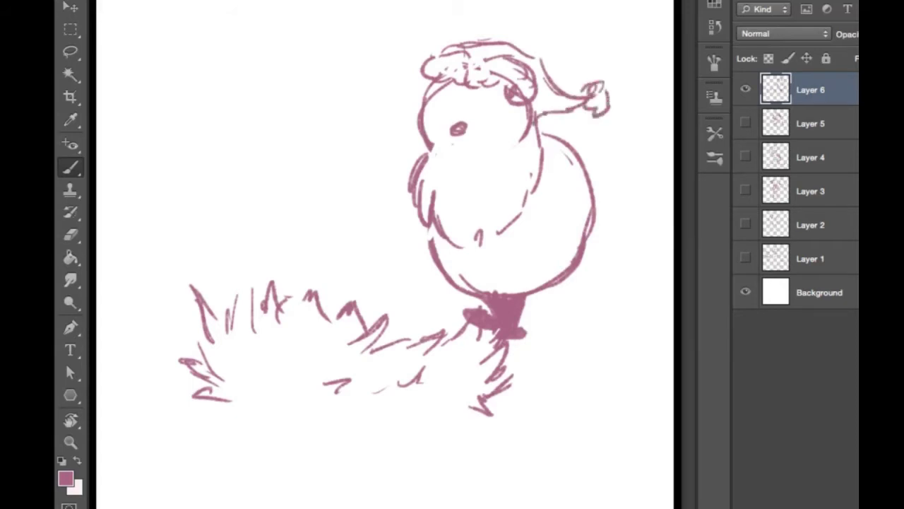
pyautogui.moveTo(462, 140)
pyautogui.mouseDown()
pyautogui.moveTo(473, 152)
pyautogui.moveTo(501, 125)
pyautogui.moveTo(446, 156)
pyautogui.moveTo(430, 150)
pyautogui.moveTo(439, 129)
pyautogui.moveTo(453, 125)
pyautogui.moveTo(437, 117)
pyautogui.moveTo(446, 102)
pyautogui.moveTo(484, 120)
pyautogui.mouseUp()
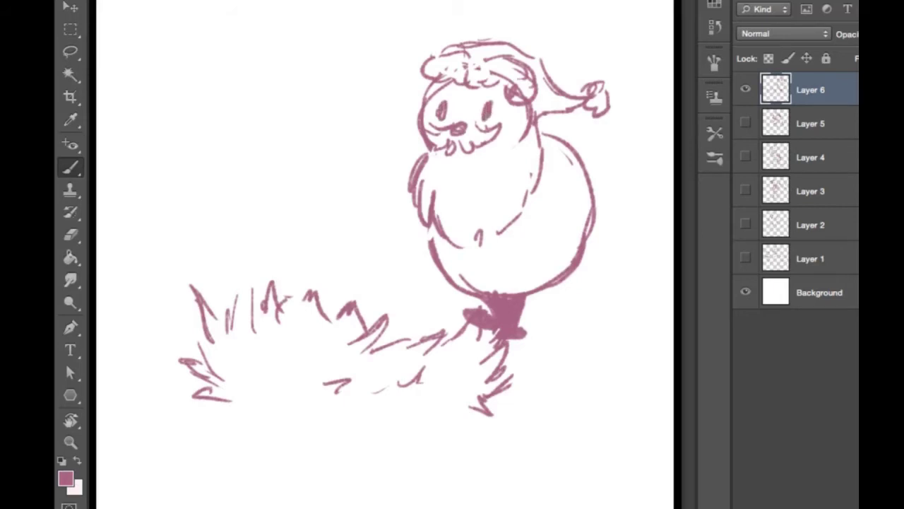
# Sketch a second, smaller round head with a shaggy beard rising out of the spikes
pyautogui.moveTo(216, 247)
pyautogui.mouseDown()
pyautogui.moveTo(205, 200)
pyautogui.moveTo(233, 180)
pyautogui.moveTo(315, 212)
pyautogui.mouseUp()
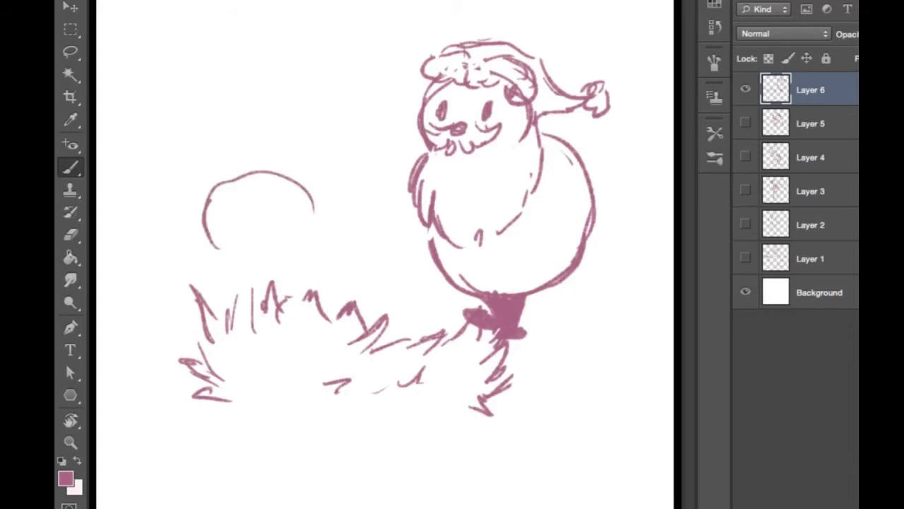
pyautogui.moveTo(212, 244); pyautogui.dragTo(233, 178)
pyautogui.moveTo(204, 208); pyautogui.dragTo(286, 240)
pyautogui.moveTo(273, 177)
pyautogui.mouseDown()
pyautogui.moveTo(296, 199)
pyautogui.moveTo(300, 230)
pyautogui.moveTo(310, 222)
pyautogui.moveTo(325, 258)
pyautogui.moveTo(305, 284)
pyautogui.mouseUp()
pyautogui.moveTo(214, 249)
pyautogui.mouseDown()
pyautogui.moveTo(237, 297)
pyautogui.moveTo(261, 236)
pyautogui.moveTo(302, 224)
pyautogui.mouseUp()
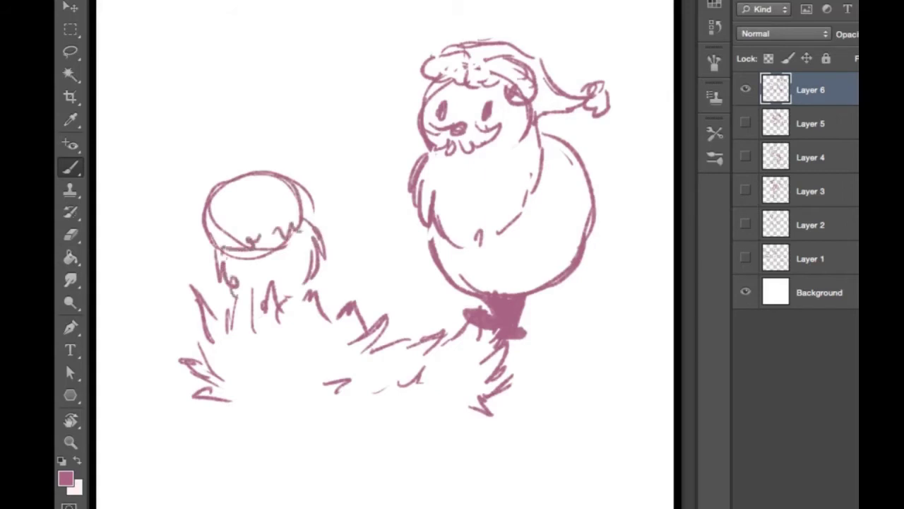
# Erase the second head's chin outline where it crosses the beard, and add a nose and a filled eye
pyautogui.moveTo(243, 258)
pyautogui.mouseDown()
pyautogui.moveTo(281, 248)
pyautogui.moveTo(279, 227)
pyautogui.mouseUp()
pyautogui.moveTo(207, 202)
pyautogui.mouseDown()
pyautogui.moveTo(209, 224)
pyautogui.moveTo(222, 232)
pyautogui.moveTo(210, 240)
pyautogui.mouseUp()
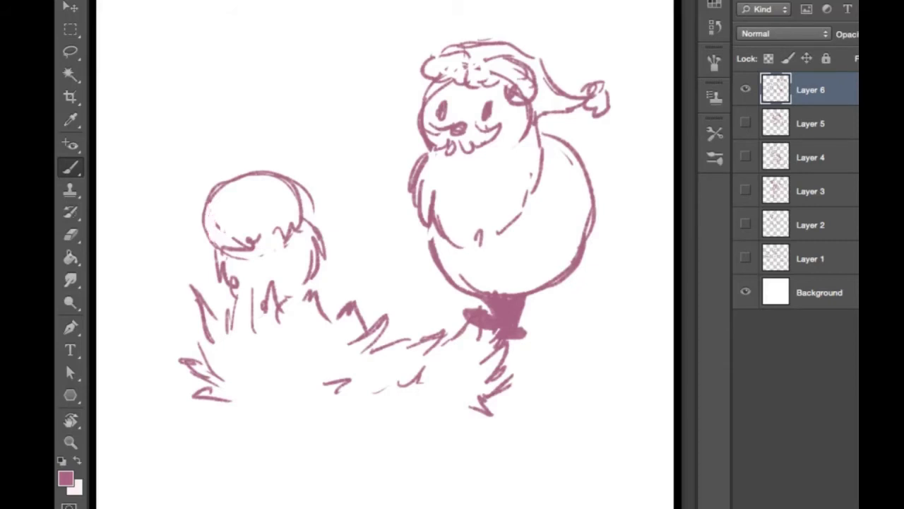
pyautogui.moveTo(274, 217); pyautogui.dragTo(235, 225)
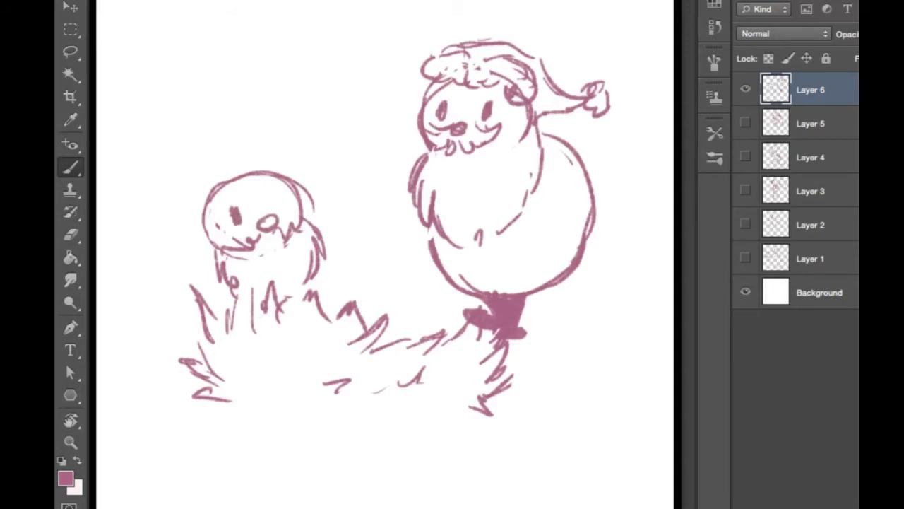
# Add the second head's other eye and draw a third round head between the two bearded figures
pyautogui.moveTo(280, 194)
pyautogui.mouseDown()
pyautogui.moveTo(278, 207)
pyautogui.moveTo(333, 179)
pyautogui.moveTo(404, 214)
pyautogui.moveTo(406, 224)
pyautogui.mouseUp()
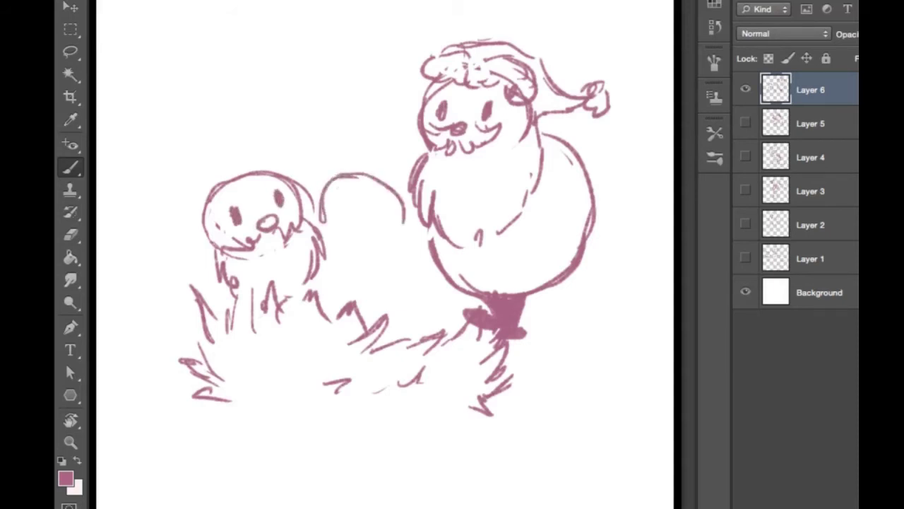
pyautogui.moveTo(342, 180); pyautogui.dragTo(322, 240)
pyautogui.moveTo(322, 198)
pyautogui.mouseDown()
pyautogui.moveTo(353, 259)
pyautogui.moveTo(403, 242)
pyautogui.moveTo(400, 192)
pyautogui.mouseUp()
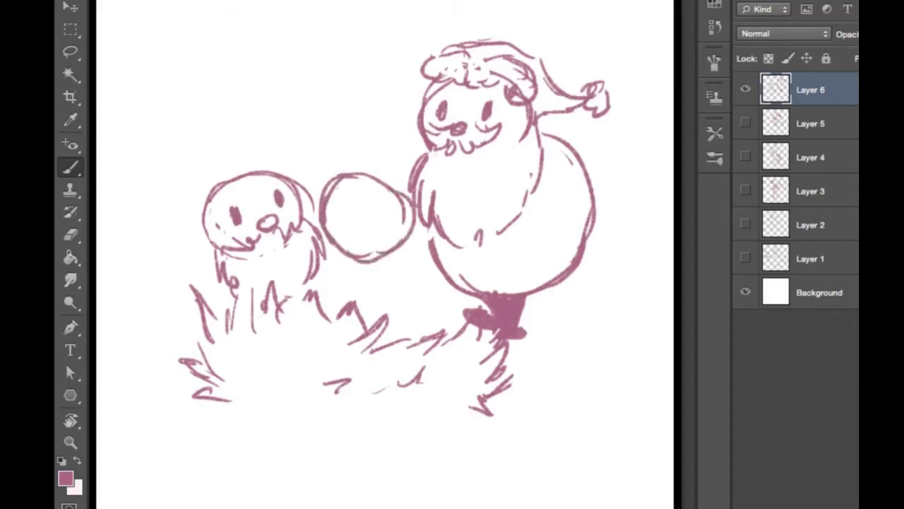
# Add spikes under the first small Santa's beard and continue the jagged lower edge of the spiky mass
pyautogui.moveTo(238, 282); pyautogui.dragTo(254, 303)
pyautogui.moveTo(251, 288); pyautogui.dragTo(264, 307)
pyautogui.moveTo(238, 404)
pyautogui.mouseDown()
pyautogui.moveTo(231, 409)
pyautogui.moveTo(324, 403)
pyautogui.mouseUp()
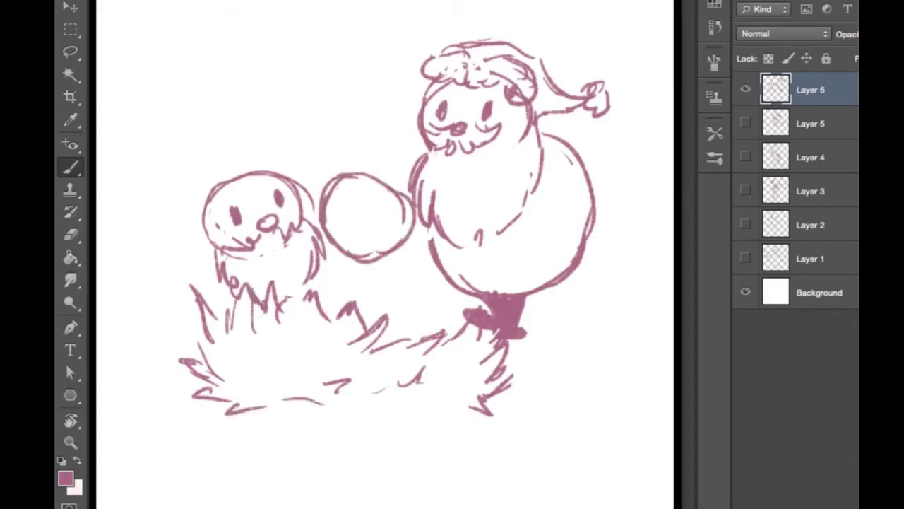
pyautogui.moveTo(382, 406); pyautogui.dragTo(436, 419)
# Draw a shaggy, pointed beard hanging from the middle head down into the spikes
pyautogui.moveTo(332, 244)
pyautogui.mouseDown()
pyautogui.moveTo(318, 277)
pyautogui.moveTo(332, 294)
pyautogui.mouseUp()
pyautogui.moveTo(331, 271); pyautogui.dragTo(346, 305)
pyautogui.moveTo(418, 228)
pyautogui.mouseDown()
pyautogui.moveTo(420, 284)
pyautogui.moveTo(403, 322)
pyautogui.mouseUp()
pyautogui.moveTo(409, 287); pyautogui.dragTo(367, 321)
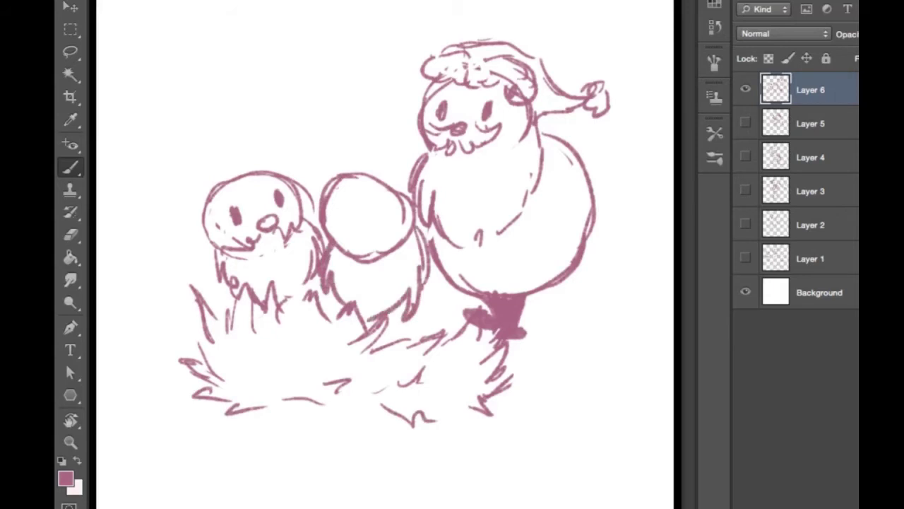
# Erase the middle head's chin outline over the beard, and give it eyes, a nose and a ragged beard edge
pyautogui.moveTo(331, 240)
pyautogui.mouseDown()
pyautogui.moveTo(349, 257)
pyautogui.moveTo(391, 252)
pyautogui.moveTo(403, 240)
pyautogui.moveTo(375, 261)
pyautogui.mouseUp()
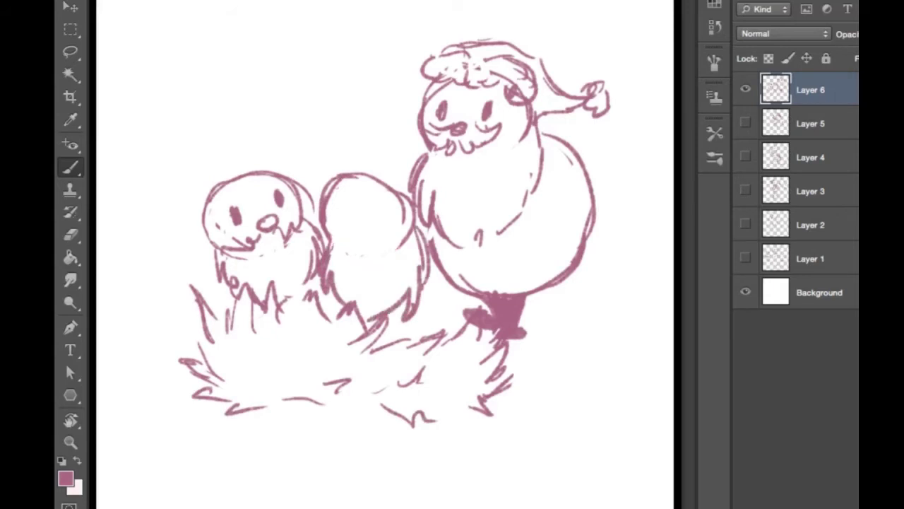
pyautogui.moveTo(403, 202)
pyautogui.mouseDown()
pyautogui.moveTo(402, 223)
pyautogui.moveTo(387, 229)
pyautogui.moveTo(351, 215)
pyautogui.moveTo(388, 218)
pyautogui.moveTo(329, 248)
pyautogui.mouseUp()
pyautogui.moveTo(385, 230)
pyautogui.mouseDown()
pyautogui.moveTo(415, 246)
pyautogui.moveTo(428, 292)
pyautogui.mouseUp()
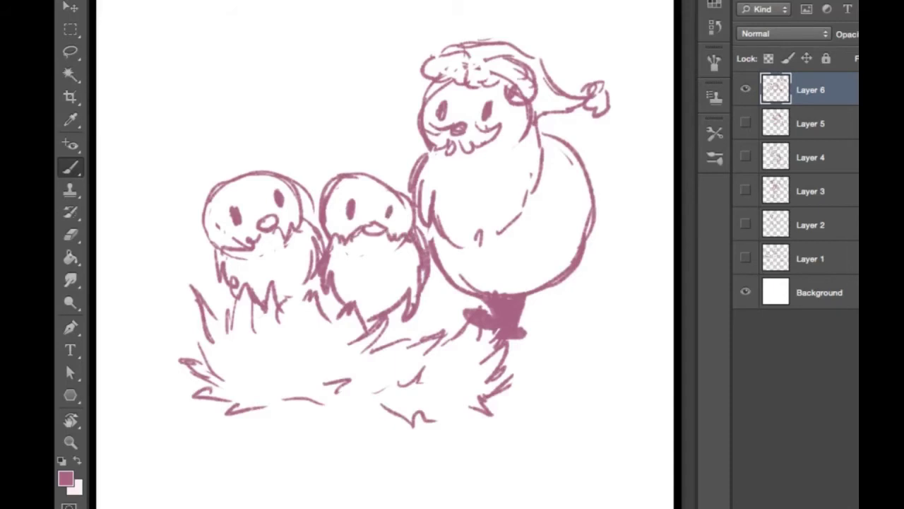
# Draw a drooping Santa hat on the first small head and a fur brim across the middle head
pyautogui.moveTo(284, 290); pyautogui.dragTo(305, 271)
pyautogui.moveTo(201, 182)
pyautogui.mouseDown()
pyautogui.moveTo(189, 209)
pyautogui.moveTo(241, 172)
pyautogui.moveTo(278, 164)
pyautogui.moveTo(227, 162)
pyautogui.moveTo(168, 188)
pyautogui.moveTo(196, 198)
pyautogui.mouseUp()
pyautogui.moveTo(348, 184)
pyautogui.mouseDown()
pyautogui.moveTo(336, 170)
pyautogui.moveTo(384, 171)
pyautogui.moveTo(403, 188)
pyautogui.mouseUp()
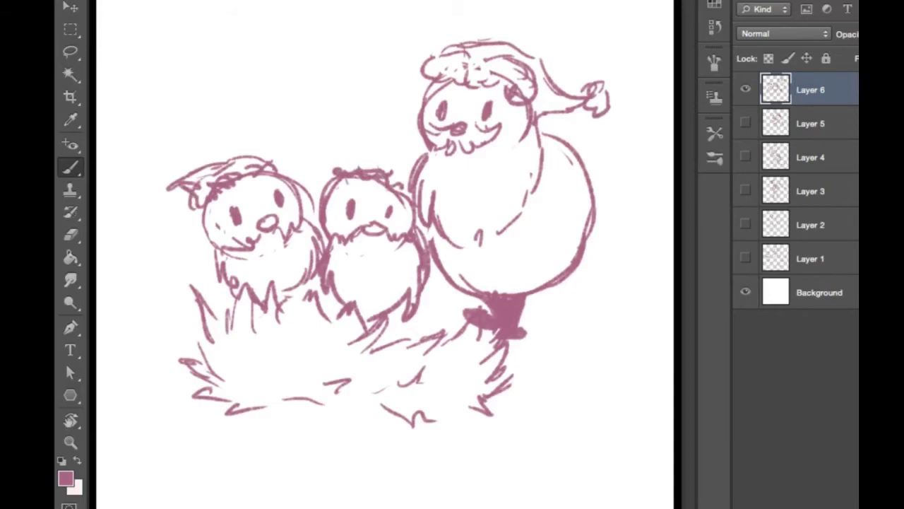
# Sketch moustaches on both small Santas and complete the middle one's hat above its fur brim
pyautogui.moveTo(213, 249); pyautogui.dragTo(214, 260)
pyautogui.moveTo(272, 234)
pyautogui.mouseDown()
pyautogui.moveTo(253, 256)
pyautogui.moveTo(239, 246)
pyautogui.mouseUp()
pyautogui.moveTo(271, 241); pyautogui.dragTo(295, 219)
pyautogui.moveTo(380, 238)
pyautogui.mouseDown()
pyautogui.moveTo(364, 253)
pyautogui.moveTo(334, 240)
pyautogui.moveTo(346, 230)
pyautogui.moveTo(388, 234)
pyautogui.mouseUp()
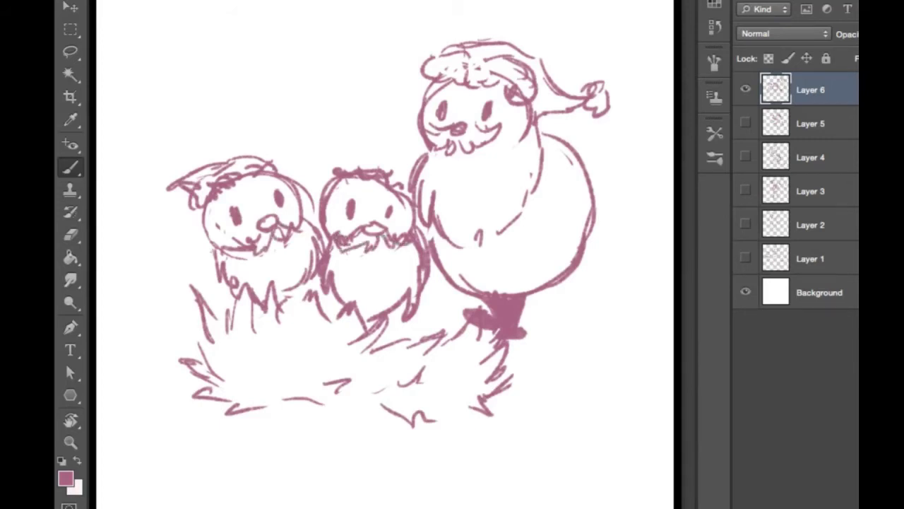
pyautogui.moveTo(405, 181)
pyautogui.mouseDown()
pyautogui.moveTo(343, 151)
pyautogui.moveTo(295, 200)
pyautogui.moveTo(309, 208)
pyautogui.mouseUp()
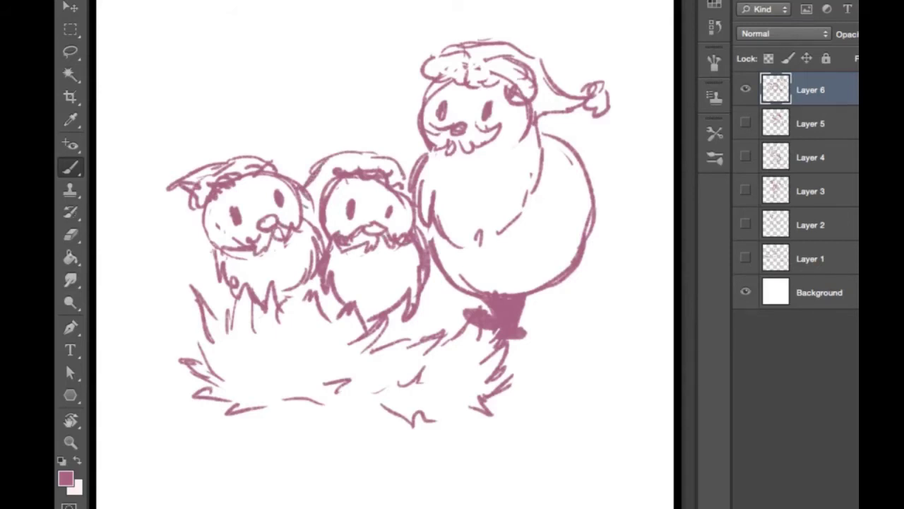
# Draw the large Santa's outstretched arm with a fur cuff, and a belt band across his belly
pyautogui.moveTo(267, 305); pyautogui.dragTo(274, 309)
pyautogui.moveTo(551, 185)
pyautogui.mouseDown()
pyautogui.moveTo(589, 212)
pyautogui.moveTo(572, 206)
pyautogui.mouseUp()
pyautogui.moveTo(569, 205); pyautogui.dragTo(596, 230)
pyautogui.moveTo(576, 151)
pyautogui.mouseDown()
pyautogui.moveTo(616, 185)
pyautogui.moveTo(611, 246)
pyautogui.moveTo(627, 208)
pyautogui.moveTo(647, 205)
pyautogui.moveTo(616, 245)
pyautogui.mouseUp()
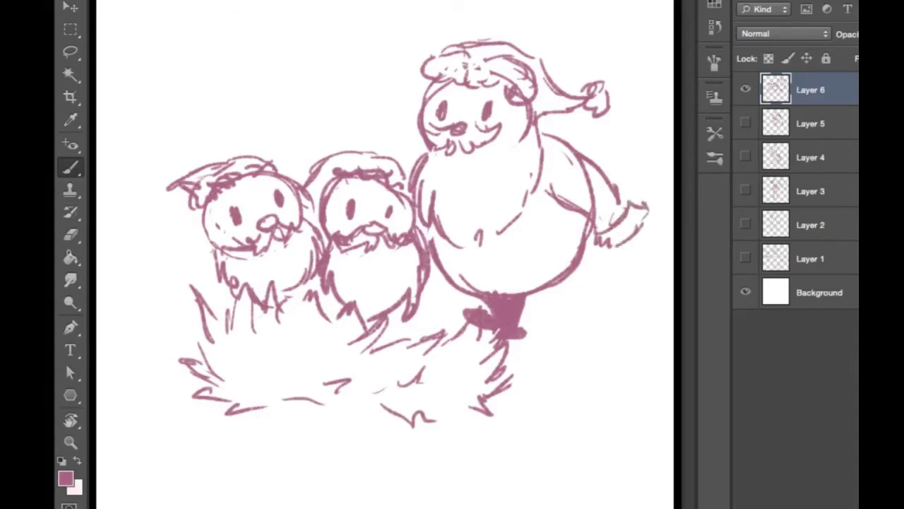
pyautogui.moveTo(438, 258)
pyautogui.mouseDown()
pyautogui.moveTo(502, 274)
pyautogui.moveTo(553, 269)
pyautogui.mouseUp()
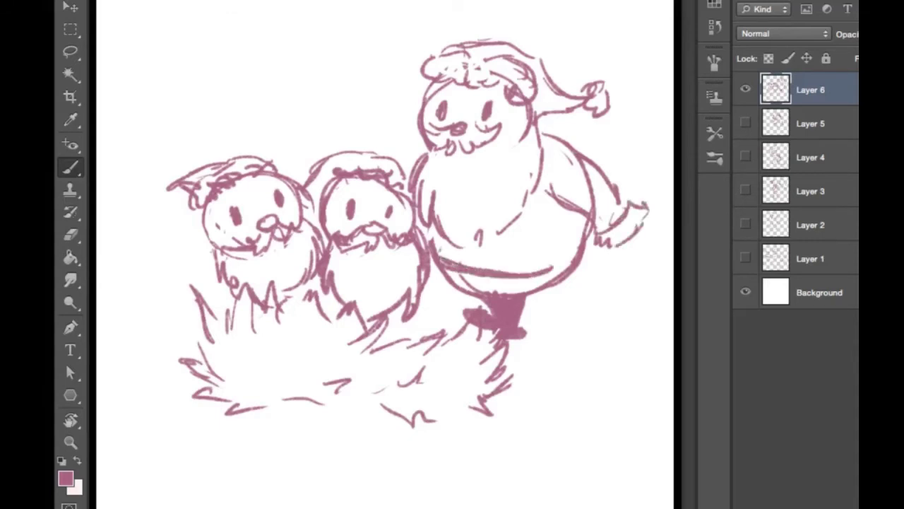
pyautogui.moveTo(496, 273); pyautogui.dragTo(582, 241)
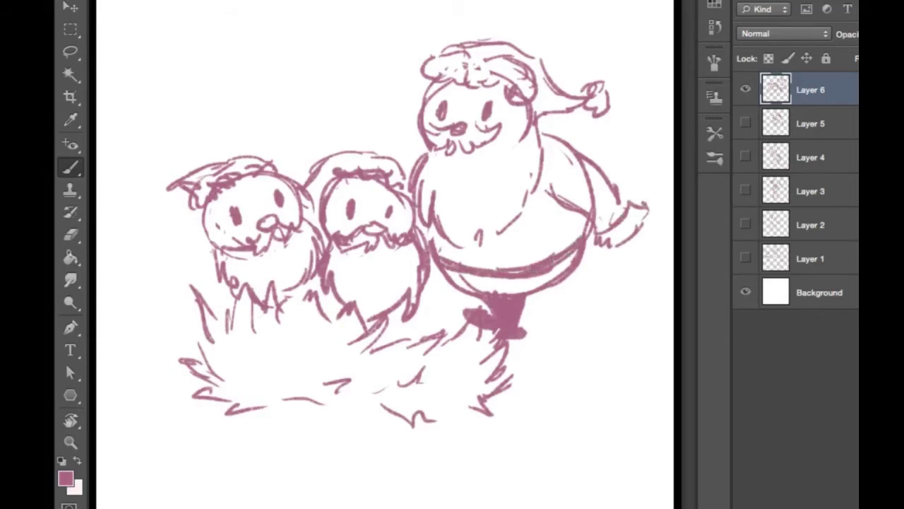
# Erase the body outline running through the large Santa's arm and add a filled mitten at its end
pyautogui.moveTo(596, 212); pyautogui.dragTo(573, 151)
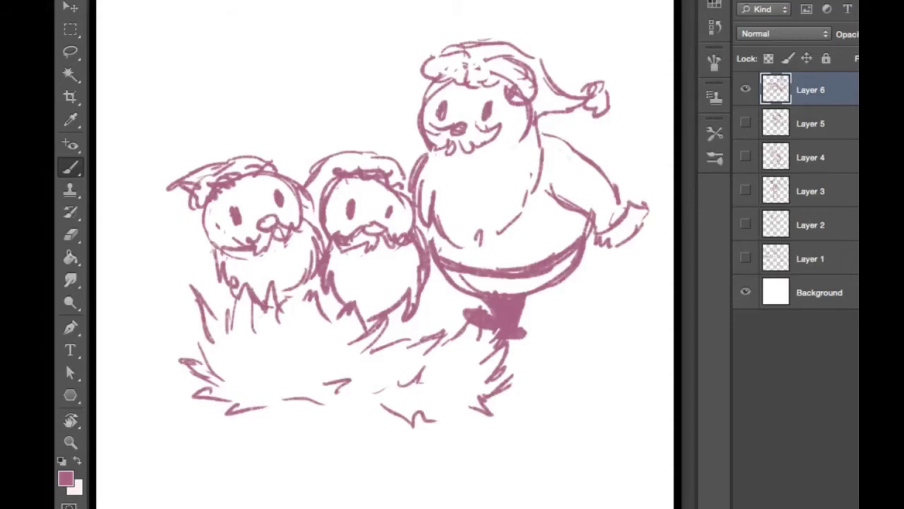
pyautogui.moveTo(612, 255)
pyautogui.mouseDown()
pyautogui.moveTo(633, 251)
pyautogui.moveTo(644, 233)
pyautogui.moveTo(621, 247)
pyautogui.moveTo(628, 232)
pyautogui.moveTo(644, 254)
pyautogui.mouseUp()
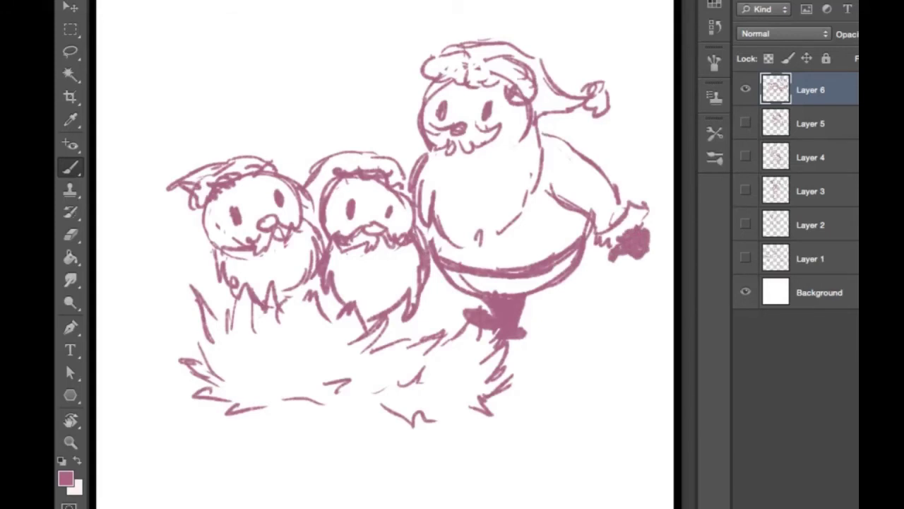
# Sketch a thin bar beneath the large Santa's moustache and a raised hand at its end
pyautogui.moveTo(425, 145)
pyautogui.mouseDown()
pyautogui.moveTo(412, 141)
pyautogui.moveTo(409, 160)
pyautogui.moveTo(505, 145)
pyautogui.mouseUp()
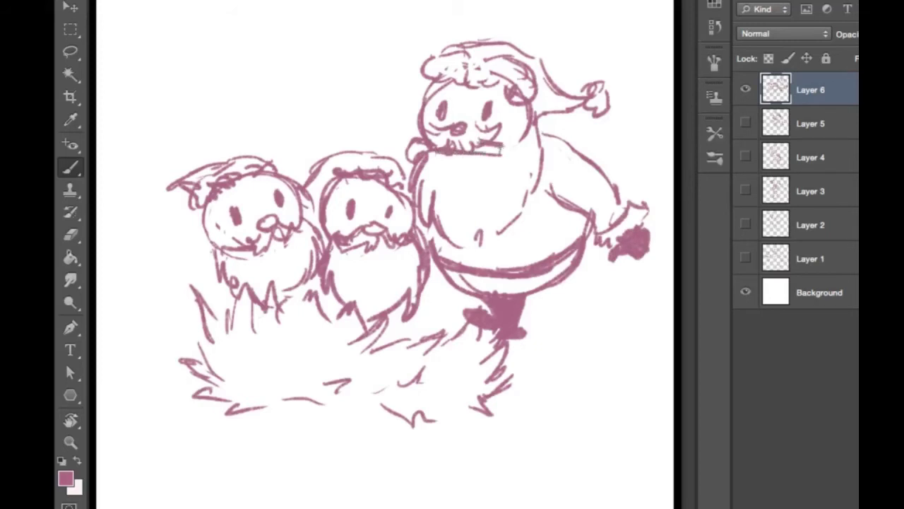
pyautogui.moveTo(424, 152); pyautogui.dragTo(414, 171)
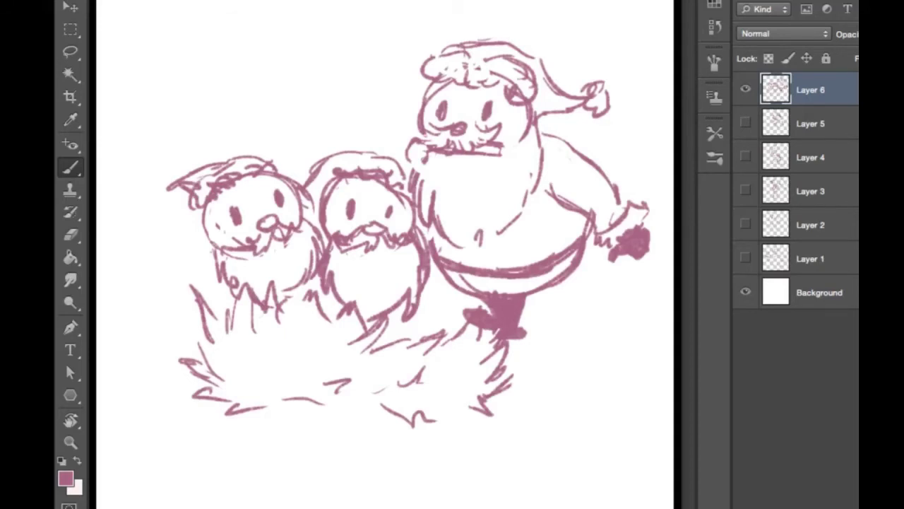
pyautogui.moveTo(410, 144)
pyautogui.mouseDown()
pyautogui.moveTo(411, 171)
pyautogui.moveTo(428, 176)
pyautogui.mouseUp()
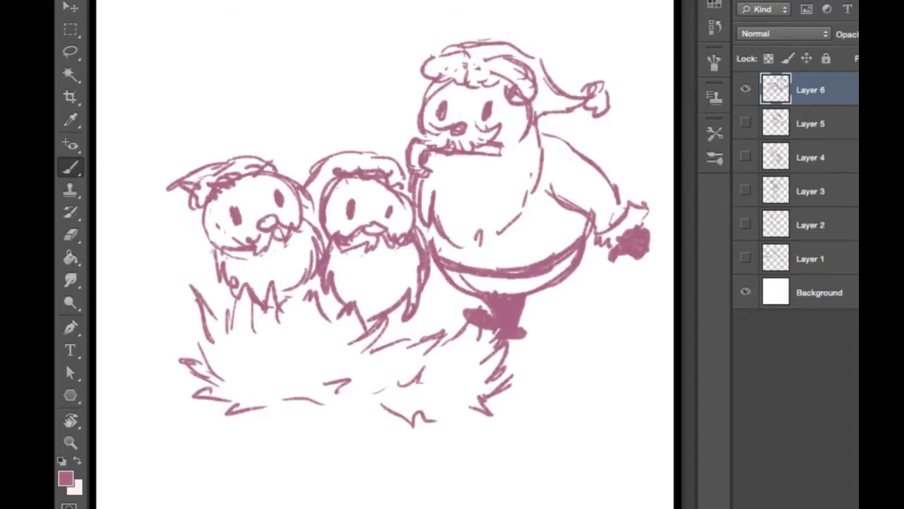
# Add outer body lines beside the two small Santas and a pom-pom at the first one's hat tip
pyautogui.moveTo(207, 240)
pyautogui.mouseDown()
pyautogui.moveTo(188, 292)
pyautogui.moveTo(194, 285)
pyautogui.mouseUp()
pyautogui.moveTo(449, 276); pyautogui.dragTo(439, 311)
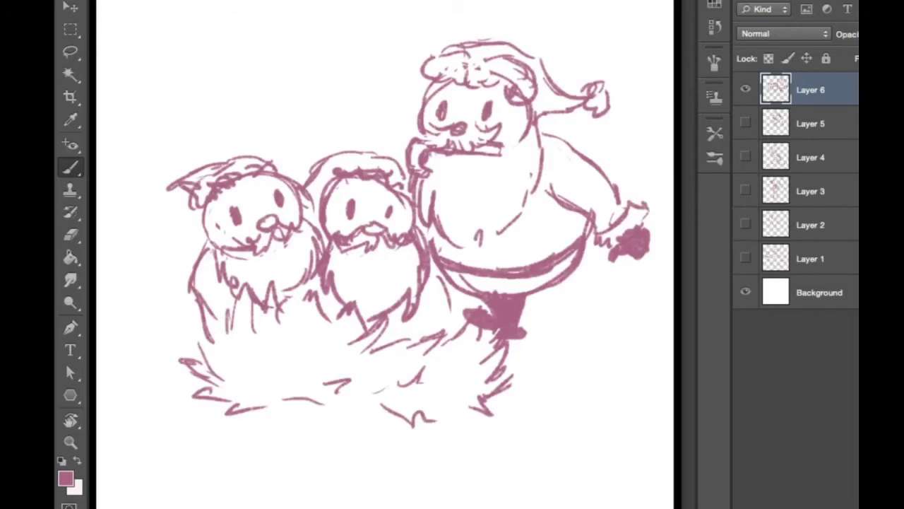
pyautogui.moveTo(173, 185)
pyautogui.mouseDown()
pyautogui.moveTo(157, 201)
pyautogui.moveTo(167, 178)
pyautogui.mouseUp()
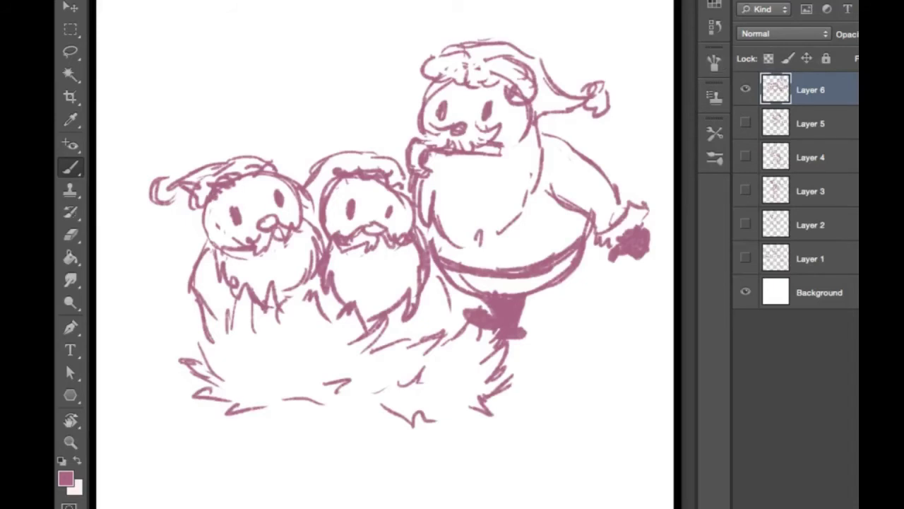
# Hide the Santa layer and, on a new layer, draw a large round face with an open smile and dot eyes
pyautogui.click(746, 89)
pyautogui.hotkey('ctrl', 'shift', 'alt', 'n')
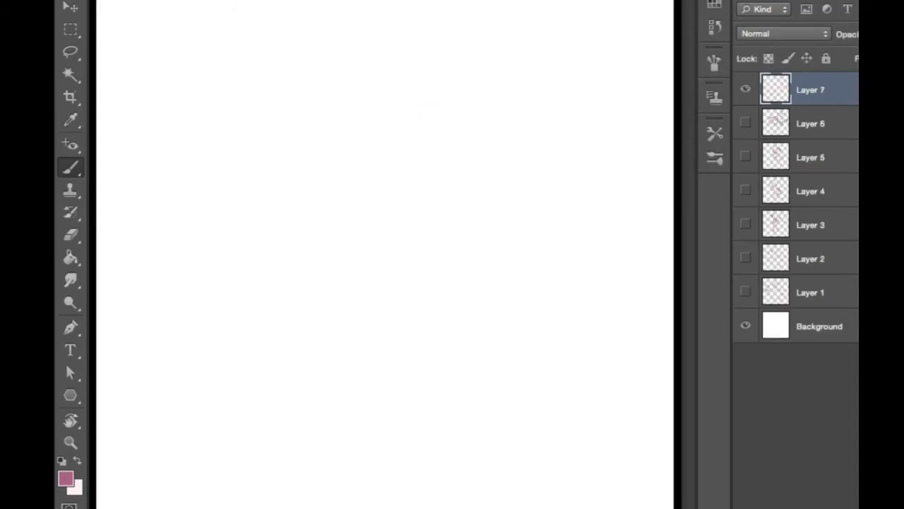
pyautogui.moveTo(308, 54)
pyautogui.mouseDown()
pyautogui.moveTo(246, 101)
pyautogui.moveTo(400, 353)
pyautogui.moveTo(398, 74)
pyautogui.mouseUp()
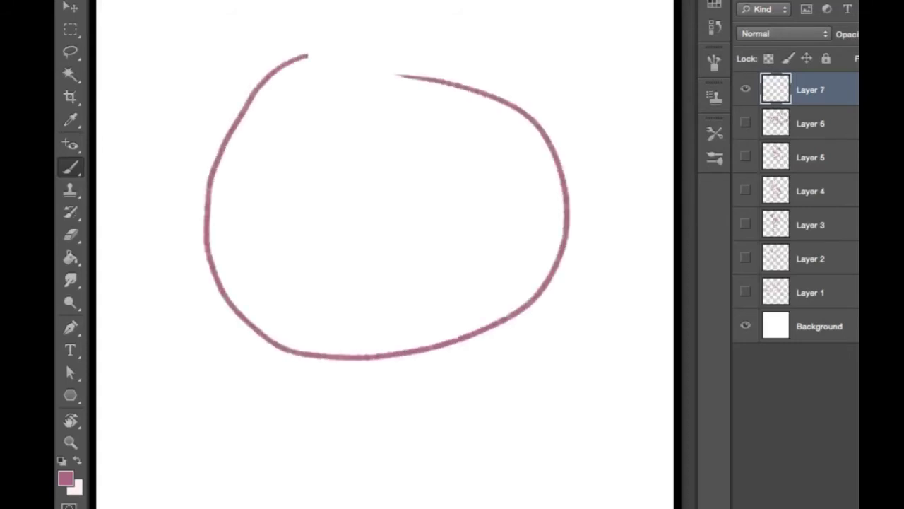
pyautogui.moveTo(318, 228)
pyautogui.mouseDown()
pyautogui.moveTo(459, 176)
pyautogui.moveTo(446, 233)
pyautogui.moveTo(354, 260)
pyautogui.moveTo(320, 231)
pyautogui.mouseUp()
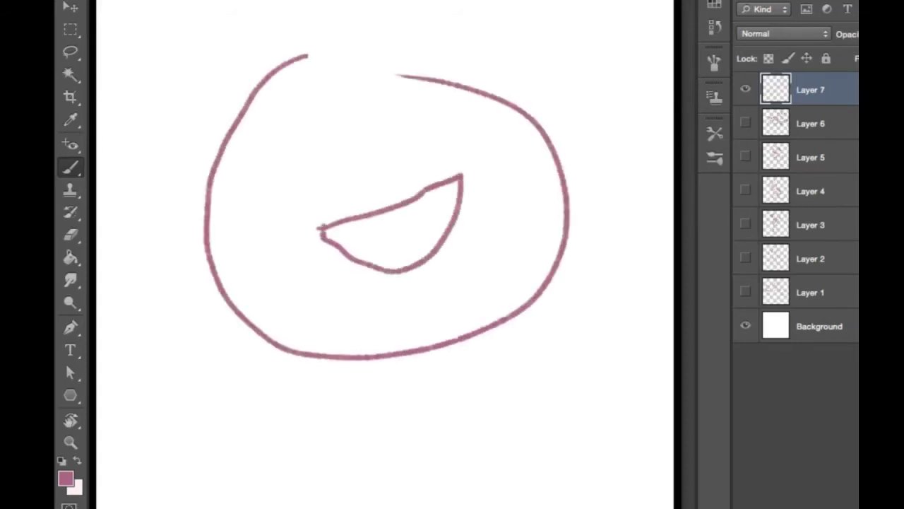
pyautogui.moveTo(282, 154); pyautogui.dragTo(279, 156)
pyautogui.moveTo(412, 117)
pyautogui.mouseDown()
pyautogui.moveTo(408, 135)
pyautogui.moveTo(414, 124)
pyautogui.mouseUp()
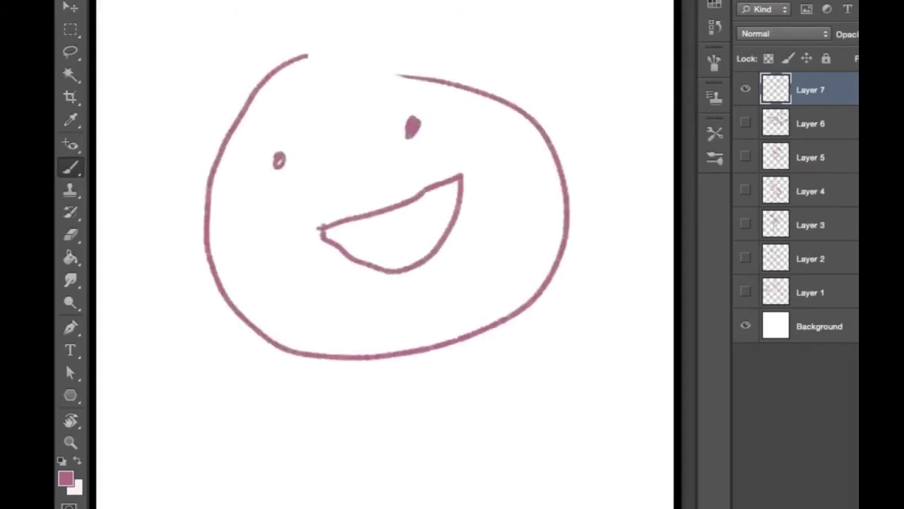
# Handwrite the words "Fuck this" beneath the smiling face
pyautogui.moveTo(217, 491)
pyautogui.mouseDown()
pyautogui.moveTo(196, 444)
pyautogui.moveTo(232, 430)
pyautogui.mouseUp()
pyautogui.moveTo(207, 468); pyautogui.dragTo(293, 458)
pyautogui.moveTo(304, 420)
pyautogui.mouseDown()
pyautogui.moveTo(300, 428)
pyautogui.moveTo(332, 444)
pyautogui.mouseUp()
pyautogui.moveTo(332, 391)
pyautogui.mouseDown()
pyautogui.moveTo(344, 439)
pyautogui.moveTo(383, 427)
pyautogui.mouseUp()
pyautogui.moveTo(472, 359)
pyautogui.mouseDown()
pyautogui.moveTo(467, 409)
pyautogui.moveTo(477, 383)
pyautogui.mouseUp()
pyautogui.moveTo(489, 343)
pyautogui.mouseDown()
pyautogui.moveTo(477, 395)
pyautogui.moveTo(512, 394)
pyautogui.mouseUp()
pyautogui.moveTo(528, 360); pyautogui.dragTo(526, 380)
pyautogui.moveTo(524, 344); pyautogui.dragTo(524, 353)
pyautogui.moveTo(565, 345); pyautogui.dragTo(542, 374)
# Handwrite the word "podcast" below the first line of the caption
pyautogui.moveTo(369, 475)
pyautogui.mouseDown()
pyautogui.moveTo(364, 508)
pyautogui.moveTo(374, 491)
pyautogui.mouseUp()
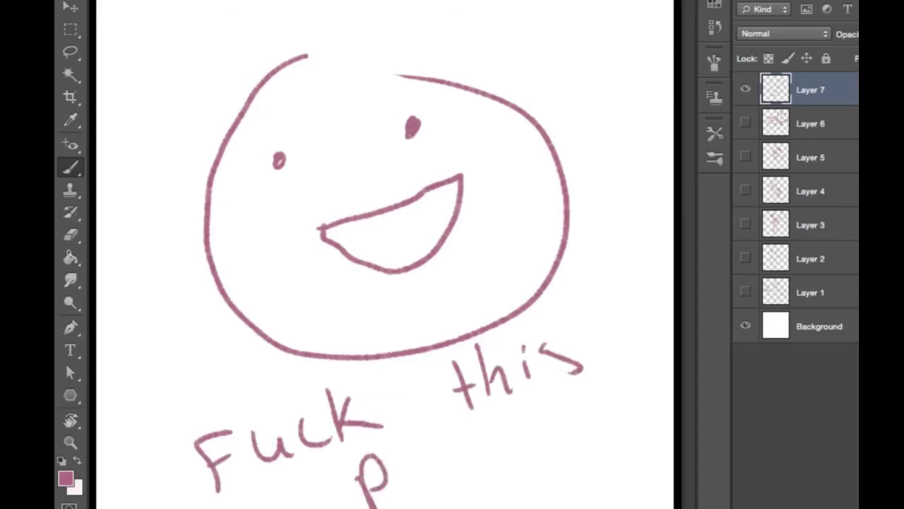
pyautogui.moveTo(412, 466); pyautogui.dragTo(409, 464)
pyautogui.moveTo(440, 438)
pyautogui.mouseDown()
pyautogui.moveTo(446, 479)
pyautogui.moveTo(427, 486)
pyautogui.mouseUp()
pyautogui.moveTo(473, 449)
pyautogui.mouseDown()
pyautogui.moveTo(465, 472)
pyautogui.moveTo(491, 479)
pyautogui.mouseUp()
pyautogui.moveTo(514, 445)
pyautogui.mouseDown()
pyautogui.moveTo(503, 458)
pyautogui.moveTo(534, 454)
pyautogui.mouseUp()
pyautogui.moveTo(552, 418); pyautogui.dragTo(565, 450)
pyautogui.moveTo(598, 397); pyautogui.dragTo(593, 435)
pyautogui.moveTo(585, 423); pyautogui.dragTo(605, 414)
# Draw straight sun rays radiating outward around the smiling face and its caption
pyautogui.moveTo(198, 326); pyautogui.dragTo(119, 392)
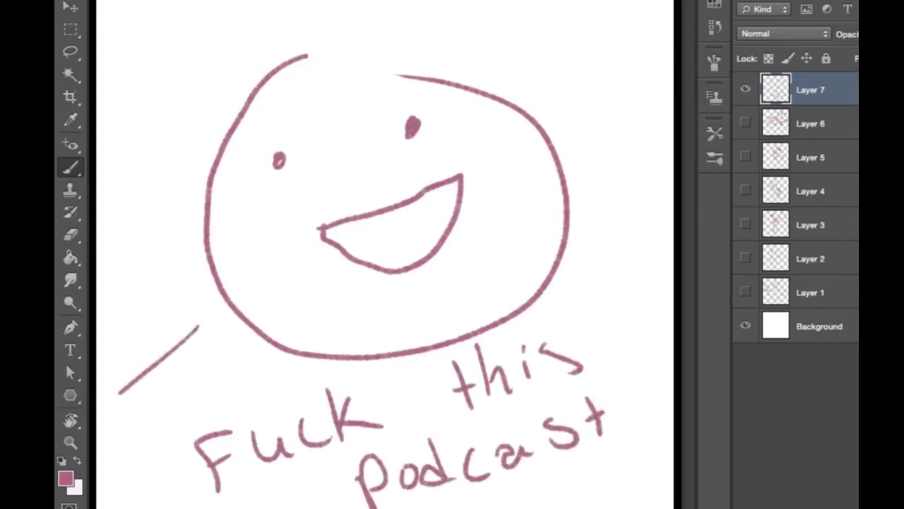
pyautogui.moveTo(174, 245); pyautogui.dragTo(97, 260)
pyautogui.moveTo(181, 105); pyautogui.dragTo(97, 82)
pyautogui.moveTo(275, 33); pyautogui.dragTo(270, 1)
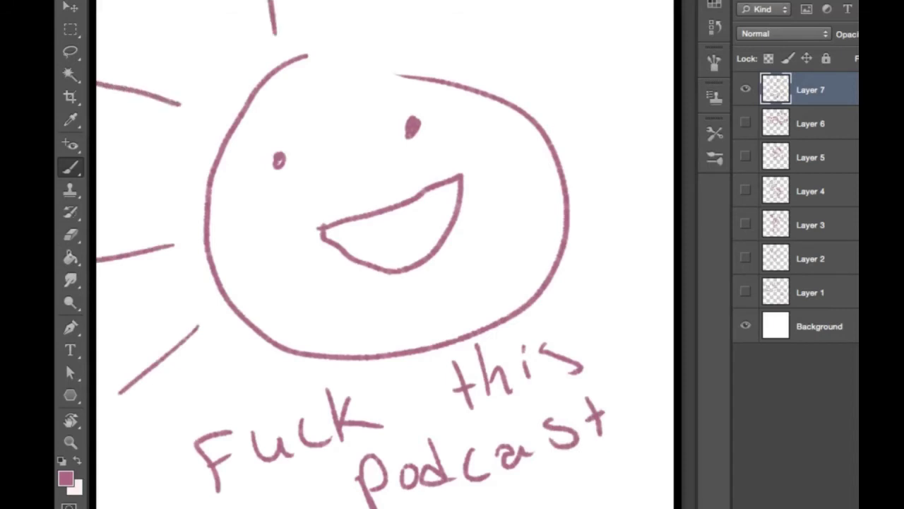
pyautogui.moveTo(498, 47); pyautogui.dragTo(542, 6)
pyautogui.moveTo(571, 73); pyautogui.dragTo(673, 48)
pyautogui.moveTo(614, 145); pyautogui.dragTo(674, 146)
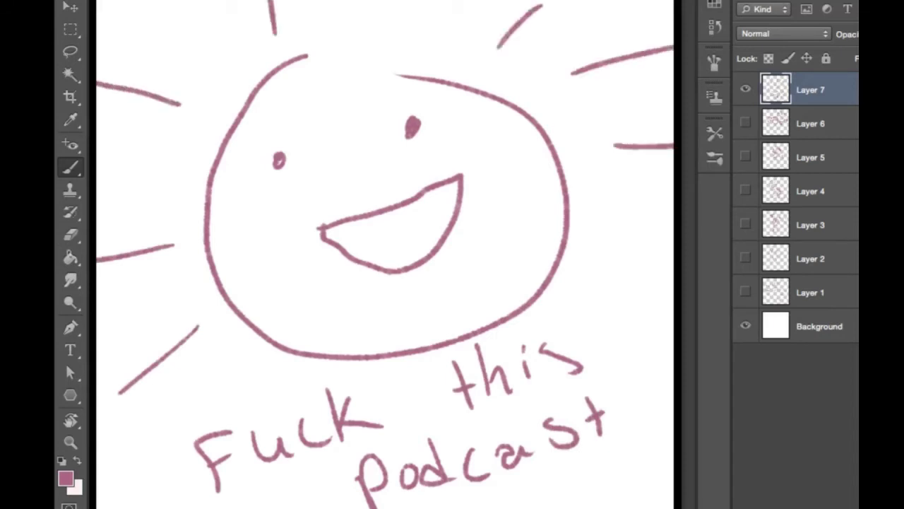
pyautogui.moveTo(597, 271); pyautogui.dragTo(640, 271)
pyautogui.moveTo(631, 472); pyautogui.dragTo(673, 499)
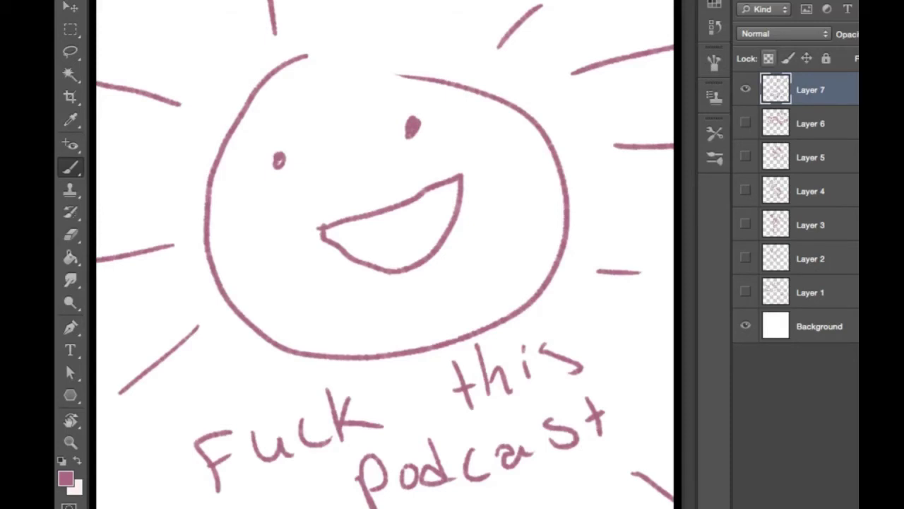
# Hide the smiling sun layer and, on a new layer, draw a wavy ghost-like figure with filled eyes and mouth
pyautogui.click(745, 89)
pyautogui.hotkey('ctrl', 'shift', 'alt', 'n')
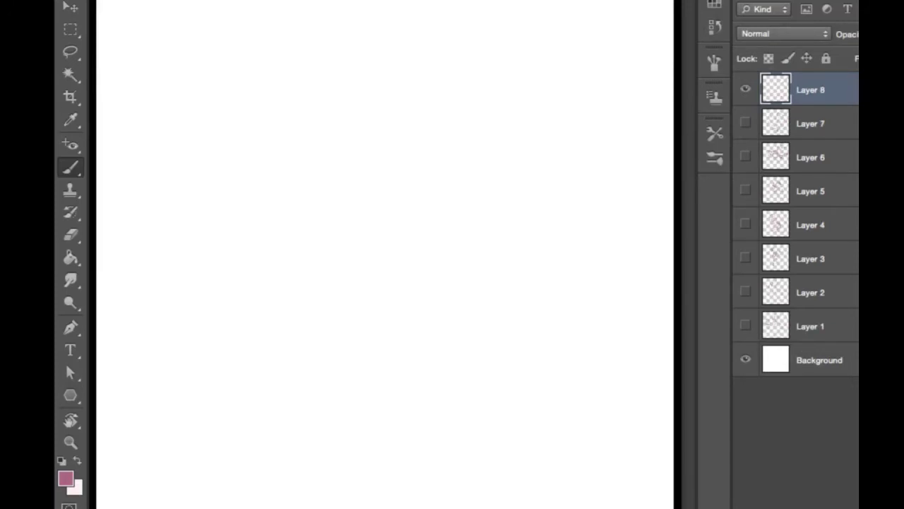
pyautogui.moveTo(221, 171)
pyautogui.mouseDown()
pyautogui.moveTo(228, 142)
pyautogui.moveTo(305, 105)
pyautogui.moveTo(390, 178)
pyautogui.moveTo(381, 275)
pyautogui.moveTo(399, 362)
pyautogui.mouseUp()
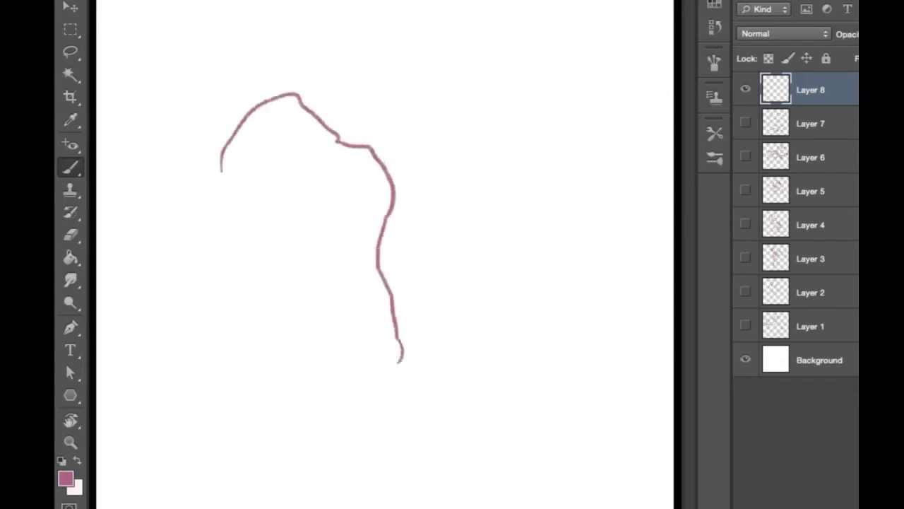
pyautogui.moveTo(215, 167)
pyautogui.mouseDown()
pyautogui.moveTo(226, 244)
pyautogui.moveTo(208, 315)
pyautogui.moveTo(217, 373)
pyautogui.mouseUp()
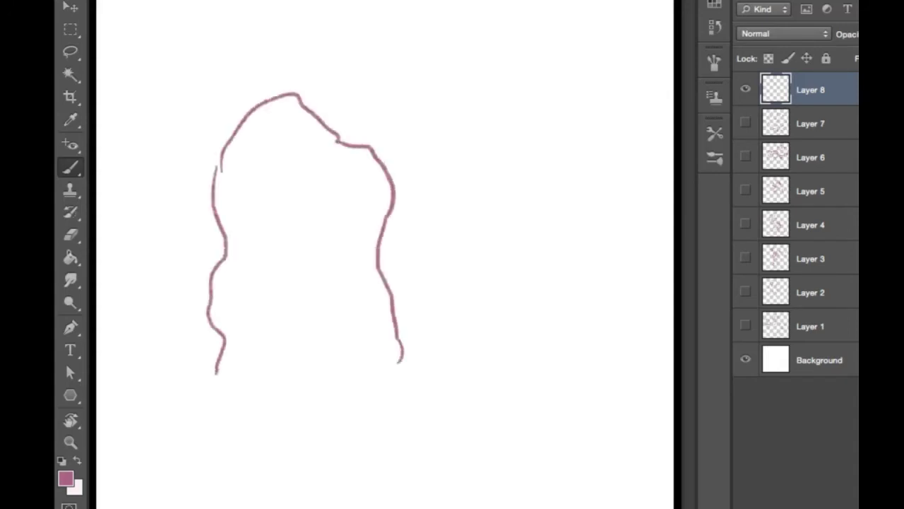
pyautogui.moveTo(269, 167); pyautogui.dragTo(269, 186)
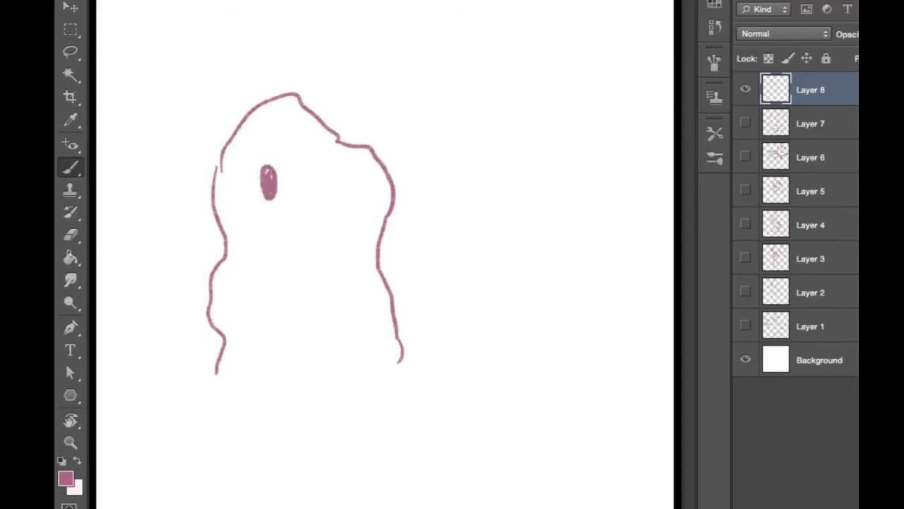
pyautogui.moveTo(331, 170); pyautogui.dragTo(331, 195)
pyautogui.moveTo(293, 229)
pyautogui.mouseDown()
pyautogui.moveTo(306, 244)
pyautogui.moveTo(302, 222)
pyautogui.moveTo(293, 252)
pyautogui.moveTo(311, 242)
pyautogui.mouseUp()
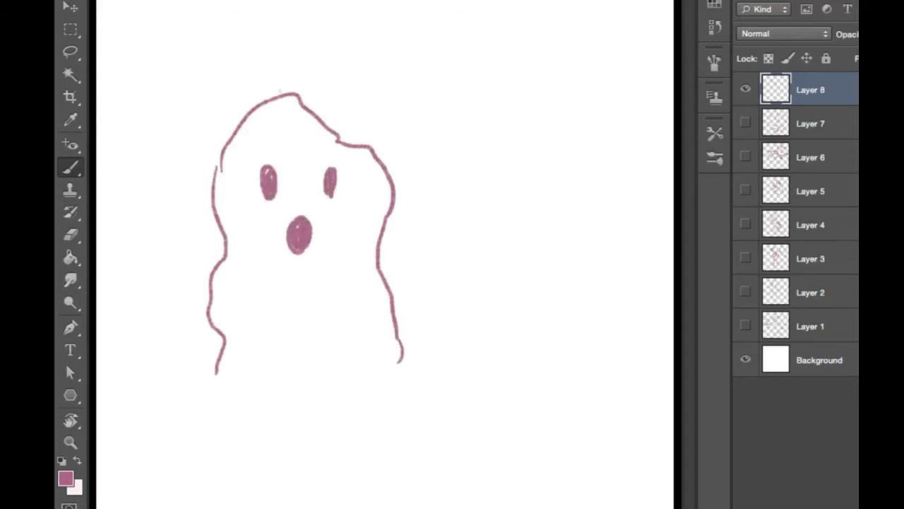
# Draw a short fringe and loose hair strands down the left side of the ghost's head
pyautogui.moveTo(278, 95)
pyautogui.mouseDown()
pyautogui.moveTo(271, 133)
pyautogui.moveTo(311, 150)
pyautogui.mouseUp()
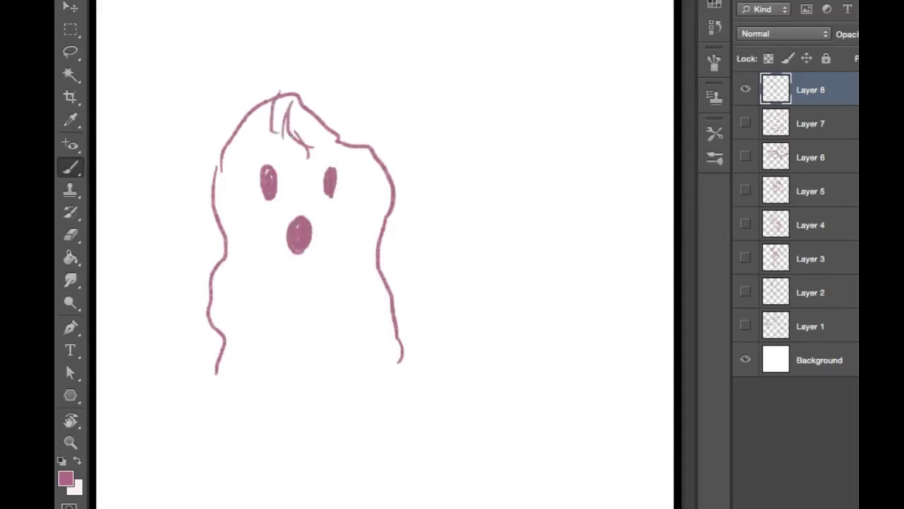
pyautogui.moveTo(212, 167); pyautogui.dragTo(223, 247)
pyautogui.moveTo(238, 157); pyautogui.dragTo(227, 214)
pyautogui.moveTo(258, 133); pyautogui.dragTo(243, 161)
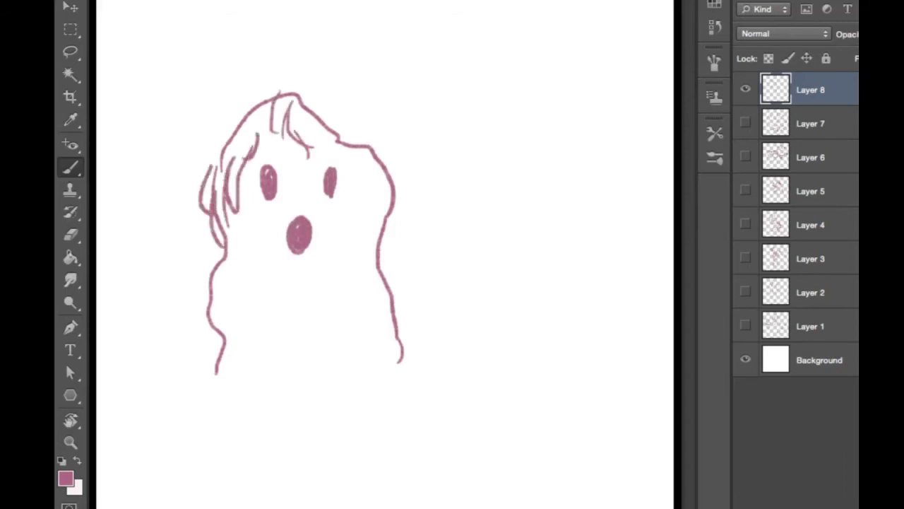
pyautogui.moveTo(266, 96); pyautogui.dragTo(211, 162)
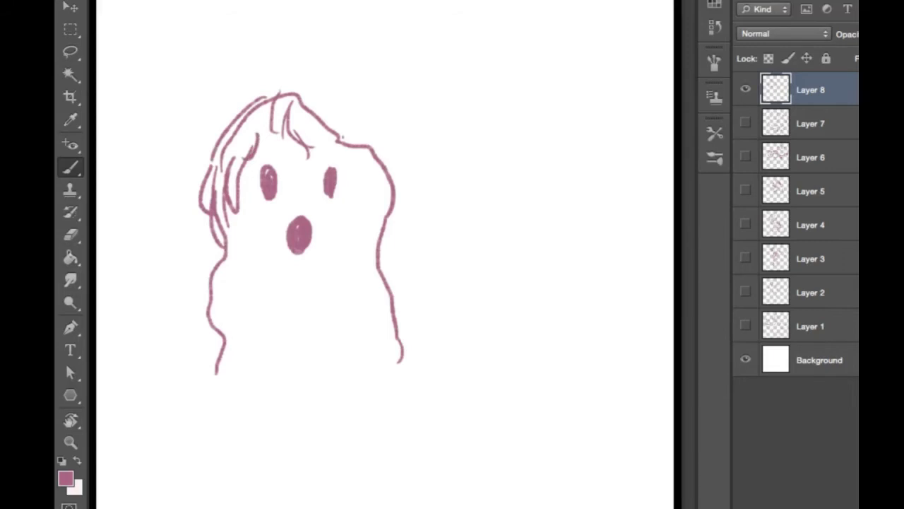
# Draw hair locks down the right side of the ghost's head, with light loose strands above them
pyautogui.moveTo(318, 99)
pyautogui.mouseDown()
pyautogui.moveTo(388, 168)
pyautogui.moveTo(374, 190)
pyautogui.moveTo(392, 236)
pyautogui.mouseUp()
pyautogui.moveTo(387, 156); pyautogui.dragTo(405, 228)
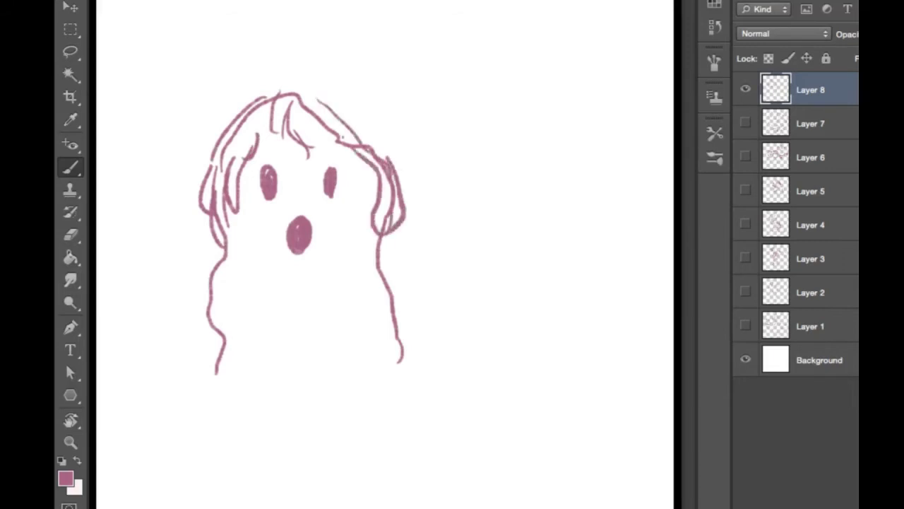
pyautogui.moveTo(358, 148); pyautogui.dragTo(362, 204)
pyautogui.moveTo(369, 181); pyautogui.dragTo(372, 206)
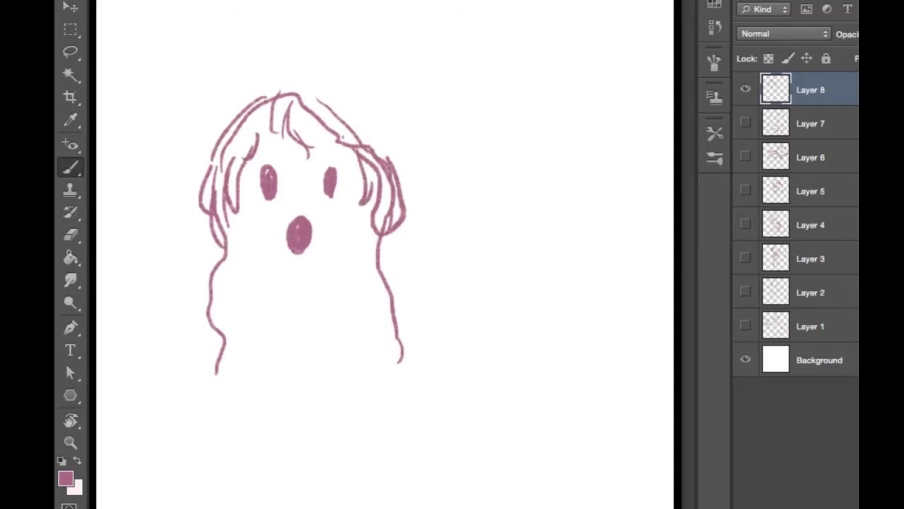
pyautogui.moveTo(320, 97); pyautogui.dragTo(329, 98)
pyautogui.moveTo(338, 103); pyautogui.dragTo(390, 151)
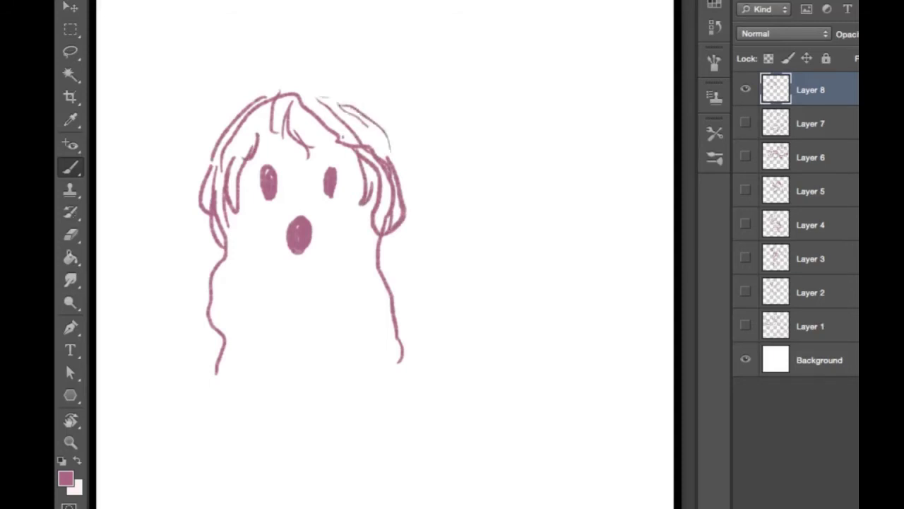
# Draw a second ghost's rounded head to the right of the first, with filled oval eyes and an open mouth
pyautogui.moveTo(545, 30)
pyautogui.mouseDown()
pyautogui.moveTo(484, 99)
pyautogui.moveTo(483, 139)
pyautogui.moveTo(517, 176)
pyautogui.mouseUp()
pyautogui.moveTo(514, 55)
pyautogui.mouseDown()
pyautogui.moveTo(617, 70)
pyautogui.moveTo(638, 156)
pyautogui.moveTo(613, 205)
pyautogui.mouseUp()
pyautogui.moveTo(553, 128); pyautogui.dragTo(555, 147)
pyautogui.moveTo(531, 82)
pyautogui.mouseDown()
pyautogui.moveTo(532, 106)
pyautogui.moveTo(534, 92)
pyautogui.moveTo(586, 111)
pyautogui.moveTo(584, 91)
pyautogui.mouseUp()
# Draw a fringe and long hair framing both sides of the second ghost's head
pyautogui.moveTo(538, 37)
pyautogui.mouseDown()
pyautogui.moveTo(495, 101)
pyautogui.moveTo(456, 111)
pyautogui.moveTo(467, 189)
pyautogui.mouseUp()
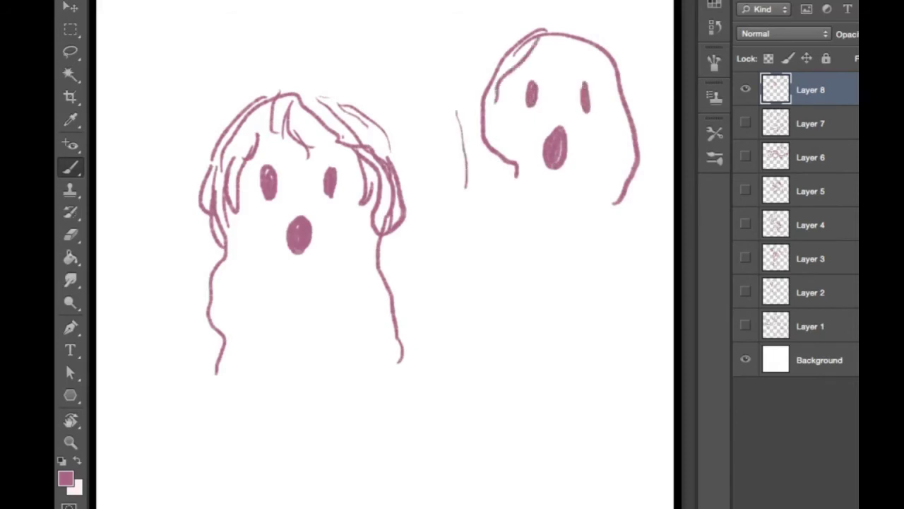
pyautogui.moveTo(481, 128)
pyautogui.mouseDown()
pyautogui.moveTo(465, 195)
pyautogui.moveTo(485, 171)
pyautogui.mouseUp()
pyautogui.moveTo(506, 212); pyautogui.dragTo(476, 145)
pyautogui.moveTo(487, 68); pyautogui.dragTo(476, 157)
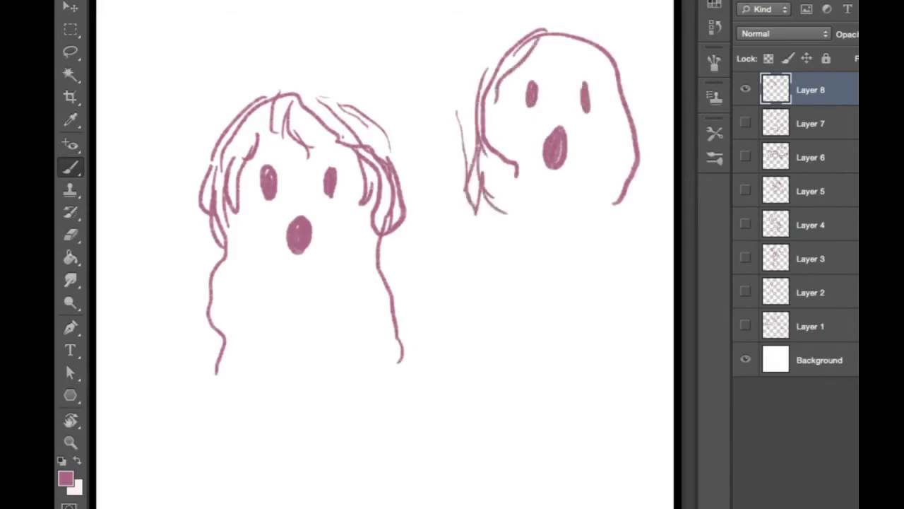
pyautogui.moveTo(500, 99); pyautogui.dragTo(503, 191)
pyautogui.moveTo(550, 37); pyautogui.dragTo(569, 72)
pyautogui.moveTo(565, 47)
pyautogui.mouseDown()
pyautogui.moveTo(629, 206)
pyautogui.moveTo(642, 127)
pyautogui.mouseUp()
pyautogui.moveTo(644, 171); pyautogui.dragTo(635, 186)
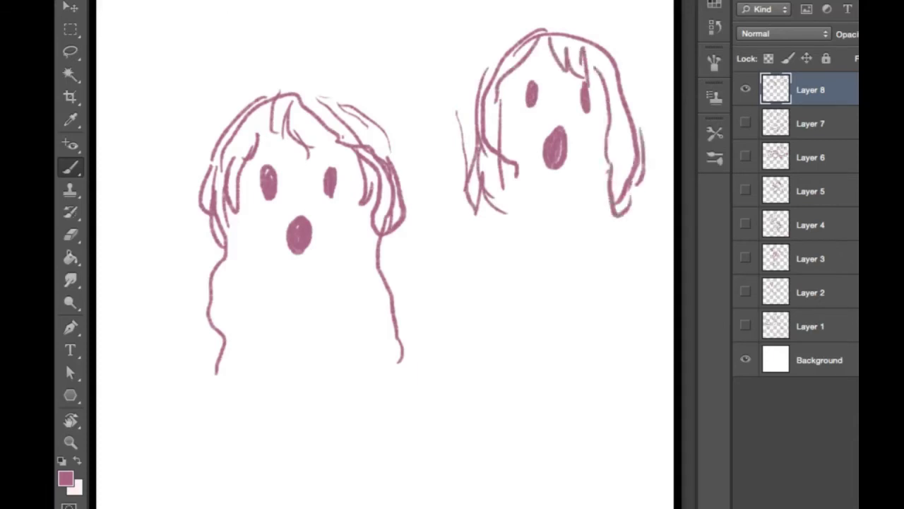
pyautogui.moveTo(558, 31)
pyautogui.mouseDown()
pyautogui.moveTo(615, 56)
pyautogui.moveTo(643, 136)
pyautogui.mouseUp()
# Draw the second ghost's body with a scalloped hem and add a matching wavy hem to the first ghost
pyautogui.moveTo(480, 207)
pyautogui.mouseDown()
pyautogui.moveTo(485, 274)
pyautogui.moveTo(469, 356)
pyautogui.moveTo(506, 345)
pyautogui.mouseUp()
pyautogui.moveTo(627, 211)
pyautogui.mouseDown()
pyautogui.moveTo(646, 272)
pyautogui.moveTo(626, 362)
pyautogui.moveTo(509, 344)
pyautogui.mouseUp()
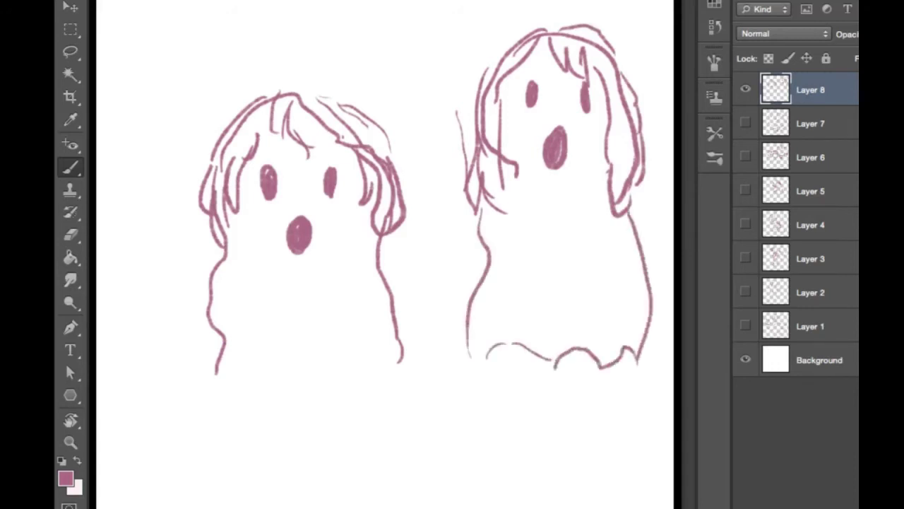
pyautogui.moveTo(215, 369)
pyautogui.mouseDown()
pyautogui.moveTo(215, 408)
pyautogui.moveTo(272, 417)
pyautogui.moveTo(321, 415)
pyautogui.moveTo(393, 377)
pyautogui.mouseUp()
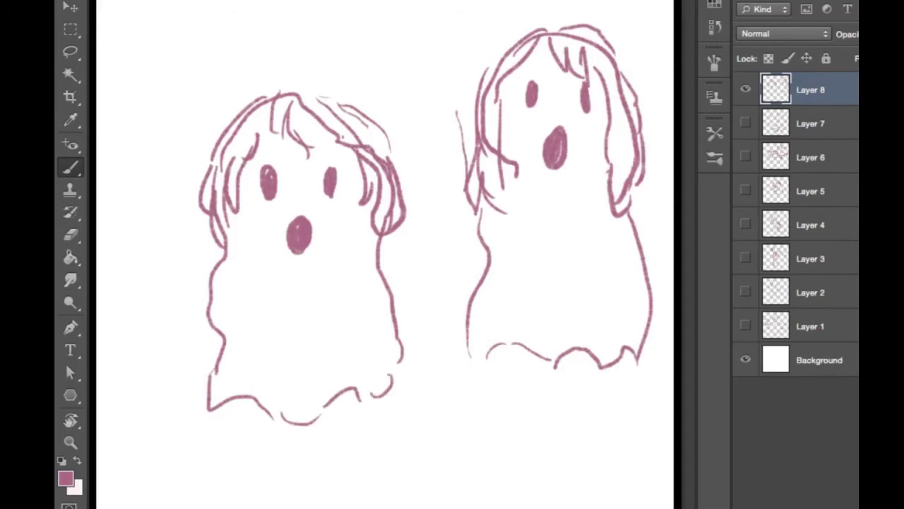
# Draw a third ghost's head behind and between the other two, with filled oval eyes and an open mouth
pyautogui.moveTo(328, 88)
pyautogui.mouseDown()
pyautogui.moveTo(324, 76)
pyautogui.moveTo(364, 32)
pyautogui.moveTo(427, 9)
pyautogui.moveTo(480, 55)
pyautogui.moveTo(483, 74)
pyautogui.mouseUp()
pyautogui.moveTo(418, 137)
pyautogui.mouseDown()
pyautogui.moveTo(416, 169)
pyautogui.moveTo(428, 126)
pyautogui.moveTo(430, 150)
pyautogui.mouseUp()
pyautogui.moveTo(416, 120); pyautogui.dragTo(424, 151)
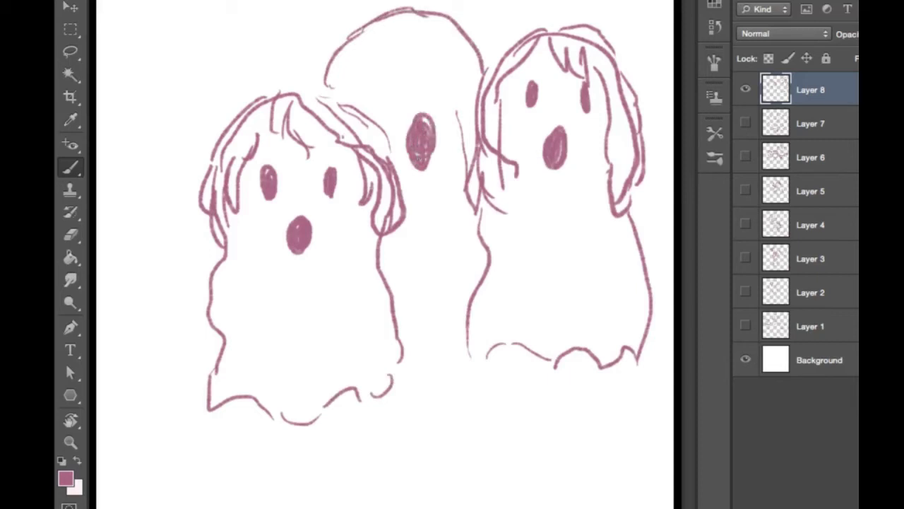
pyautogui.moveTo(374, 65); pyautogui.dragTo(378, 83)
pyautogui.moveTo(446, 77)
pyautogui.mouseDown()
pyautogui.moveTo(458, 82)
pyautogui.moveTo(455, 96)
pyautogui.moveTo(445, 94)
pyautogui.mouseUp()
# Draw a fringe, side hair strands and an outer hair contour on the middle ghost's head
pyautogui.moveTo(404, 6)
pyautogui.mouseDown()
pyautogui.moveTo(403, 56)
pyautogui.moveTo(422, 59)
pyautogui.mouseUp()
pyautogui.moveTo(426, 19)
pyautogui.mouseDown()
pyautogui.moveTo(445, 56)
pyautogui.moveTo(458, 58)
pyautogui.mouseUp()
pyautogui.moveTo(379, 31)
pyautogui.mouseDown()
pyautogui.moveTo(389, 34)
pyautogui.moveTo(357, 82)
pyautogui.mouseUp()
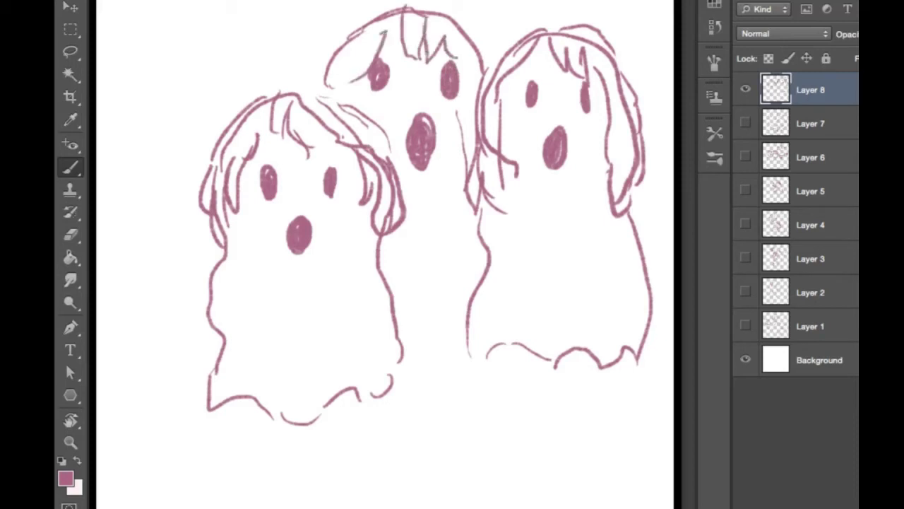
pyautogui.moveTo(339, 32); pyautogui.dragTo(323, 98)
pyautogui.moveTo(346, 67)
pyautogui.mouseDown()
pyautogui.moveTo(332, 102)
pyautogui.moveTo(346, 106)
pyautogui.mouseUp()
pyautogui.moveTo(360, 68)
pyautogui.mouseDown()
pyautogui.moveTo(356, 115)
pyautogui.moveTo(342, 97)
pyautogui.mouseUp()
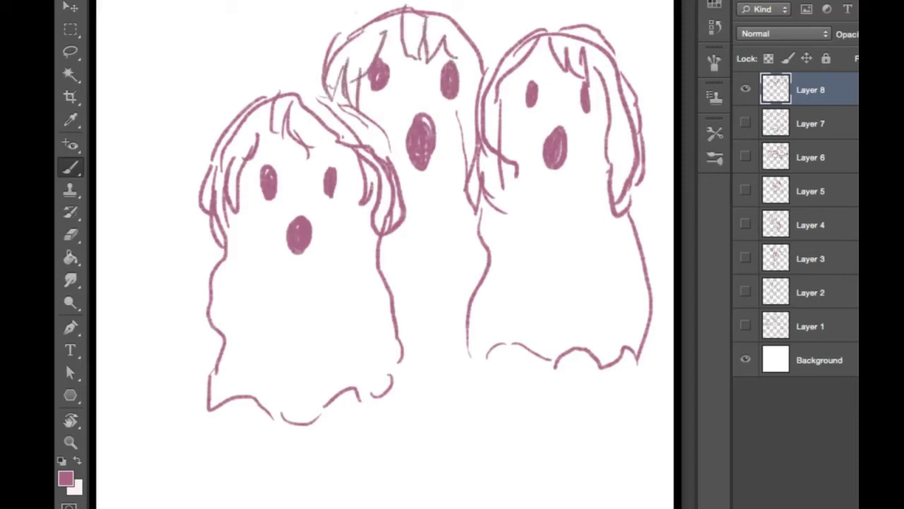
pyautogui.moveTo(357, 12); pyautogui.dragTo(387, 7)
pyautogui.moveTo(453, 10); pyautogui.dragTo(481, 51)
# Add the middle ghost's wavy hem and short body strokes, and move the whole drawing down and to the left
pyautogui.moveTo(316, 121); pyautogui.dragTo(318, 143)
pyautogui.moveTo(332, 258)
pyautogui.mouseDown()
pyautogui.moveTo(326, 305)
pyautogui.moveTo(339, 317)
pyautogui.moveTo(380, 313)
pyautogui.moveTo(429, 325)
pyautogui.moveTo(504, 303)
pyautogui.mouseUp()
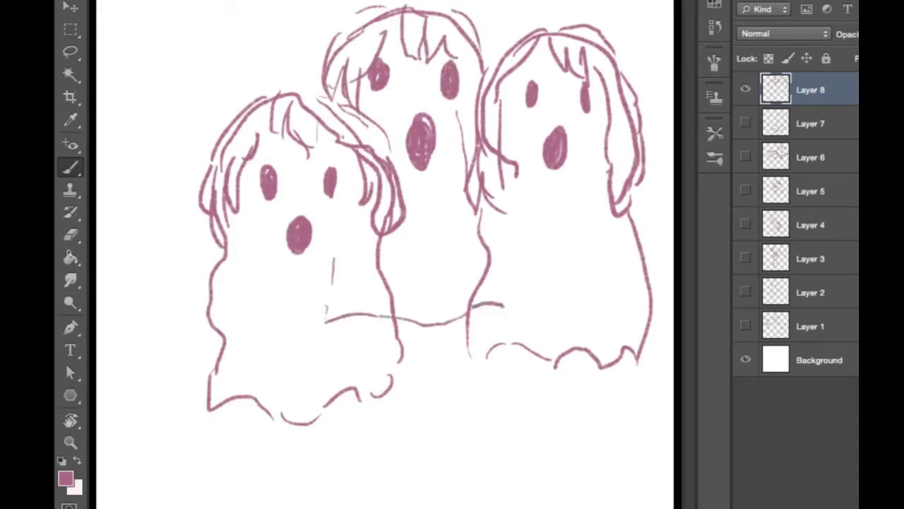
pyautogui.moveTo(500, 235); pyautogui.dragTo(500, 277)
pyautogui.moveTo(505, 236); pyautogui.dragTo(506, 282)
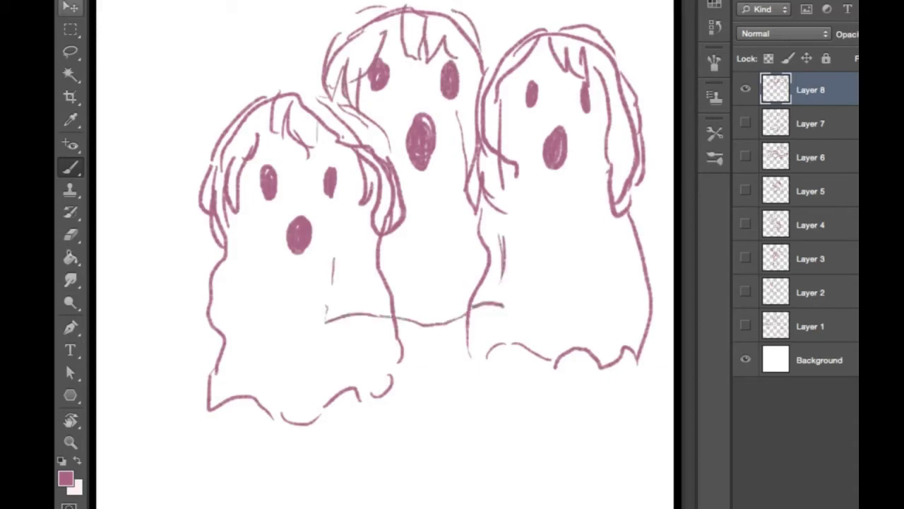
pyautogui.moveTo(424, 212); pyautogui.dragTo(383, 296)
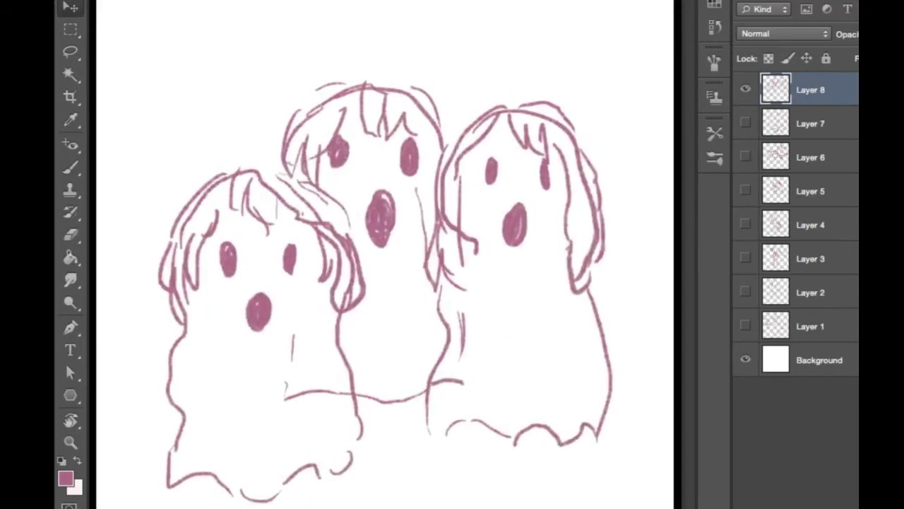
# Handwrite "mmMMmm bopppppp" in an arc above the three ghosts
pyautogui.press('b')
pyautogui.moveTo(155, 113)
pyautogui.mouseDown()
pyautogui.moveTo(161, 92)
pyautogui.moveTo(177, 106)
pyautogui.moveTo(197, 74)
pyautogui.moveTo(200, 89)
pyautogui.mouseUp()
pyautogui.moveTo(214, 84)
pyautogui.mouseDown()
pyautogui.moveTo(220, 47)
pyautogui.moveTo(232, 86)
pyautogui.moveTo(258, 50)
pyautogui.moveTo(267, 79)
pyautogui.moveTo(266, 64)
pyautogui.moveTo(281, 79)
pyautogui.moveTo(314, 57)
pyautogui.moveTo(364, 61)
pyautogui.mouseUp()
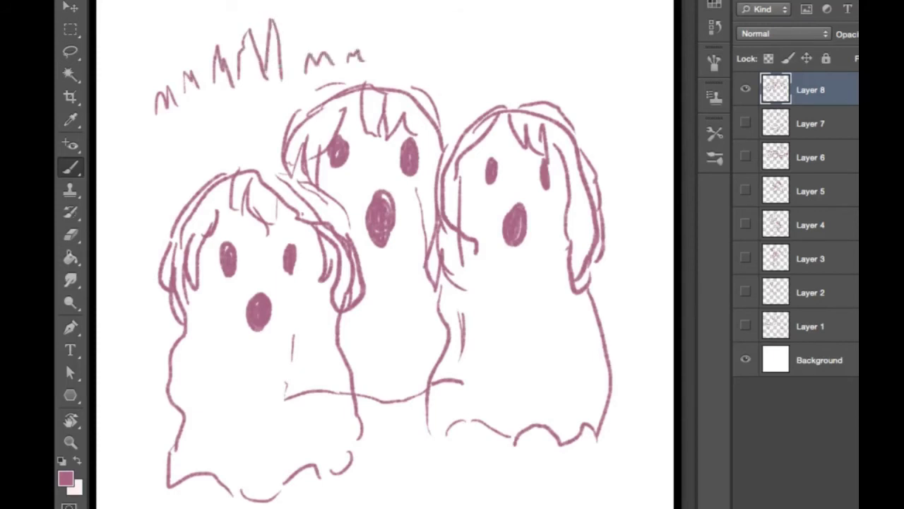
pyautogui.moveTo(389, 17)
pyautogui.mouseDown()
pyautogui.moveTo(393, 61)
pyautogui.moveTo(423, 45)
pyautogui.moveTo(444, 82)
pyautogui.mouseUp()
pyautogui.moveTo(441, 31)
pyautogui.mouseDown()
pyautogui.moveTo(442, 51)
pyautogui.moveTo(465, 79)
pyautogui.mouseUp()
pyautogui.moveTo(465, 35); pyautogui.dragTo(480, 82)
pyautogui.moveTo(480, 37)
pyautogui.mouseDown()
pyautogui.moveTo(482, 57)
pyautogui.moveTo(505, 83)
pyautogui.moveTo(522, 55)
pyautogui.moveTo(535, 95)
pyautogui.mouseUp()
pyautogui.moveTo(536, 68)
pyautogui.mouseDown()
pyautogui.moveTo(555, 64)
pyautogui.moveTo(552, 76)
pyautogui.mouseUp()
pyautogui.moveTo(571, 73)
pyautogui.mouseDown()
pyautogui.moveTo(574, 99)
pyautogui.moveTo(592, 74)
pyautogui.mouseUp()
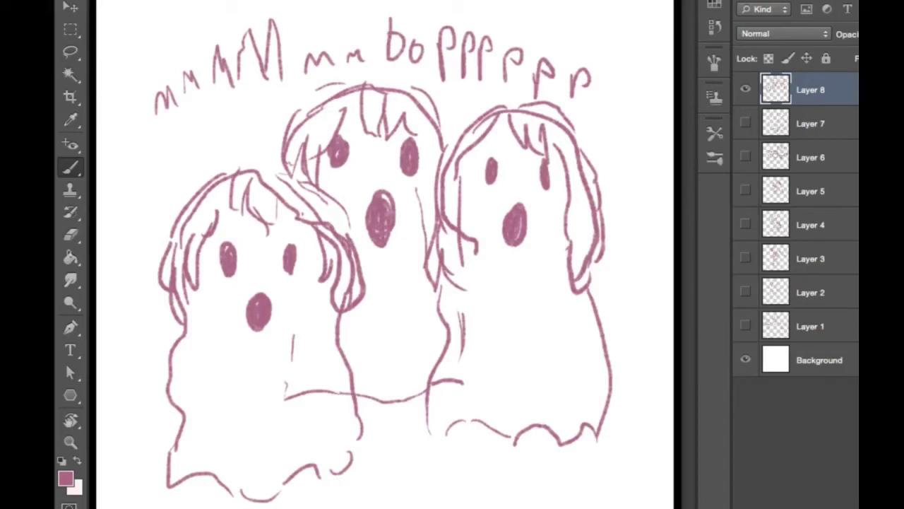
# Lasso the run of p letters at the end of the caption, delete it and clear the selection
pyautogui.press('l')
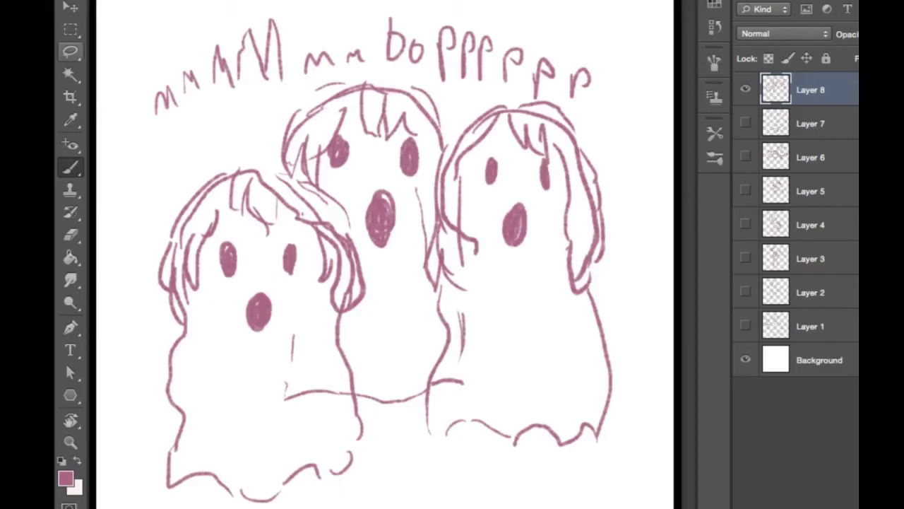
pyautogui.moveTo(445, 2)
pyautogui.mouseDown()
pyautogui.moveTo(425, 62)
pyautogui.moveTo(443, 93)
pyautogui.moveTo(630, 94)
pyautogui.moveTo(480, 4)
pyautogui.mouseUp()
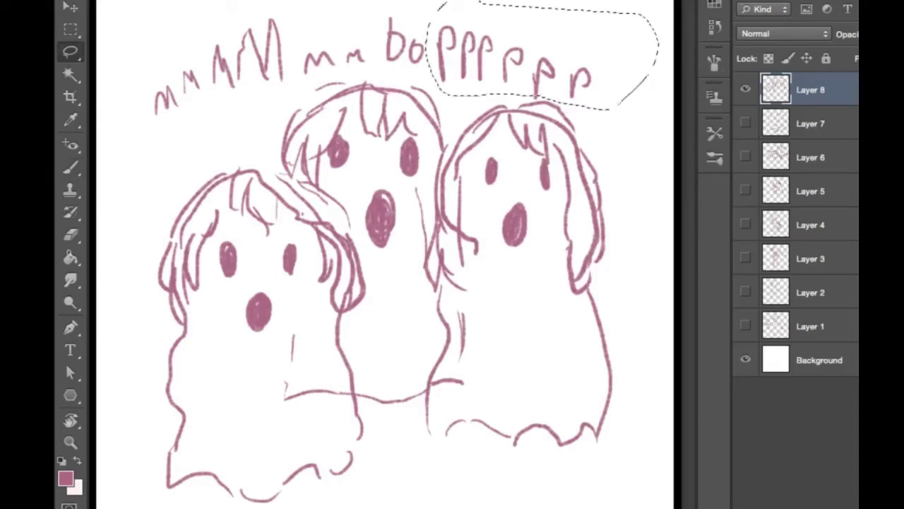
pyautogui.press('Delete')
pyautogui.hotkey('ctrl', 'd')
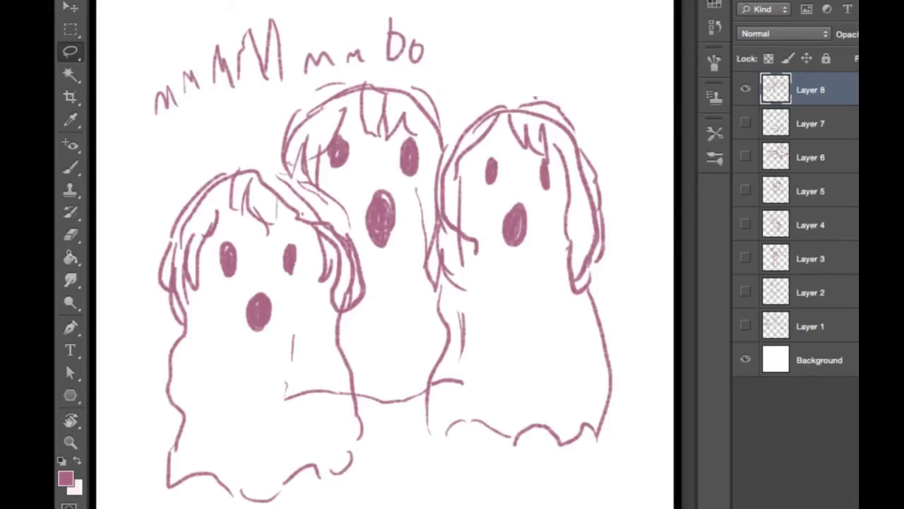
# Brush a row of seven more o's and a single final p after "bo" in the caption
pyautogui.press('b')
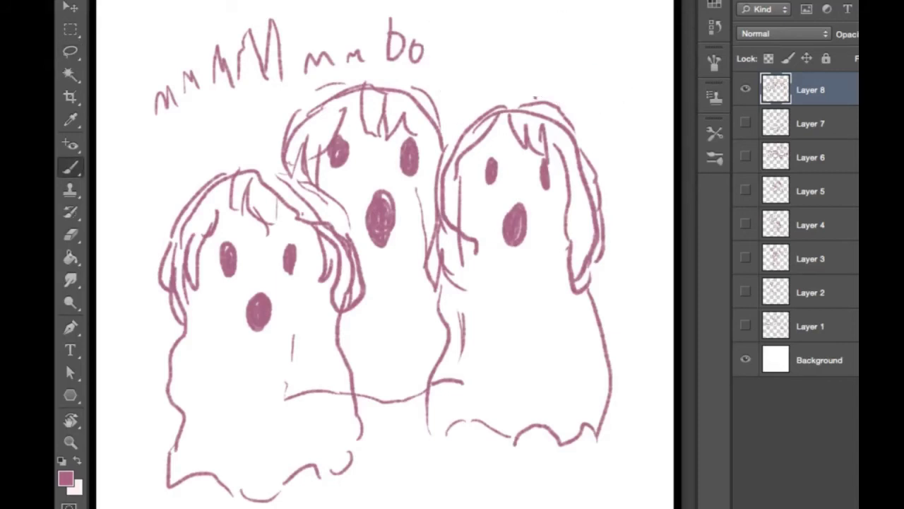
pyautogui.moveTo(437, 56)
pyautogui.mouseDown()
pyautogui.moveTo(459, 59)
pyautogui.moveTo(482, 89)
pyautogui.moveTo(488, 75)
pyautogui.moveTo(522, 67)
pyautogui.moveTo(573, 74)
pyautogui.moveTo(603, 96)
pyautogui.moveTo(609, 85)
pyautogui.moveTo(622, 138)
pyautogui.mouseUp()
pyautogui.moveTo(622, 106)
pyautogui.mouseDown()
pyautogui.moveTo(633, 93)
pyautogui.moveTo(636, 107)
pyautogui.moveTo(617, 111)
pyautogui.mouseUp()
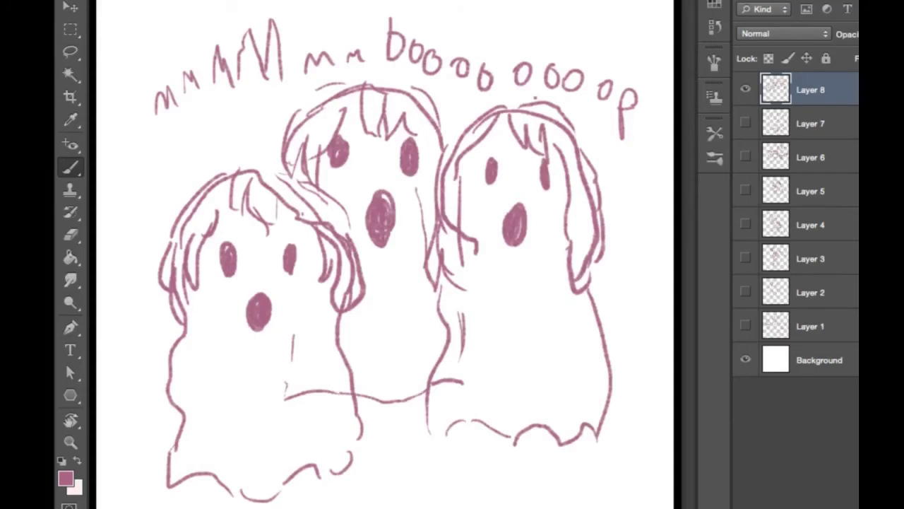
# Hide the ghosts' layer and, on a new layer, draw an oval head with dot eyes and a frown
pyautogui.click(745, 89)
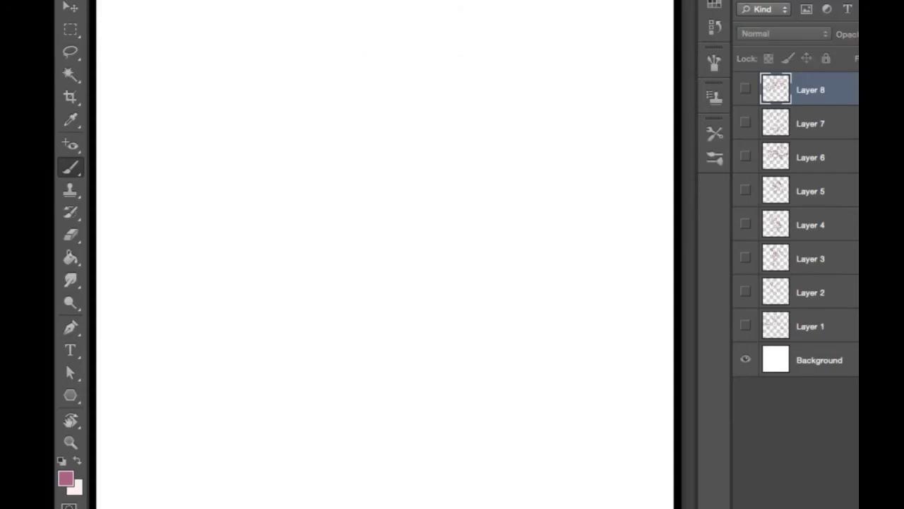
pyautogui.hotkey('ctrl', 'alt', 'shift', 'n')
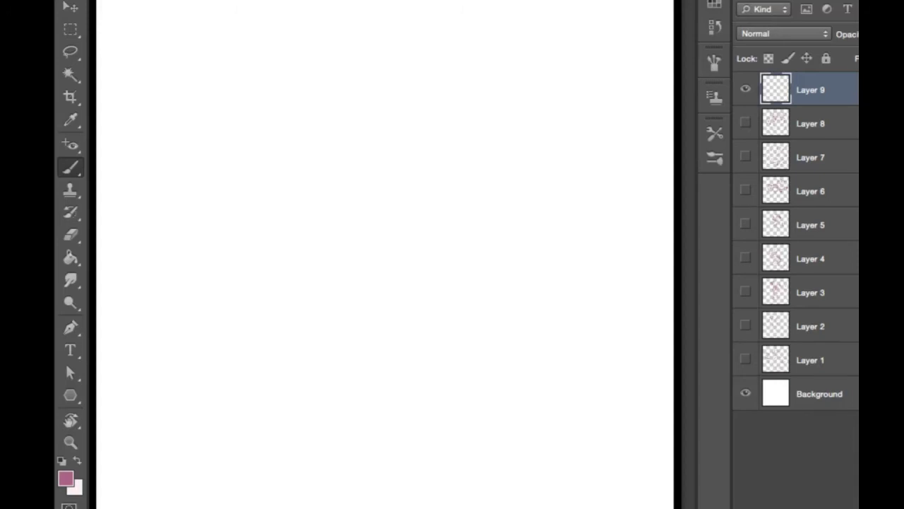
pyautogui.moveTo(337, 169); pyautogui.dragTo(372, 174)
pyautogui.moveTo(410, 47)
pyautogui.mouseDown()
pyautogui.moveTo(382, 76)
pyautogui.moveTo(377, 118)
pyautogui.moveTo(396, 151)
pyautogui.mouseUp()
pyautogui.moveTo(384, 60)
pyautogui.mouseDown()
pyautogui.moveTo(427, 51)
pyautogui.moveTo(462, 75)
pyautogui.moveTo(478, 134)
pyautogui.mouseUp()
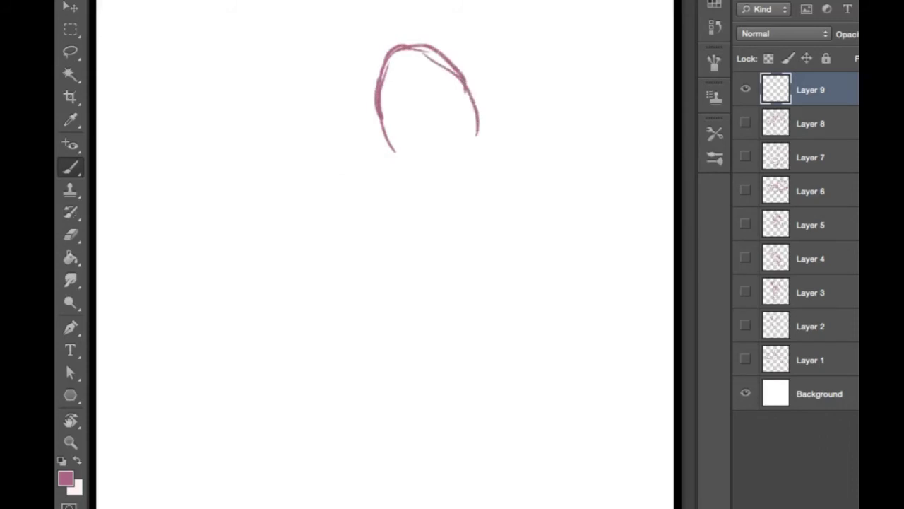
pyautogui.moveTo(402, 134); pyautogui.dragTo(446, 119)
pyautogui.moveTo(393, 95); pyautogui.dragTo(393, 103)
pyautogui.moveTo(435, 82); pyautogui.dragTo(436, 91)
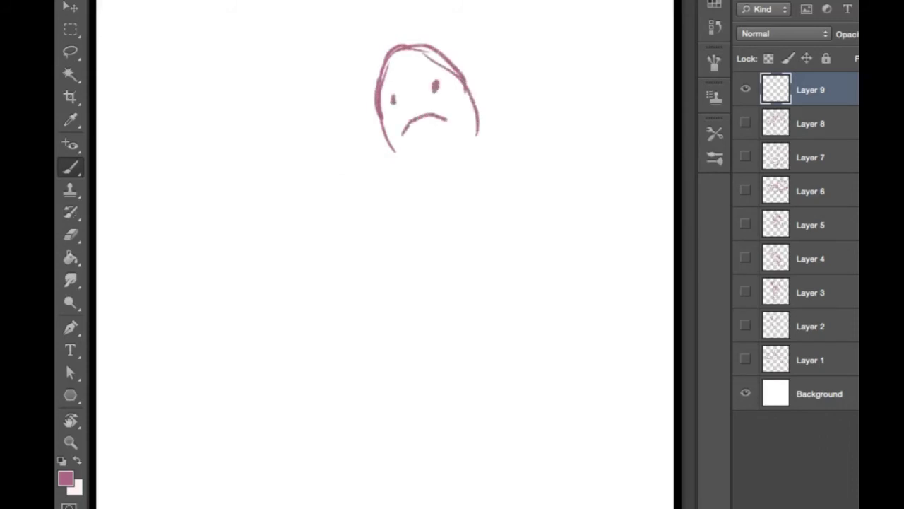
# Draw hair or beard strands below the frowning face and the sloping shoulder on the right
pyautogui.moveTo(386, 128)
pyautogui.mouseDown()
pyautogui.moveTo(393, 185)
pyautogui.moveTo(434, 226)
pyautogui.mouseUp()
pyautogui.moveTo(467, 181); pyautogui.dragTo(470, 215)
pyautogui.moveTo(482, 127); pyautogui.dragTo(485, 159)
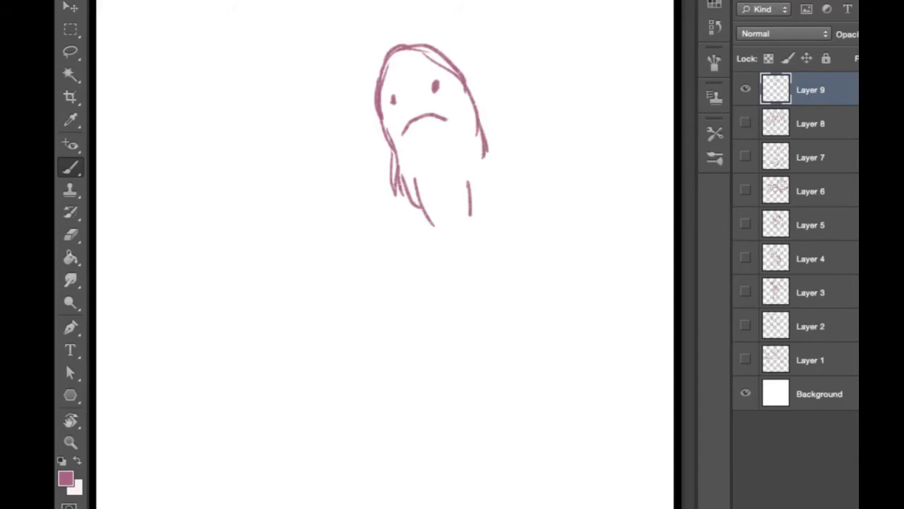
pyautogui.moveTo(480, 121)
pyautogui.mouseDown()
pyautogui.moveTo(494, 148)
pyautogui.moveTo(537, 168)
pyautogui.moveTo(558, 254)
pyautogui.mouseUp()
pyautogui.moveTo(551, 180); pyautogui.dragTo(574, 244)
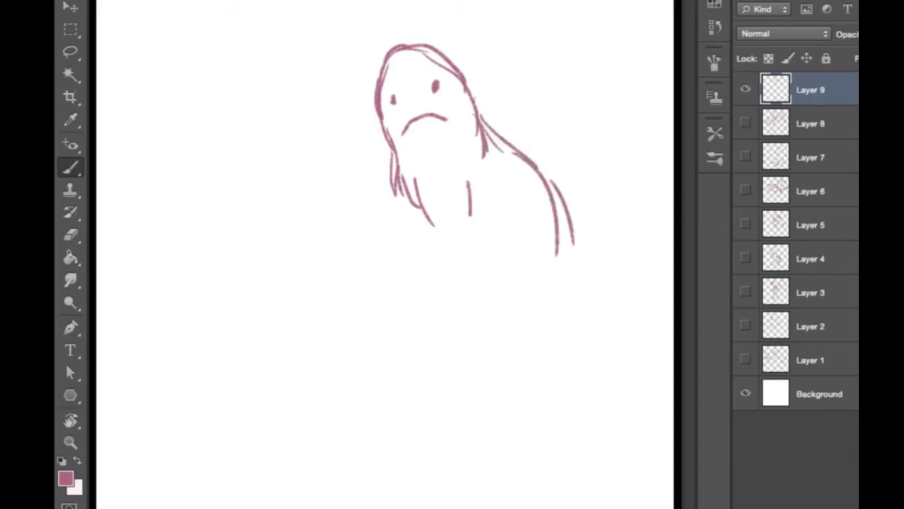
# Draw the figure's left contour from the shoulder down the torso and leg to an outstretched foot
pyautogui.moveTo(391, 160); pyautogui.dragTo(368, 260)
pyautogui.moveTo(371, 202); pyautogui.dragTo(408, 311)
pyautogui.moveTo(379, 240); pyautogui.dragTo(405, 399)
pyautogui.moveTo(411, 327); pyautogui.dragTo(408, 404)
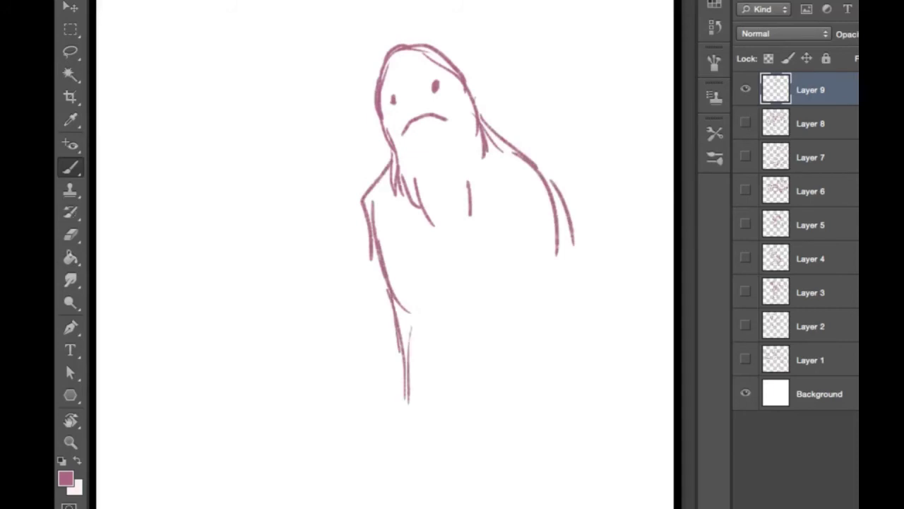
pyautogui.moveTo(408, 346)
pyautogui.mouseDown()
pyautogui.moveTo(414, 486)
pyautogui.moveTo(332, 503)
pyautogui.mouseUp()
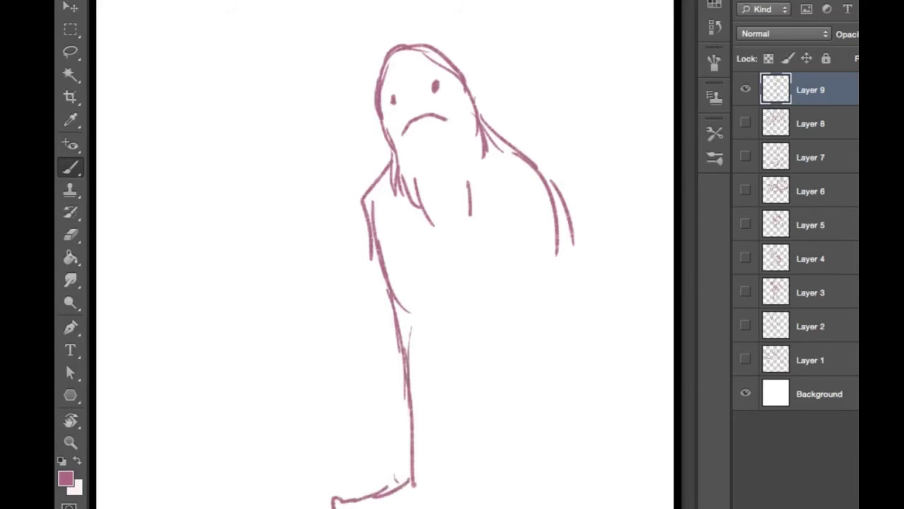
# Draw the inner contours of both legs and the thick curved crotch line joining them
pyautogui.moveTo(458, 508); pyautogui.dragTo(473, 411)
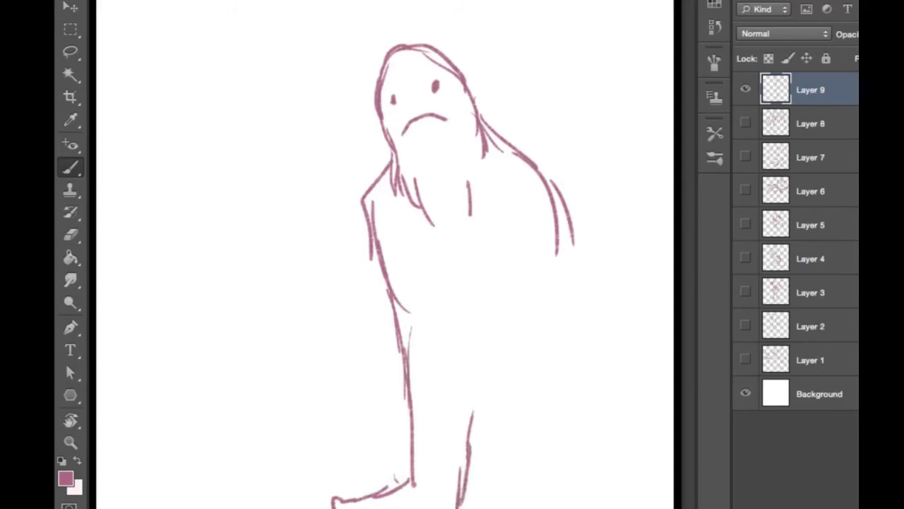
pyautogui.moveTo(452, 364)
pyautogui.mouseDown()
pyautogui.moveTo(461, 393)
pyautogui.moveTo(482, 385)
pyautogui.moveTo(506, 400)
pyautogui.moveTo(471, 407)
pyautogui.moveTo(466, 384)
pyautogui.moveTo(507, 395)
pyautogui.mouseUp()
pyautogui.moveTo(511, 382); pyautogui.dragTo(534, 500)
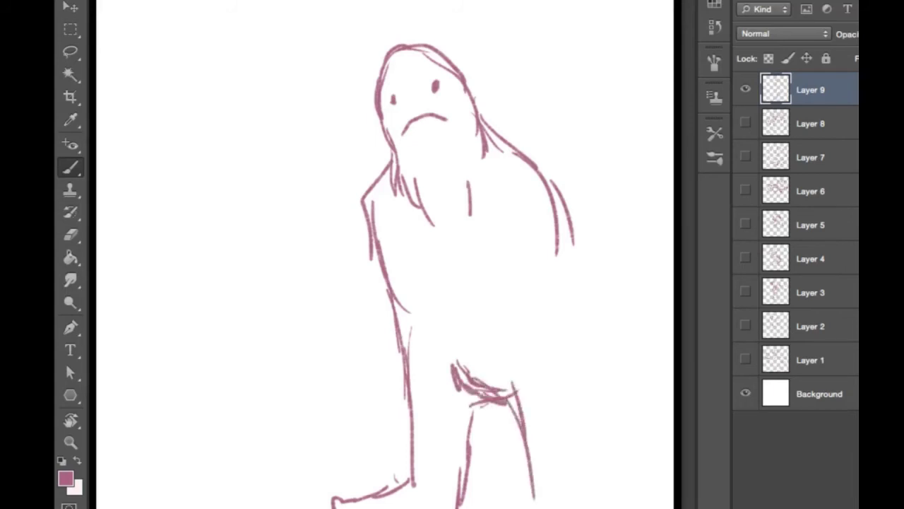
pyautogui.moveTo(521, 430); pyautogui.dragTo(530, 500)
# Draw the figure's long right contour from the shoulder down the outer leg and extend the lines toward the foot
pyautogui.moveTo(524, 412)
pyautogui.mouseDown()
pyautogui.moveTo(535, 508)
pyautogui.moveTo(555, 493)
pyautogui.moveTo(591, 382)
pyautogui.mouseUp()
pyautogui.moveTo(571, 508); pyautogui.dragTo(586, 321)
pyautogui.moveTo(584, 403); pyautogui.dragTo(582, 253)
pyautogui.moveTo(558, 208); pyautogui.dragTo(581, 353)
pyautogui.moveTo(584, 258); pyautogui.dragTo(574, 344)
pyautogui.moveTo(581, 346); pyautogui.dragTo(569, 419)
pyautogui.moveTo(523, 482); pyautogui.dragTo(520, 508)
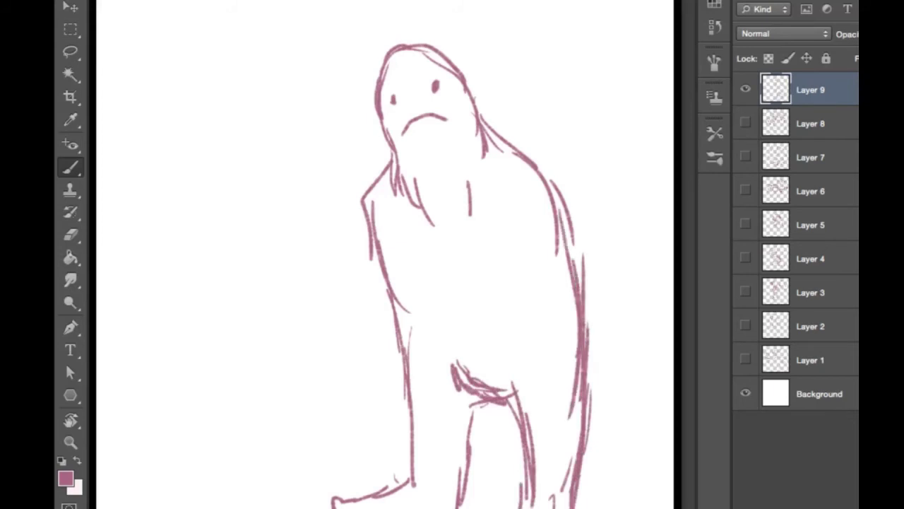
# Extend the outer leg contour on the right into a flared heel and clean up that leg's inner line and crotch joint
pyautogui.moveTo(578, 477); pyautogui.dragTo(584, 490)
pyautogui.moveTo(574, 458); pyautogui.dragTo(575, 469)
pyautogui.moveTo(579, 475); pyautogui.dragTo(601, 508)
pyautogui.moveTo(584, 455)
pyautogui.mouseDown()
pyautogui.moveTo(599, 507)
pyautogui.moveTo(610, 508)
pyautogui.mouseUp()
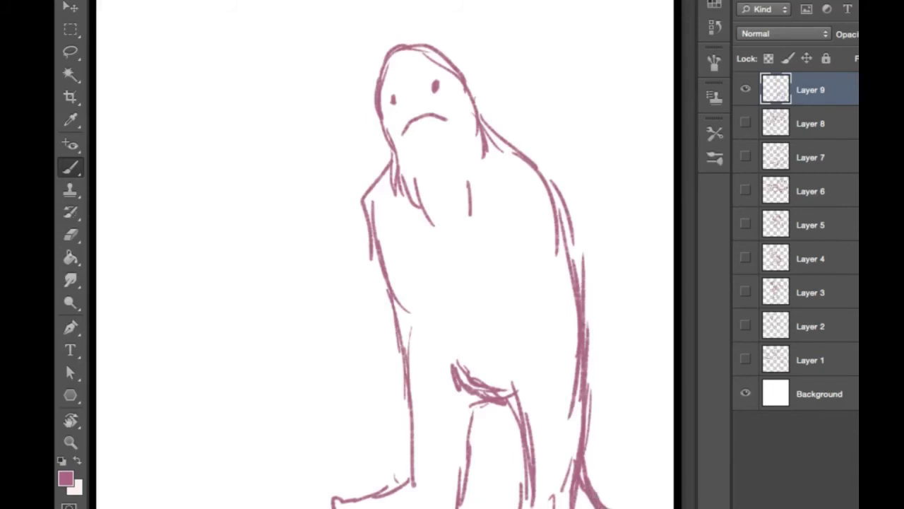
pyautogui.moveTo(572, 507)
pyautogui.mouseDown()
pyautogui.moveTo(565, 470)
pyautogui.moveTo(580, 445)
pyautogui.mouseUp()
pyautogui.moveTo(503, 388); pyautogui.dragTo(533, 461)
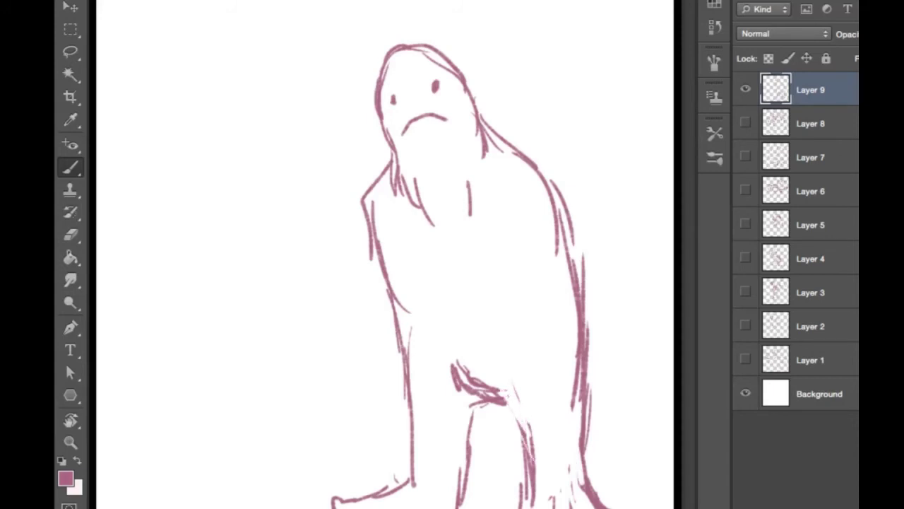
pyautogui.moveTo(496, 386); pyautogui.dragTo(529, 440)
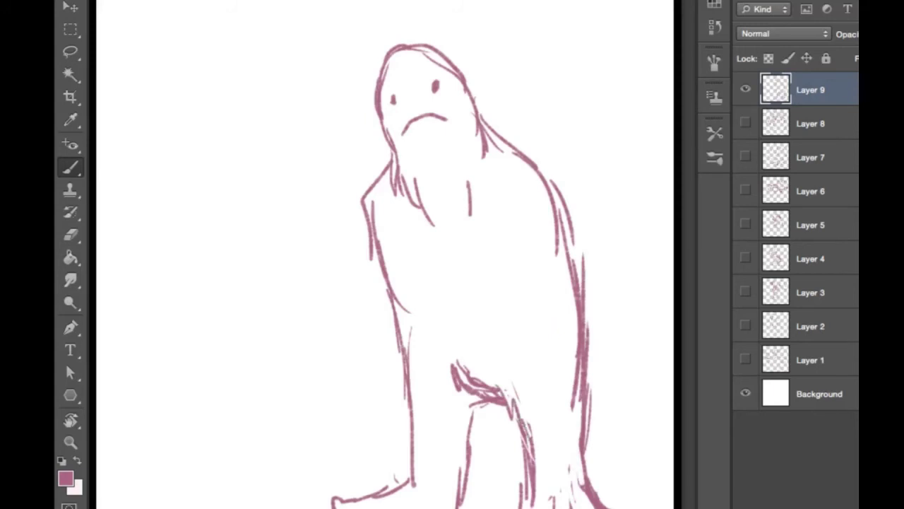
# Add jagged fur hems above both feet, a small nose, and two pointed fangs on the frowning mouth
pyautogui.moveTo(407, 466)
pyautogui.mouseDown()
pyautogui.moveTo(427, 500)
pyautogui.moveTo(441, 505)
pyautogui.moveTo(457, 496)
pyautogui.mouseUp()
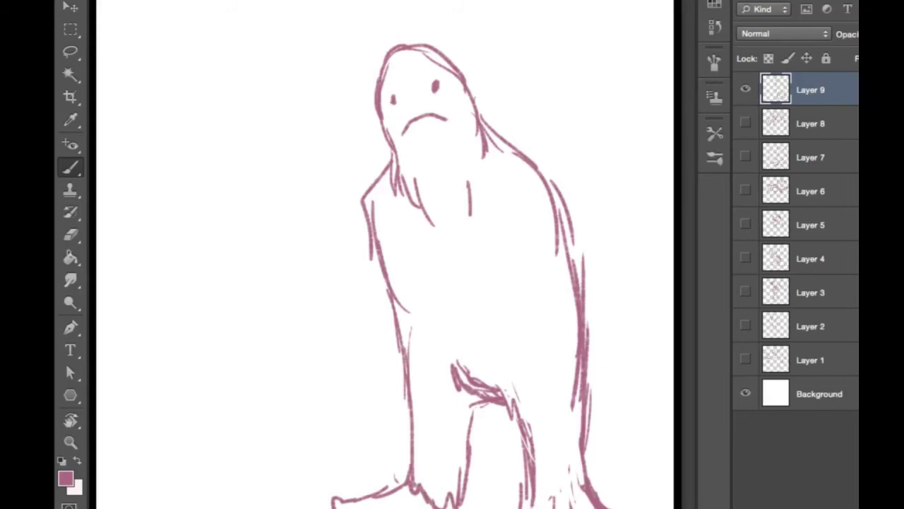
pyautogui.moveTo(406, 101); pyautogui.dragTo(401, 131)
pyautogui.moveTo(438, 103); pyautogui.dragTo(448, 119)
pyautogui.moveTo(528, 506); pyautogui.dragTo(593, 476)
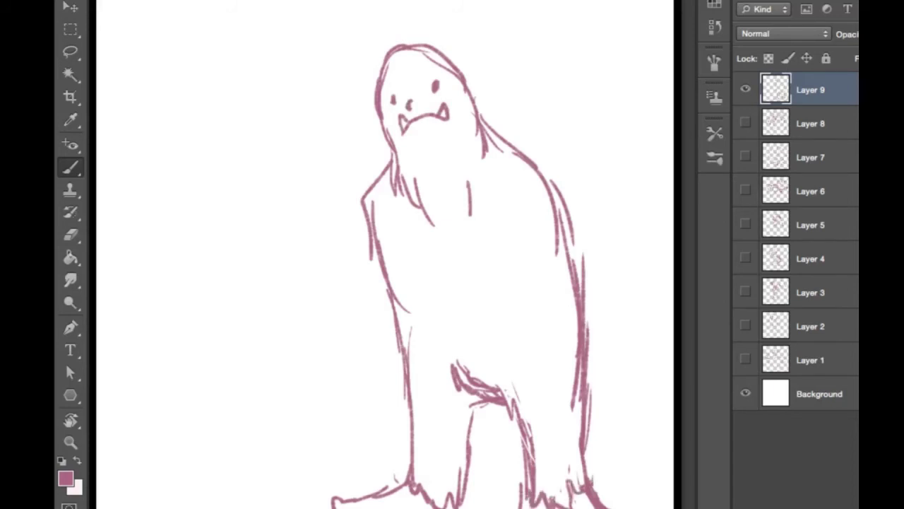
# Sketch a small round head with angry slanted eyes and a frowning mouth to the lower left of the creature
pyautogui.moveTo(175, 364); pyautogui.dragTo(185, 387)
pyautogui.moveTo(178, 349)
pyautogui.mouseDown()
pyautogui.moveTo(238, 383)
pyautogui.moveTo(198, 389)
pyautogui.moveTo(220, 385)
pyautogui.mouseUp()
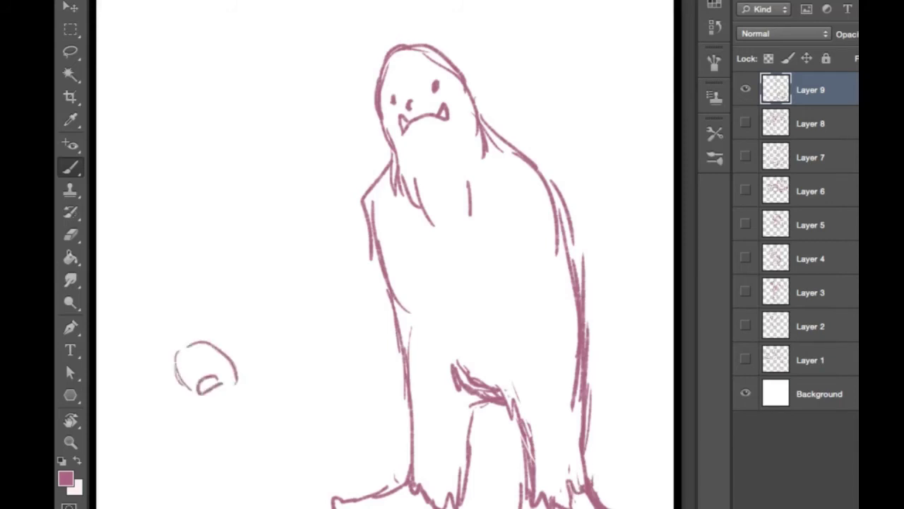
pyautogui.moveTo(184, 360)
pyautogui.mouseDown()
pyautogui.moveTo(213, 355)
pyautogui.moveTo(204, 372)
pyautogui.moveTo(205, 359)
pyautogui.moveTo(226, 361)
pyautogui.mouseUp()
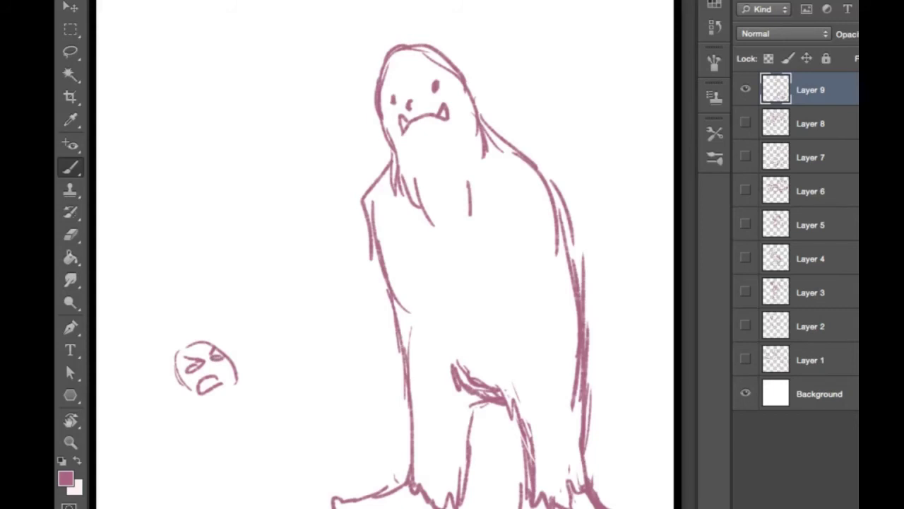
pyautogui.moveTo(212, 397); pyautogui.dragTo(236, 388)
# Draw the small figure's two outstretched arms bent upward at the elbows, with raised hands
pyautogui.moveTo(188, 406)
pyautogui.mouseDown()
pyautogui.moveTo(141, 409)
pyautogui.moveTo(122, 429)
pyautogui.mouseUp()
pyautogui.moveTo(133, 393)
pyautogui.mouseDown()
pyautogui.moveTo(134, 415)
pyautogui.moveTo(121, 428)
pyautogui.mouseUp()
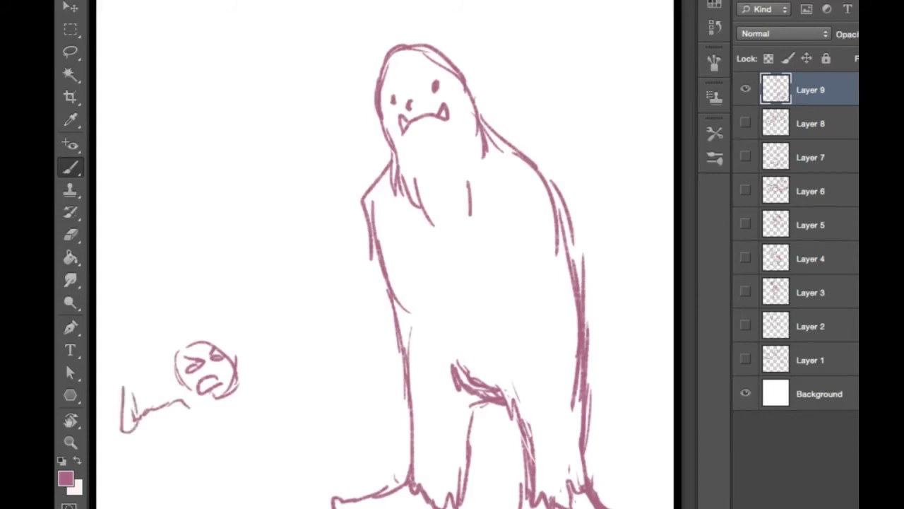
pyautogui.moveTo(130, 387); pyautogui.dragTo(145, 384)
pyautogui.moveTo(113, 364); pyautogui.dragTo(116, 386)
pyautogui.moveTo(233, 389)
pyautogui.mouseDown()
pyautogui.moveTo(287, 402)
pyautogui.moveTo(285, 351)
pyautogui.moveTo(313, 351)
pyautogui.moveTo(281, 400)
pyautogui.mouseUp()
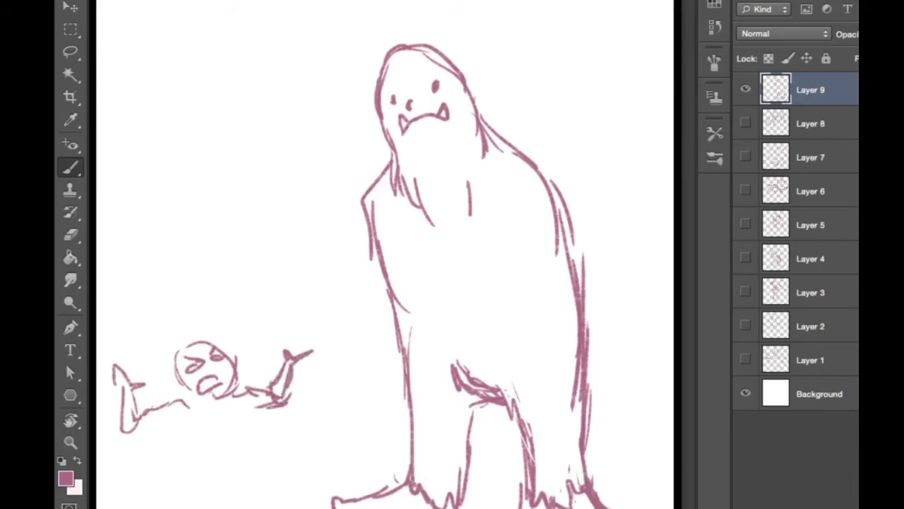
# Draw the small figure's torso, trousers with two legs, and neck lines joining the head to the shoulders
pyautogui.moveTo(130, 434)
pyautogui.mouseDown()
pyautogui.moveTo(182, 425)
pyautogui.moveTo(179, 453)
pyautogui.moveTo(214, 456)
pyautogui.moveTo(245, 413)
pyautogui.moveTo(266, 401)
pyautogui.mouseUp()
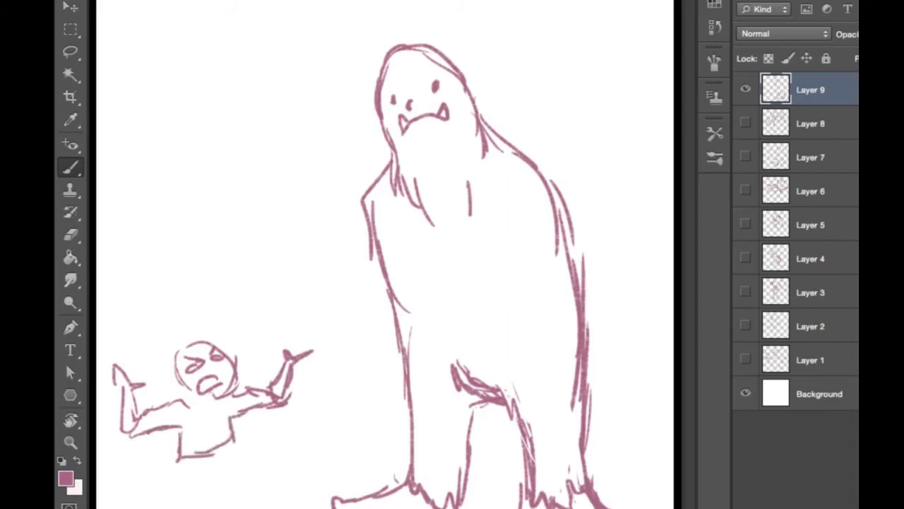
pyautogui.moveTo(178, 457); pyautogui.dragTo(176, 506)
pyautogui.moveTo(183, 455); pyautogui.dragTo(188, 507)
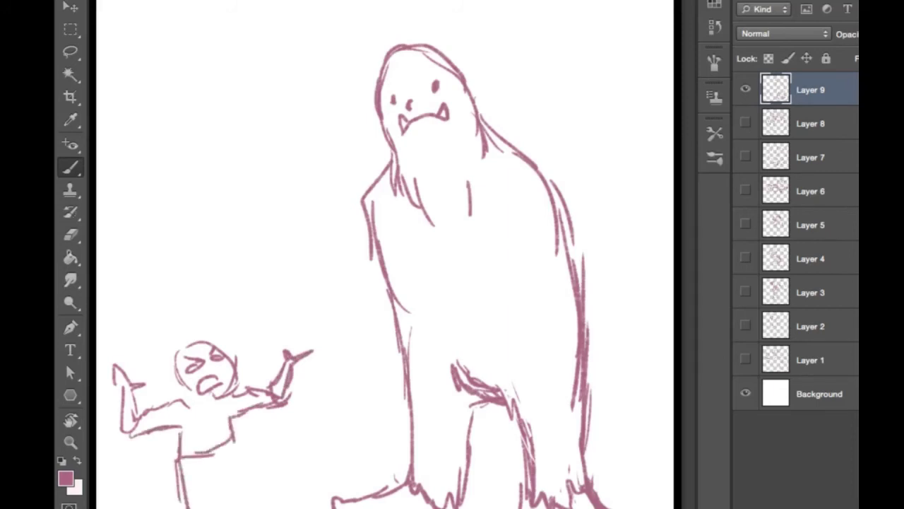
pyautogui.moveTo(205, 476)
pyautogui.mouseDown()
pyautogui.moveTo(204, 507)
pyautogui.moveTo(222, 471)
pyautogui.moveTo(219, 507)
pyautogui.moveTo(258, 508)
pyautogui.moveTo(235, 449)
pyautogui.moveTo(233, 492)
pyautogui.mouseUp()
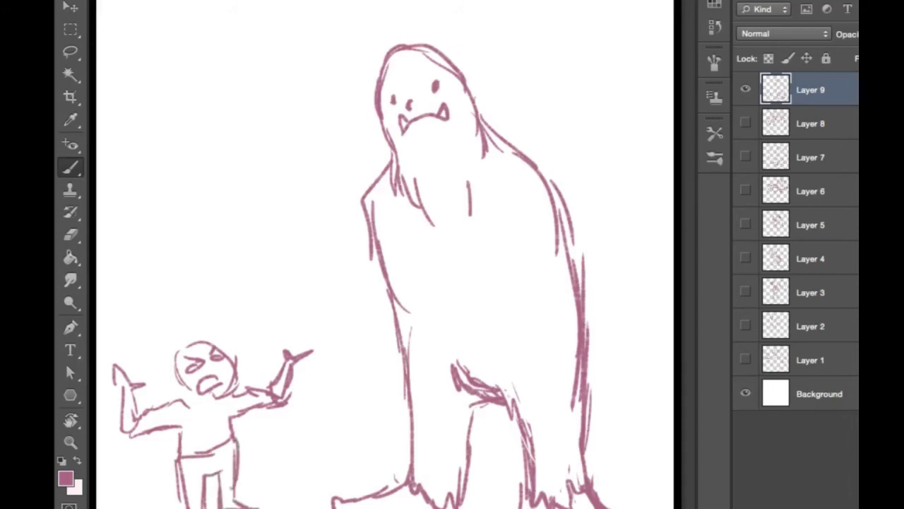
pyautogui.moveTo(188, 389)
pyautogui.mouseDown()
pyautogui.moveTo(207, 404)
pyautogui.moveTo(225, 393)
pyautogui.mouseUp()
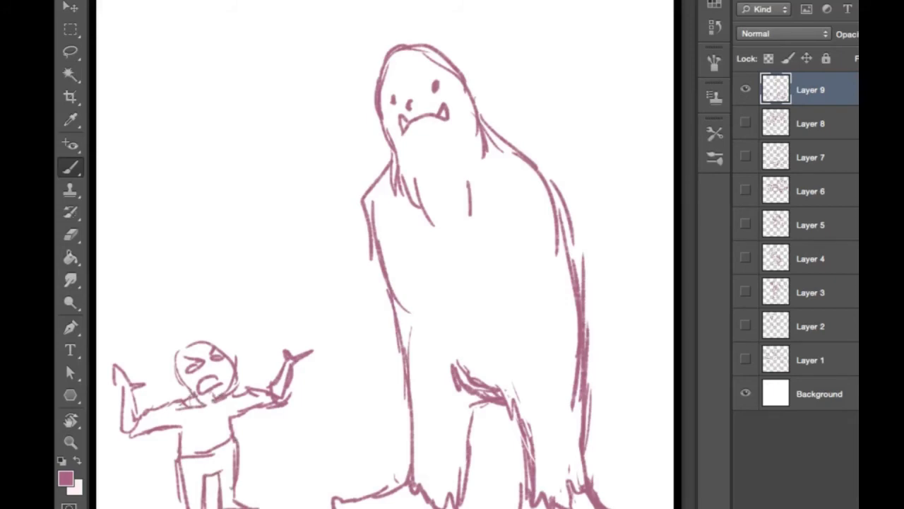
# Hand-letter "where are your BONES?" above the small figure, with BONES in large capitals
pyautogui.moveTo(120, 291)
pyautogui.mouseDown()
pyautogui.moveTo(136, 295)
pyautogui.moveTo(147, 272)
pyautogui.moveTo(163, 281)
pyautogui.moveTo(185, 264)
pyautogui.moveTo(177, 259)
pyautogui.moveTo(188, 273)
pyautogui.moveTo(218, 245)
pyautogui.moveTo(227, 260)
pyautogui.moveTo(256, 247)
pyautogui.mouseUp()
pyautogui.moveTo(173, 286)
pyautogui.mouseDown()
pyautogui.moveTo(185, 309)
pyautogui.moveTo(235, 284)
pyautogui.moveTo(251, 319)
pyautogui.mouseUp()
pyautogui.moveTo(268, 277)
pyautogui.mouseDown()
pyautogui.moveTo(260, 311)
pyautogui.moveTo(279, 315)
pyautogui.moveTo(297, 267)
pyautogui.moveTo(311, 311)
pyautogui.moveTo(318, 299)
pyautogui.mouseUp()
pyautogui.moveTo(301, 283); pyautogui.dragTo(308, 290)
pyautogui.moveTo(322, 244)
pyautogui.mouseDown()
pyautogui.moveTo(332, 243)
pyautogui.moveTo(330, 271)
pyautogui.mouseUp()
pyautogui.click(338, 298)
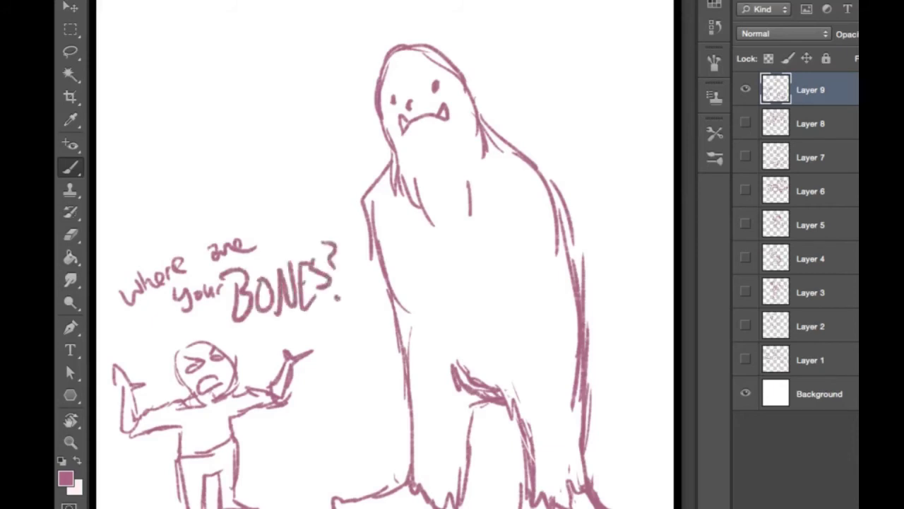
# Draw the creature's long hanging arm on the right side and thicken the body contour beside it
pyautogui.moveTo(517, 253); pyautogui.dragTo(524, 355)
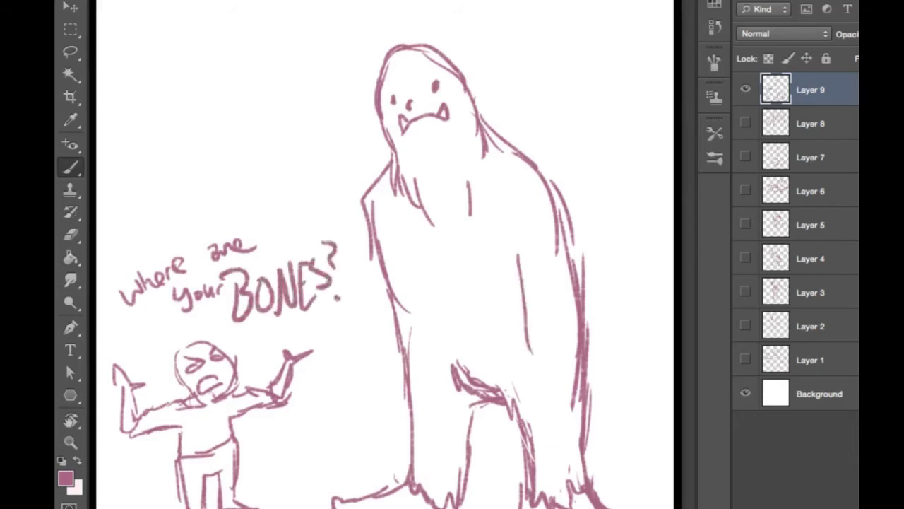
pyautogui.moveTo(519, 291)
pyautogui.mouseDown()
pyautogui.moveTo(543, 390)
pyautogui.moveTo(573, 399)
pyautogui.mouseUp()
pyautogui.moveTo(566, 198); pyautogui.dragTo(575, 304)
pyautogui.moveTo(579, 267); pyautogui.dragTo(574, 353)
pyautogui.moveTo(576, 312); pyautogui.dragTo(599, 369)
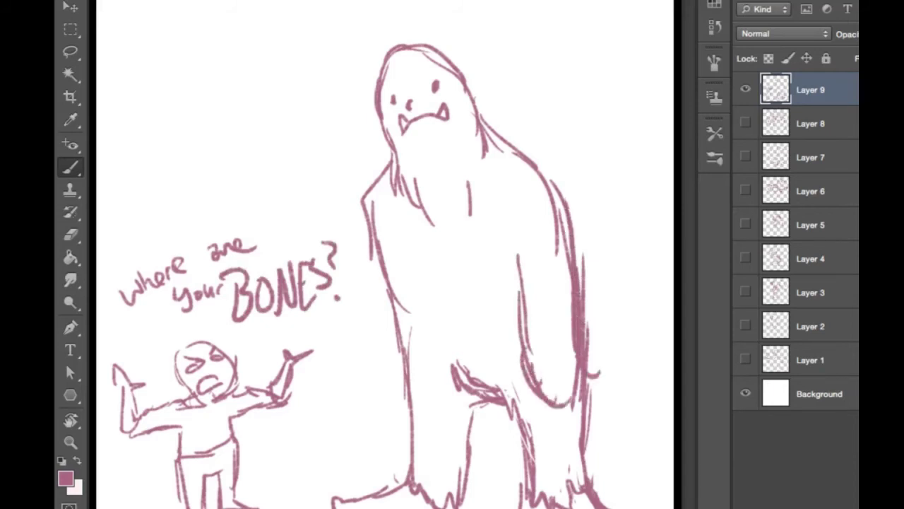
# Add a pointed hand at the end of the right-hand arm and draw the creature's other arm hanging along its left side
pyautogui.moveTo(559, 408); pyautogui.dragTo(606, 414)
pyautogui.moveTo(586, 382); pyautogui.dragTo(619, 367)
pyautogui.moveTo(619, 367); pyautogui.dragTo(592, 402)
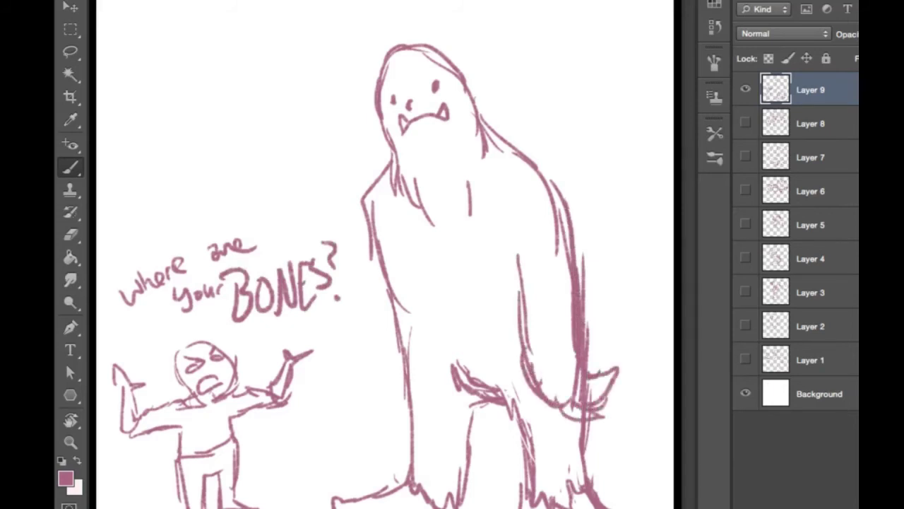
pyautogui.moveTo(368, 230); pyautogui.dragTo(363, 339)
pyautogui.moveTo(365, 297)
pyautogui.mouseDown()
pyautogui.moveTo(361, 366)
pyautogui.moveTo(406, 389)
pyautogui.mouseUp()
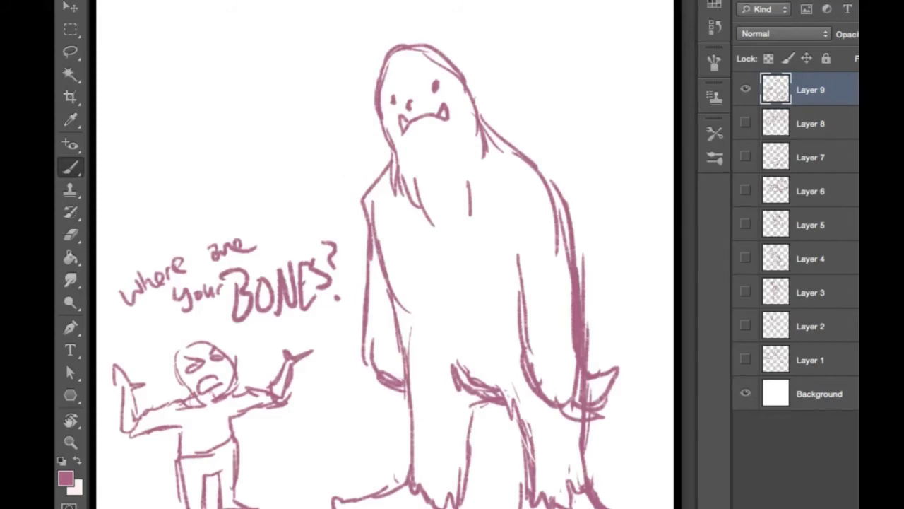
# Hide Layer 9 and, on a new layer, outline a rounded head with an ear, square jaw and mouth line
pyautogui.press('super+comma')
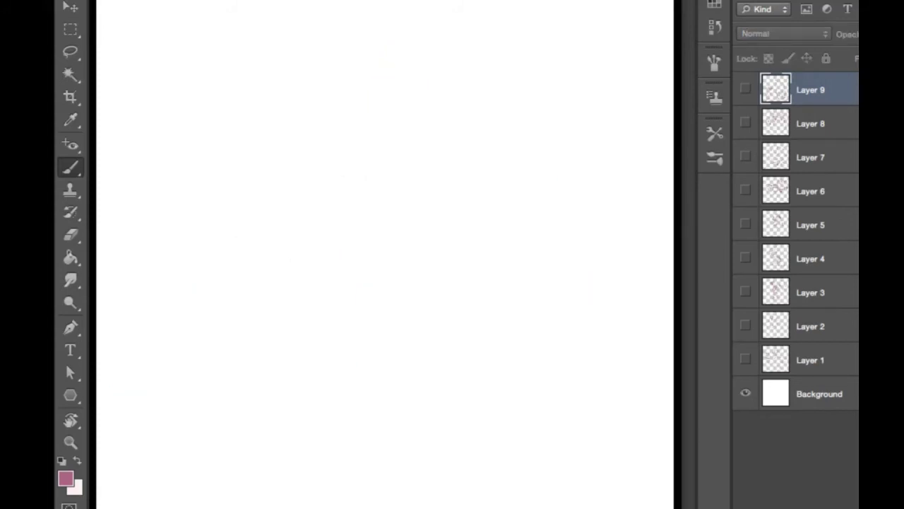
pyautogui.press('super+alt+shift+n')
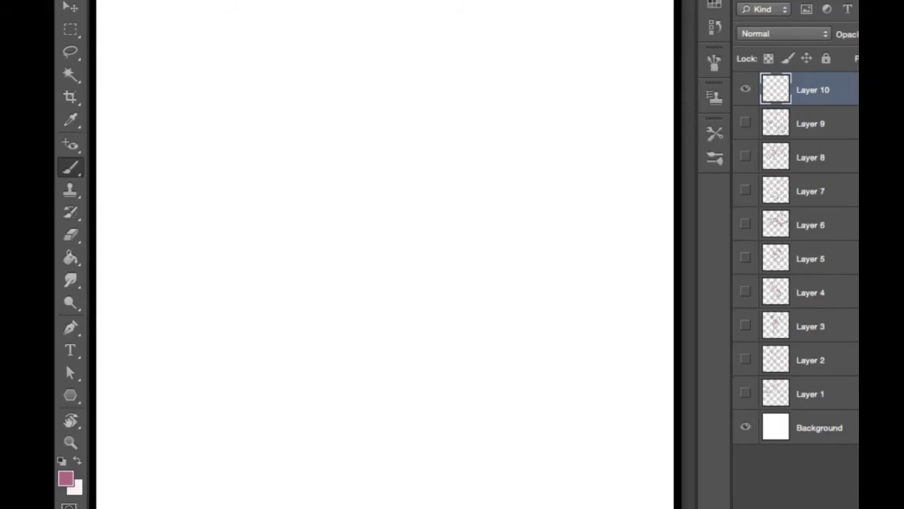
pyautogui.moveTo(221, 86)
pyautogui.mouseDown()
pyautogui.moveTo(212, 113)
pyautogui.moveTo(265, 56)
pyautogui.mouseUp()
pyautogui.moveTo(238, 75)
pyautogui.mouseDown()
pyautogui.moveTo(264, 58)
pyautogui.moveTo(325, 86)
pyautogui.mouseUp()
pyautogui.moveTo(332, 112); pyautogui.dragTo(330, 139)
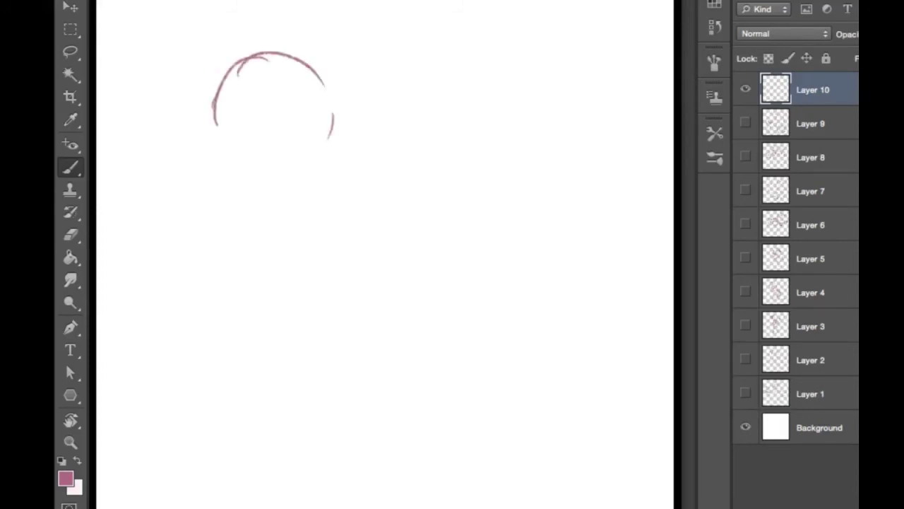
pyautogui.moveTo(213, 115)
pyautogui.mouseDown()
pyautogui.moveTo(220, 172)
pyautogui.moveTo(228, 166)
pyautogui.moveTo(219, 136)
pyautogui.mouseUp()
pyautogui.moveTo(280, 166); pyautogui.dragTo(336, 128)
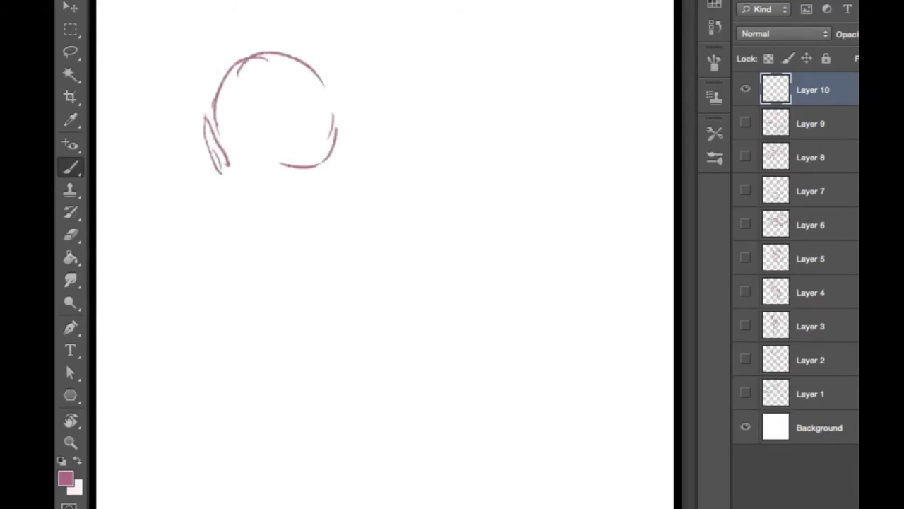
pyautogui.moveTo(322, 83)
pyautogui.mouseDown()
pyautogui.moveTo(332, 154)
pyautogui.moveTo(270, 173)
pyautogui.moveTo(290, 137)
pyautogui.moveTo(323, 133)
pyautogui.mouseUp()
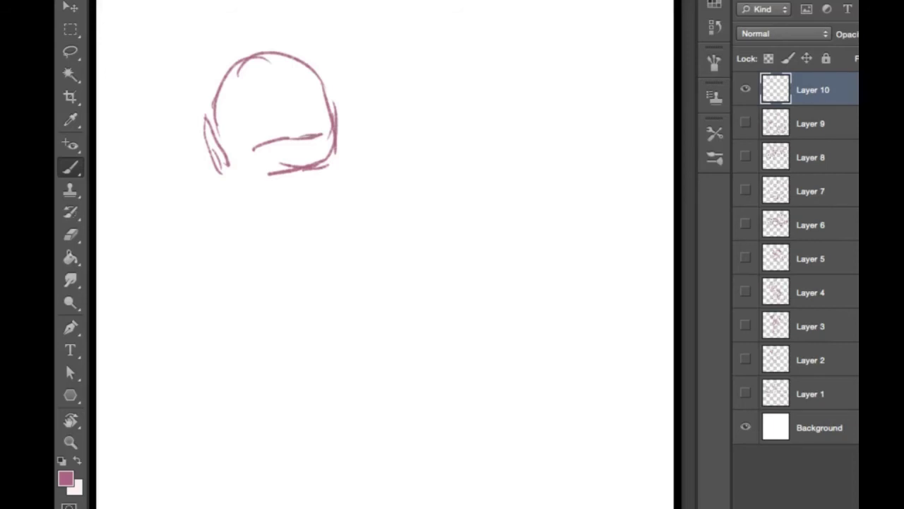
pyautogui.moveTo(264, 57)
pyautogui.mouseDown()
pyautogui.moveTo(318, 65)
pyautogui.moveTo(325, 92)
pyautogui.mouseUp()
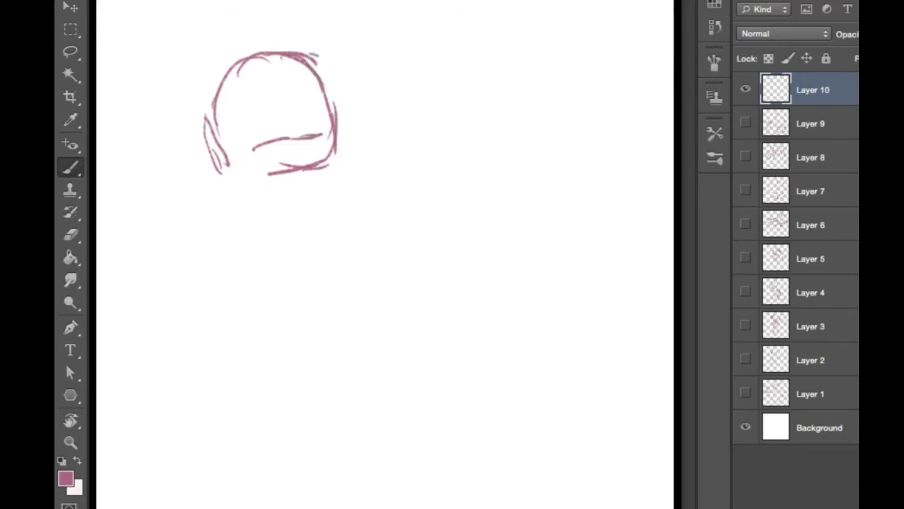
pyautogui.moveTo(318, 54)
pyautogui.mouseDown()
pyautogui.moveTo(333, 88)
pyautogui.moveTo(339, 138)
pyautogui.mouseUp()
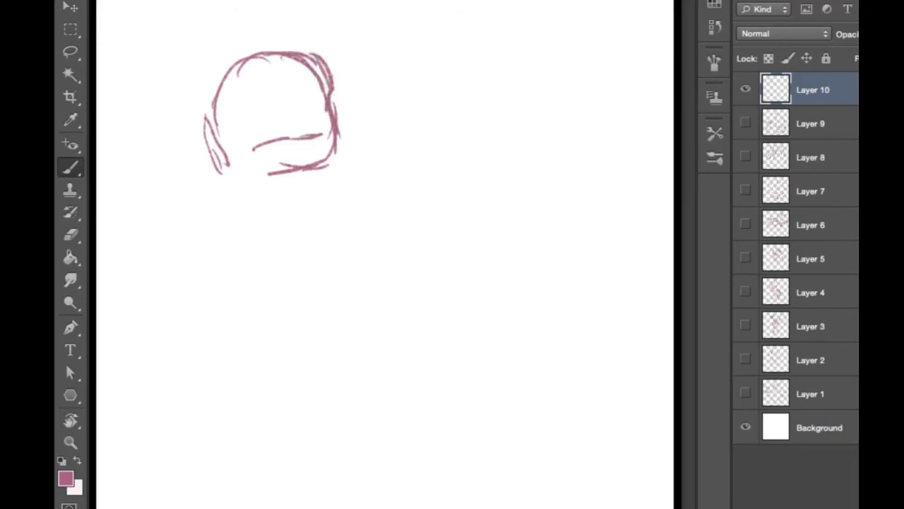
# Draw the face's brows, narrow eyes and nose, refine the ear, and add spiky hair tufts around the head
pyautogui.moveTo(272, 113)
pyautogui.mouseDown()
pyautogui.moveTo(243, 116)
pyautogui.moveTo(273, 115)
pyautogui.moveTo(255, 96)
pyautogui.moveTo(290, 103)
pyautogui.moveTo(258, 96)
pyautogui.mouseUp()
pyautogui.moveTo(317, 92)
pyautogui.mouseDown()
pyautogui.moveTo(302, 97)
pyautogui.moveTo(328, 86)
pyautogui.moveTo(305, 108)
pyautogui.moveTo(325, 107)
pyautogui.moveTo(302, 125)
pyautogui.mouseUp()
pyautogui.moveTo(215, 131)
pyautogui.mouseDown()
pyautogui.moveTo(207, 158)
pyautogui.moveTo(265, 178)
pyautogui.mouseUp()
pyautogui.moveTo(245, 66); pyautogui.dragTo(308, 55)
pyautogui.moveTo(208, 73)
pyautogui.mouseDown()
pyautogui.moveTo(233, 39)
pyautogui.moveTo(246, 60)
pyautogui.moveTo(281, 41)
pyautogui.moveTo(293, 54)
pyautogui.moveTo(320, 47)
pyautogui.mouseUp()
pyautogui.moveTo(300, 52); pyautogui.dragTo(329, 73)
pyautogui.moveTo(235, 73)
pyautogui.mouseDown()
pyautogui.moveTo(220, 133)
pyautogui.moveTo(266, 175)
pyautogui.moveTo(181, 134)
pyautogui.mouseUp()
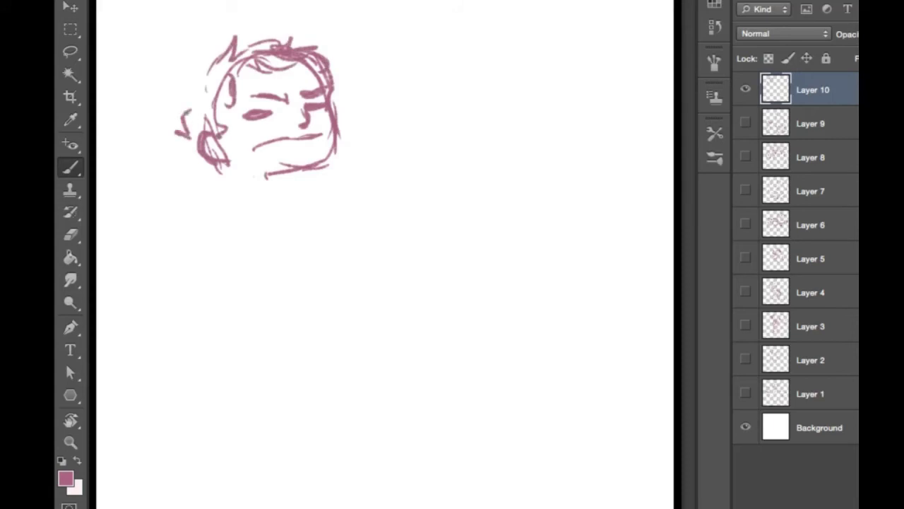
# Draw a fringe of beard strokes along the jaw and chin and short moustache strokes above the mouth
pyautogui.moveTo(308, 178)
pyautogui.mouseDown()
pyautogui.moveTo(332, 149)
pyautogui.moveTo(340, 182)
pyautogui.mouseUp()
pyautogui.moveTo(332, 144); pyautogui.dragTo(333, 176)
pyautogui.moveTo(307, 170)
pyautogui.mouseDown()
pyautogui.moveTo(308, 185)
pyautogui.moveTo(300, 180)
pyautogui.mouseUp()
pyautogui.moveTo(286, 174)
pyautogui.mouseDown()
pyautogui.moveTo(286, 187)
pyautogui.moveTo(266, 188)
pyautogui.mouseUp()
pyautogui.moveTo(230, 159)
pyautogui.mouseDown()
pyautogui.moveTo(253, 192)
pyautogui.moveTo(264, 185)
pyautogui.mouseUp()
pyautogui.moveTo(287, 125); pyautogui.dragTo(263, 138)
pyautogui.moveTo(317, 133); pyautogui.dragTo(329, 126)
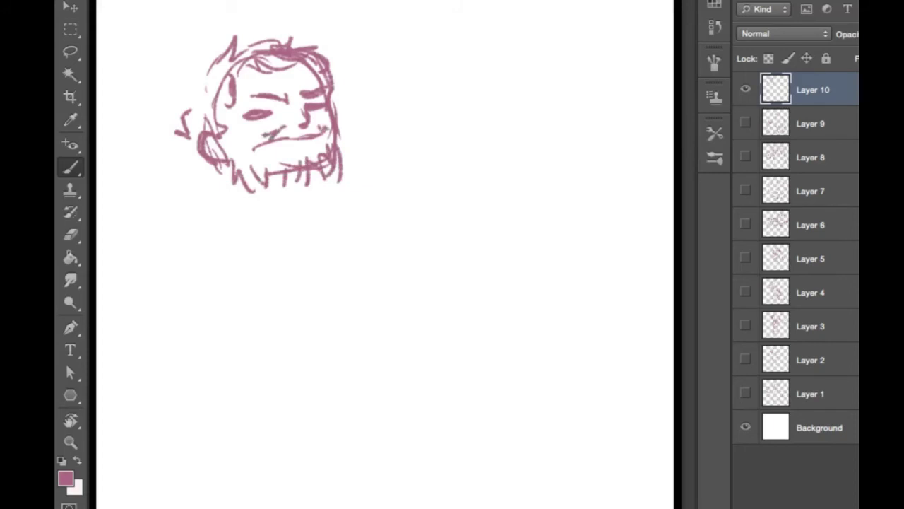
# Draw the bearded figure's shoulders and long body contours, tapering into a curling ghost tail at the base
pyautogui.moveTo(236, 164)
pyautogui.mouseDown()
pyautogui.moveTo(300, 160)
pyautogui.moveTo(337, 201)
pyautogui.moveTo(229, 188)
pyautogui.moveTo(188, 198)
pyautogui.moveTo(177, 246)
pyautogui.mouseUp()
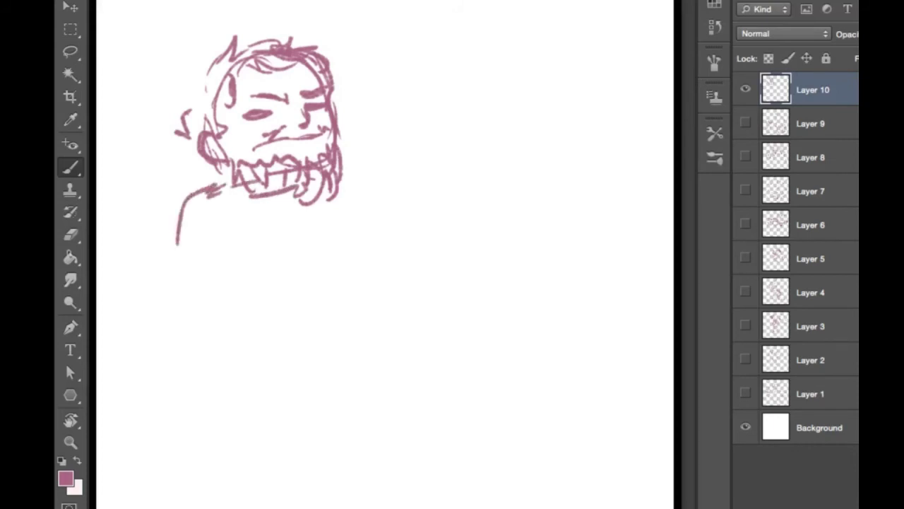
pyautogui.moveTo(339, 187)
pyautogui.mouseDown()
pyautogui.moveTo(365, 226)
pyautogui.moveTo(367, 286)
pyautogui.moveTo(382, 319)
pyautogui.moveTo(372, 347)
pyautogui.mouseUp()
pyautogui.moveTo(376, 362)
pyautogui.mouseDown()
pyautogui.moveTo(364, 393)
pyautogui.moveTo(386, 449)
pyautogui.mouseUp()
pyautogui.moveTo(178, 241)
pyautogui.mouseDown()
pyautogui.moveTo(216, 388)
pyautogui.moveTo(236, 399)
pyautogui.moveTo(268, 485)
pyautogui.moveTo(308, 505)
pyautogui.moveTo(338, 468)
pyautogui.moveTo(390, 443)
pyautogui.moveTo(392, 390)
pyautogui.mouseUp()
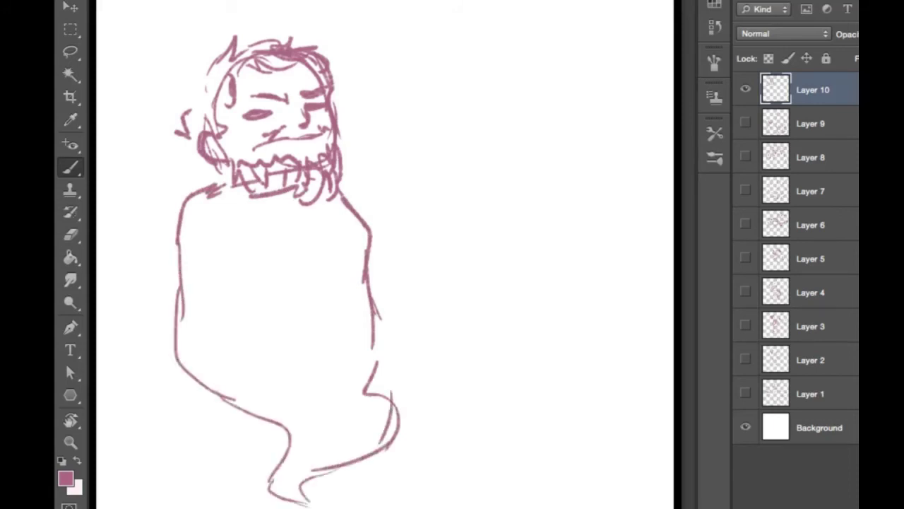
# Fill in the beard, side hair and top hair with dense strokes, and thicken the brows and eye
pyautogui.moveTo(265, 170)
pyautogui.mouseDown()
pyautogui.moveTo(274, 188)
pyautogui.moveTo(286, 167)
pyautogui.moveTo(308, 198)
pyautogui.moveTo(327, 181)
pyautogui.mouseUp()
pyautogui.moveTo(263, 133)
pyautogui.mouseDown()
pyautogui.moveTo(233, 154)
pyautogui.moveTo(233, 176)
pyautogui.moveTo(264, 192)
pyautogui.mouseUp()
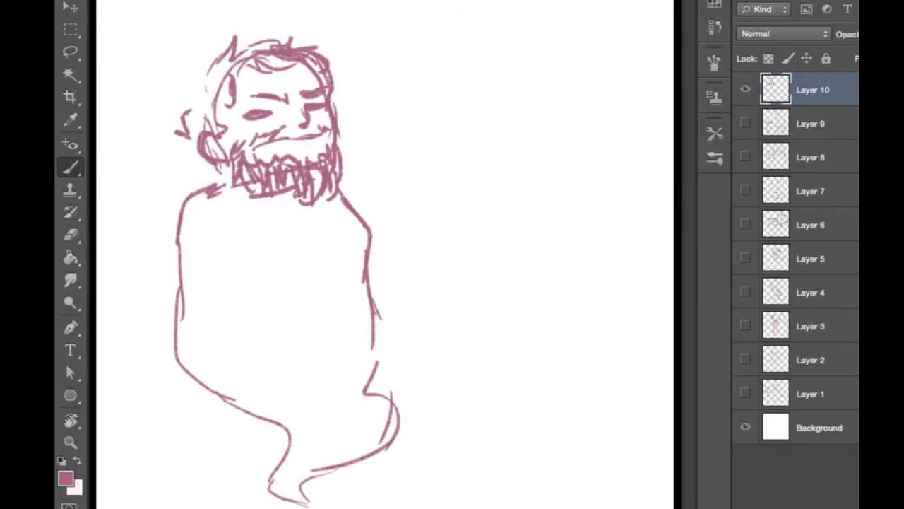
pyautogui.moveTo(213, 120)
pyautogui.mouseDown()
pyautogui.moveTo(195, 131)
pyautogui.moveTo(230, 51)
pyautogui.mouseUp()
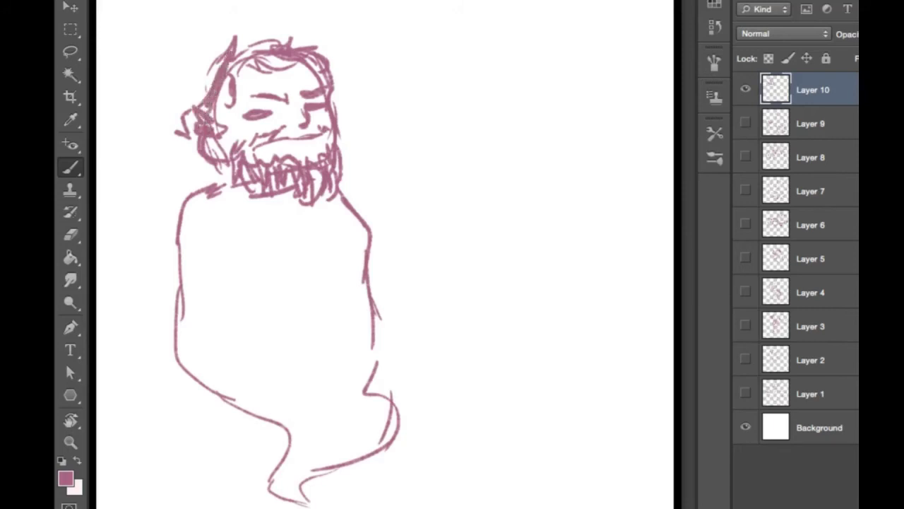
pyautogui.moveTo(227, 88)
pyautogui.mouseDown()
pyautogui.moveTo(216, 112)
pyautogui.moveTo(204, 64)
pyautogui.moveTo(187, 134)
pyautogui.mouseUp()
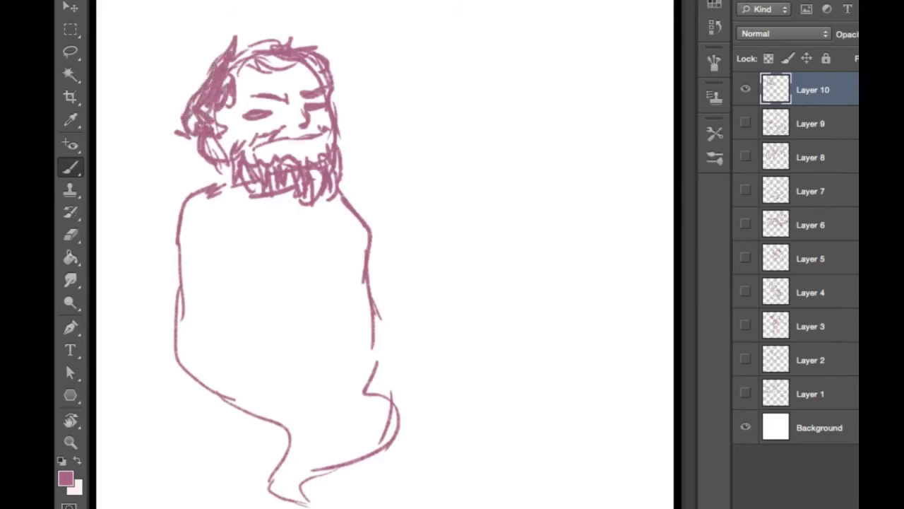
pyautogui.moveTo(229, 68)
pyautogui.mouseDown()
pyautogui.moveTo(310, 53)
pyautogui.moveTo(324, 102)
pyautogui.mouseUp()
pyautogui.moveTo(260, 110)
pyautogui.mouseDown()
pyautogui.moveTo(278, 112)
pyautogui.moveTo(258, 93)
pyautogui.moveTo(319, 84)
pyautogui.mouseUp()
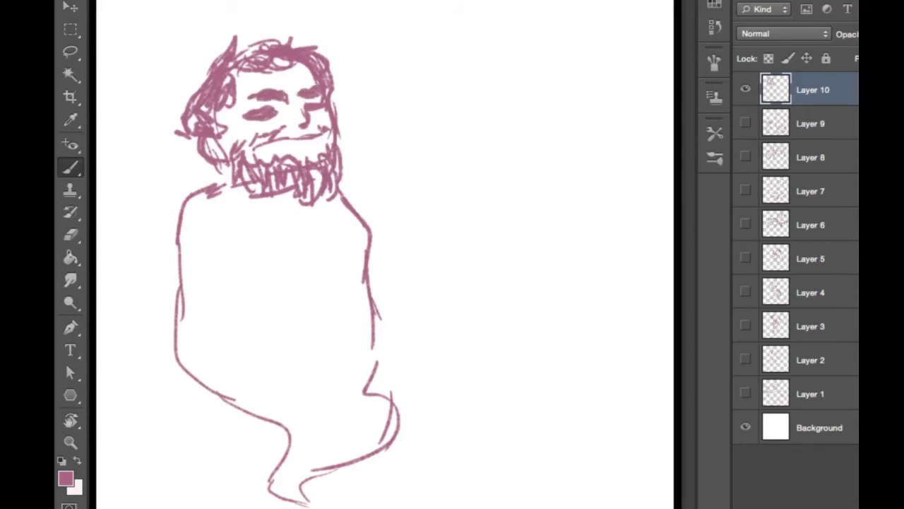
# Draw the left arm's inner line, a diagonal garment edge across the chest, and two filled spots on the torso
pyautogui.moveTo(198, 195)
pyautogui.mouseDown()
pyautogui.moveTo(218, 240)
pyautogui.moveTo(222, 333)
pyautogui.moveTo(195, 367)
pyautogui.mouseUp()
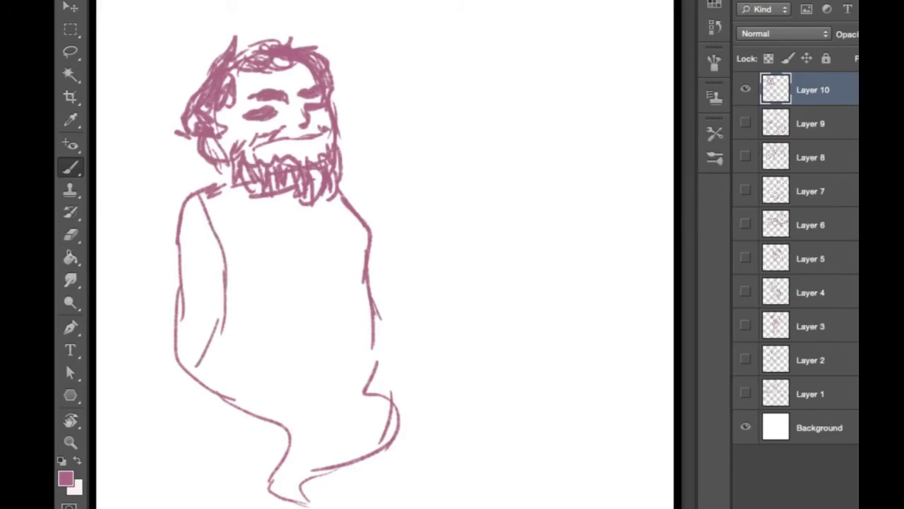
pyautogui.moveTo(215, 185)
pyautogui.mouseDown()
pyautogui.moveTo(351, 265)
pyautogui.moveTo(379, 311)
pyautogui.mouseUp()
pyautogui.moveTo(232, 240)
pyautogui.mouseDown()
pyautogui.moveTo(234, 253)
pyautogui.moveTo(232, 237)
pyautogui.moveTo(291, 281)
pyautogui.mouseUp()
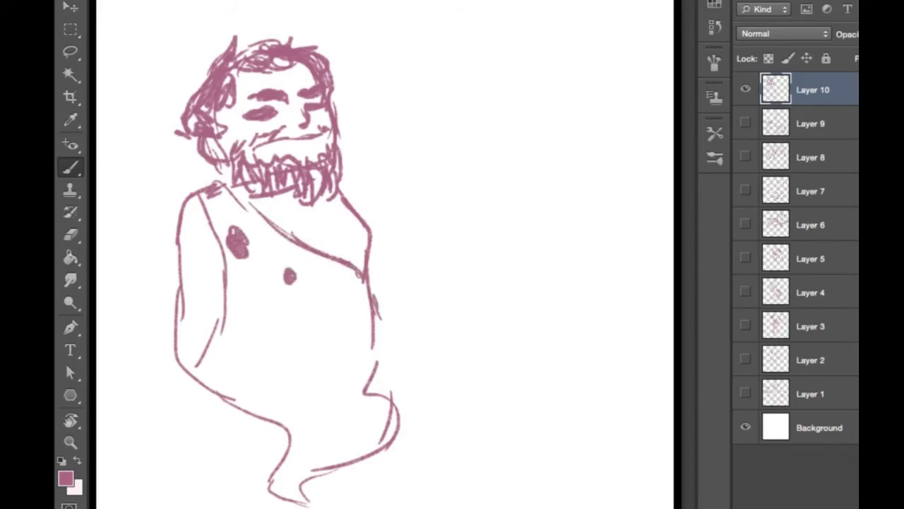
# Add more filled spots across the lower garment and redraw the hanging arm with a wider outline narrowing to the wrist
pyautogui.moveTo(257, 305)
pyautogui.mouseDown()
pyautogui.moveTo(260, 322)
pyautogui.moveTo(318, 337)
pyautogui.moveTo(359, 335)
pyautogui.mouseUp()
pyautogui.moveTo(284, 371); pyautogui.dragTo(285, 383)
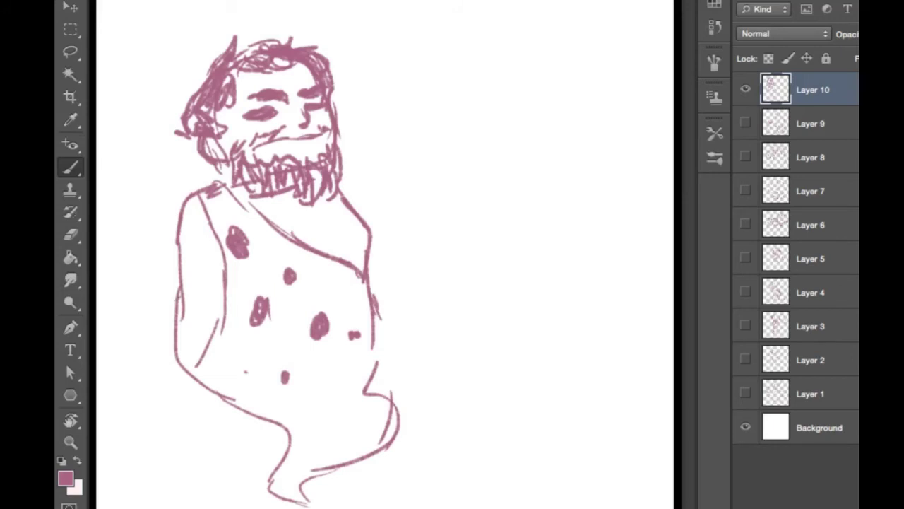
pyautogui.moveTo(196, 190)
pyautogui.mouseDown()
pyautogui.moveTo(147, 261)
pyautogui.moveTo(136, 332)
pyautogui.mouseUp()
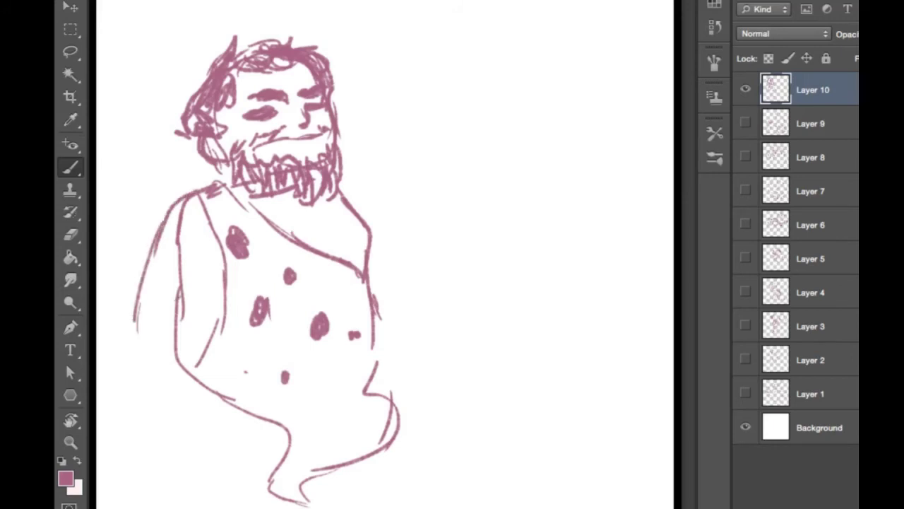
pyautogui.moveTo(203, 299)
pyautogui.mouseDown()
pyautogui.moveTo(176, 336)
pyautogui.moveTo(171, 376)
pyautogui.mouseUp()
pyautogui.moveTo(181, 328); pyautogui.dragTo(189, 409)
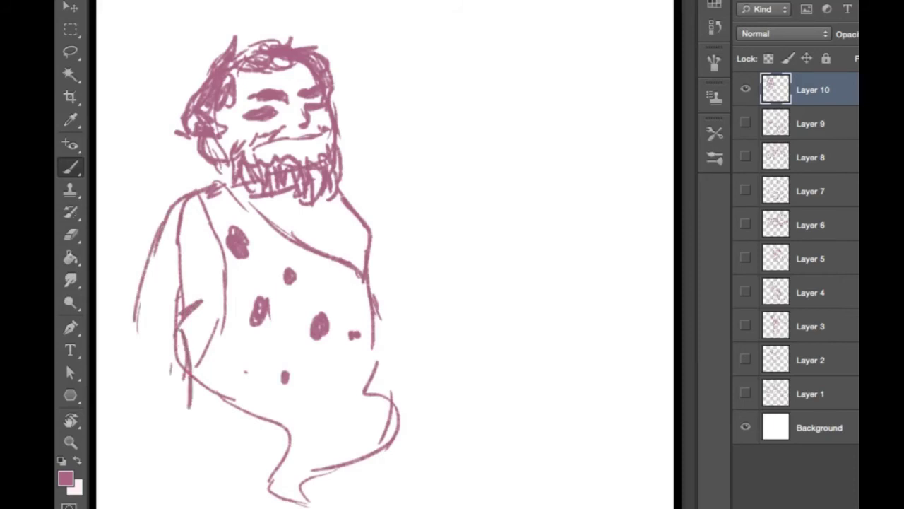
pyautogui.moveTo(134, 322)
pyautogui.mouseDown()
pyautogui.moveTo(162, 429)
pyautogui.moveTo(185, 427)
pyautogui.moveTo(195, 330)
pyautogui.moveTo(178, 277)
pyautogui.moveTo(180, 223)
pyautogui.moveTo(193, 195)
pyautogui.mouseUp()
pyautogui.moveTo(171, 375)
pyautogui.mouseDown()
pyautogui.moveTo(177, 296)
pyautogui.moveTo(182, 307)
pyautogui.mouseUp()
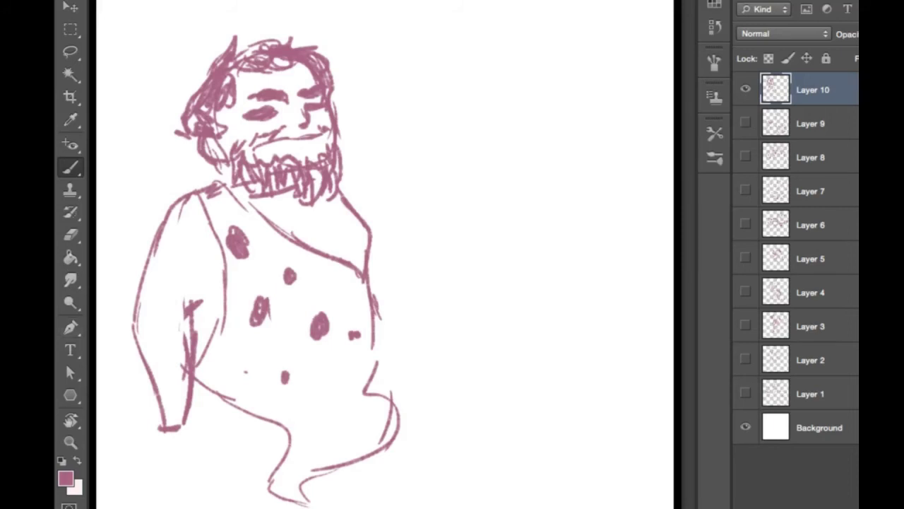
# Draw the hanging hand with its fingers below the wrist, blend it into the forearm, and add short strokes beside the beard
pyautogui.moveTo(340, 188); pyautogui.dragTo(355, 185)
pyautogui.moveTo(339, 183); pyautogui.dragTo(352, 180)
pyautogui.moveTo(156, 419)
pyautogui.mouseDown()
pyautogui.moveTo(146, 467)
pyautogui.moveTo(160, 470)
pyautogui.mouseUp()
pyautogui.moveTo(189, 408); pyautogui.dragTo(197, 483)
pyautogui.moveTo(185, 447)
pyautogui.mouseDown()
pyautogui.moveTo(192, 483)
pyautogui.moveTo(150, 499)
pyautogui.mouseUp()
pyautogui.moveTo(153, 451)
pyautogui.mouseDown()
pyautogui.moveTo(144, 489)
pyautogui.moveTo(153, 473)
pyautogui.mouseUp()
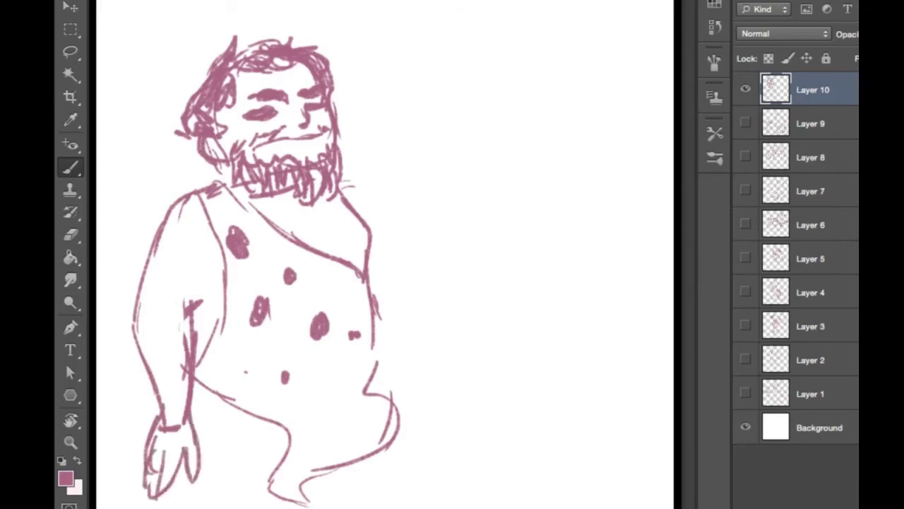
pyautogui.moveTo(163, 410)
pyautogui.mouseDown()
pyautogui.moveTo(164, 433)
pyautogui.moveTo(190, 422)
pyautogui.moveTo(146, 487)
pyautogui.mouseUp()
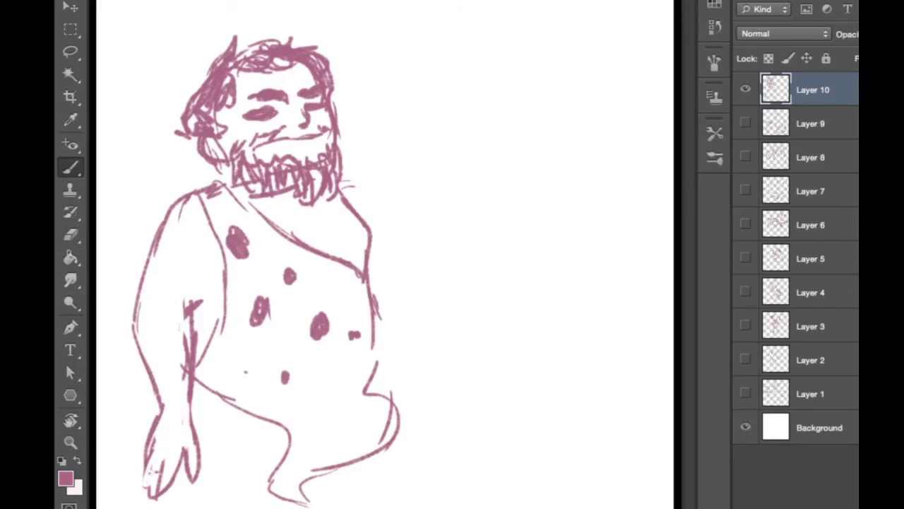
# Add short hair strokes along the hanging forearm and reinforce the rounded belly contour and the fingers
pyautogui.moveTo(147, 411)
pyautogui.mouseDown()
pyautogui.moveTo(174, 409)
pyautogui.moveTo(176, 397)
pyautogui.moveTo(173, 340)
pyautogui.moveTo(150, 344)
pyautogui.mouseUp()
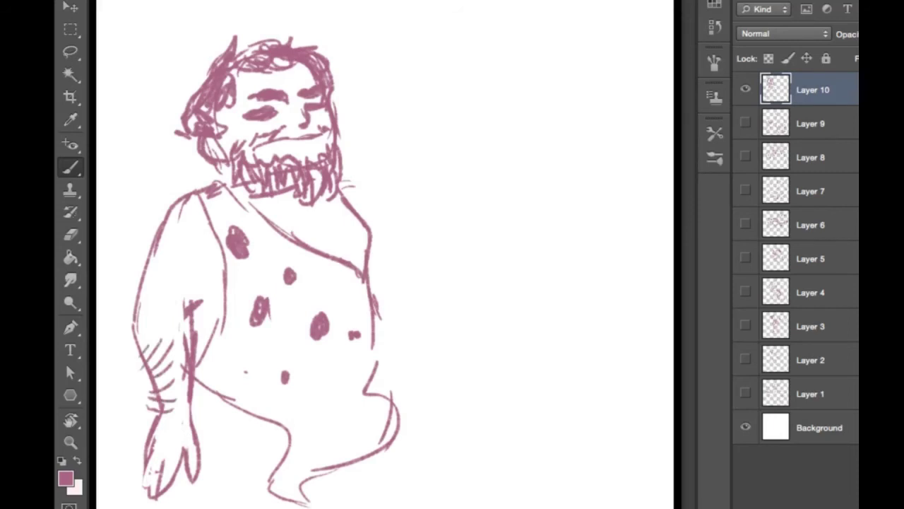
pyautogui.moveTo(365, 279); pyautogui.dragTo(386, 367)
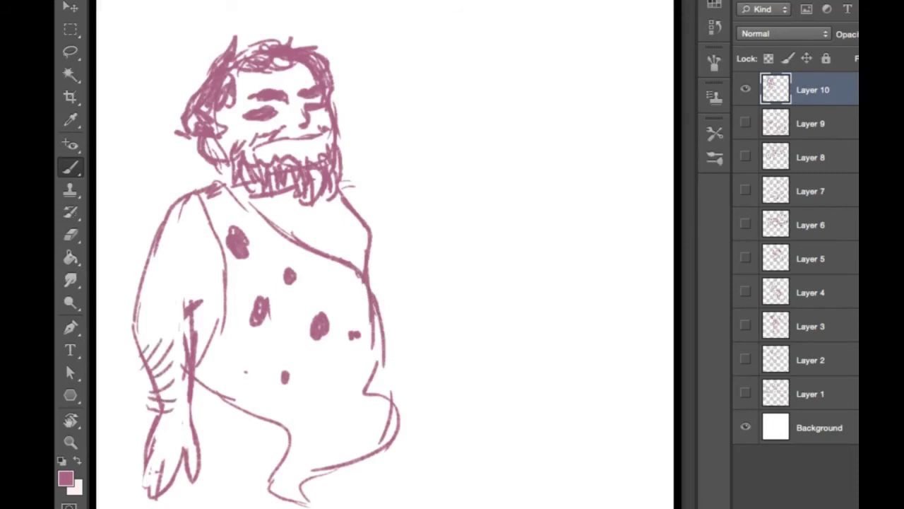
pyautogui.moveTo(160, 465)
pyautogui.mouseDown()
pyautogui.moveTo(149, 503)
pyautogui.moveTo(146, 489)
pyautogui.mouseUp()
pyautogui.moveTo(151, 452); pyautogui.dragTo(147, 506)
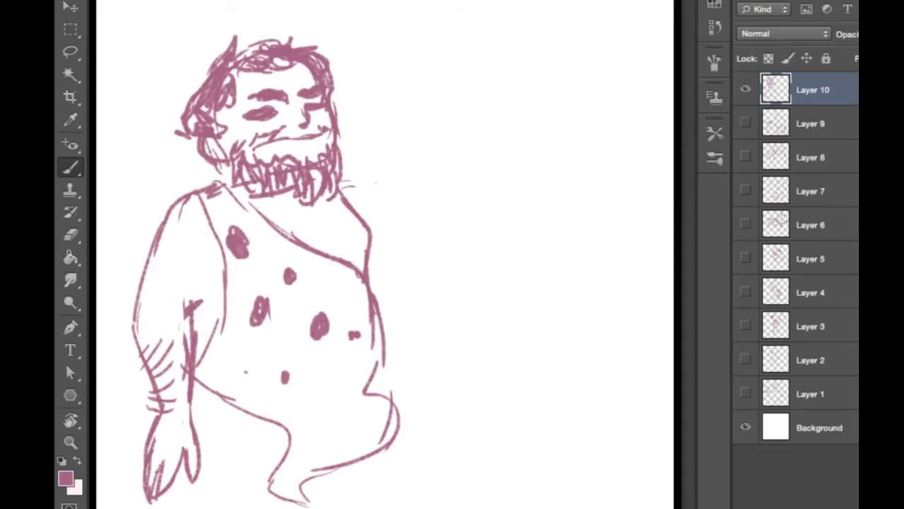
# Draw a clenched fist with curled fingers in the empty area beside the beard
pyautogui.moveTo(374, 174)
pyautogui.mouseDown()
pyautogui.moveTo(401, 154)
pyautogui.moveTo(388, 185)
pyautogui.mouseUp()
pyautogui.moveTo(398, 174); pyautogui.dragTo(402, 188)
pyautogui.moveTo(381, 180); pyautogui.dragTo(392, 203)
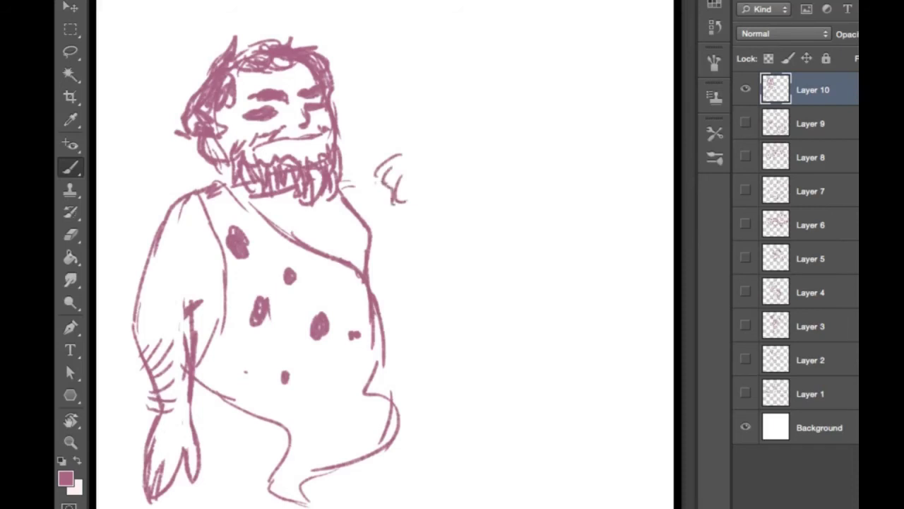
pyautogui.moveTo(402, 158)
pyautogui.mouseDown()
pyautogui.moveTo(431, 194)
pyautogui.moveTo(418, 206)
pyautogui.mouseUp()
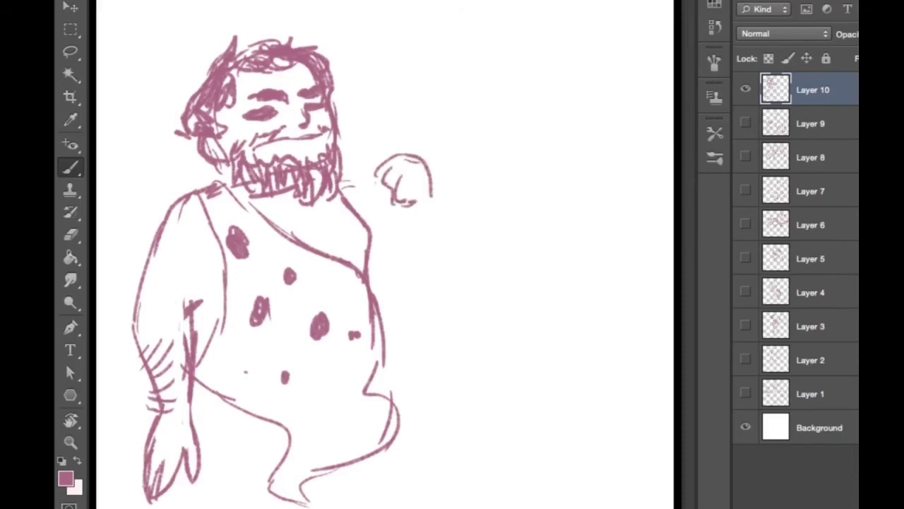
# Draw a large club that rises from the fist and curves over the head, with its blunt handle end below the fist
pyautogui.moveTo(284, 19)
pyautogui.mouseDown()
pyautogui.moveTo(304, 15)
pyautogui.moveTo(287, 8)
pyautogui.moveTo(356, 55)
pyautogui.moveTo(407, 158)
pyautogui.mouseUp()
pyautogui.moveTo(348, 171)
pyautogui.mouseDown()
pyautogui.moveTo(375, 188)
pyautogui.moveTo(342, 171)
pyautogui.mouseUp()
pyautogui.moveTo(292, 3)
pyautogui.mouseDown()
pyautogui.moveTo(260, 24)
pyautogui.moveTo(310, 6)
pyautogui.moveTo(340, 25)
pyautogui.moveTo(382, 135)
pyautogui.mouseUp()
pyautogui.moveTo(257, 21)
pyautogui.mouseDown()
pyautogui.moveTo(247, 44)
pyautogui.moveTo(281, 3)
pyautogui.mouseUp()
pyautogui.moveTo(387, 202)
pyautogui.mouseDown()
pyautogui.moveTo(419, 249)
pyautogui.moveTo(452, 242)
pyautogui.mouseUp()
pyautogui.moveTo(426, 206)
pyautogui.mouseDown()
pyautogui.moveTo(443, 231)
pyautogui.moveTo(439, 252)
pyautogui.mouseUp()
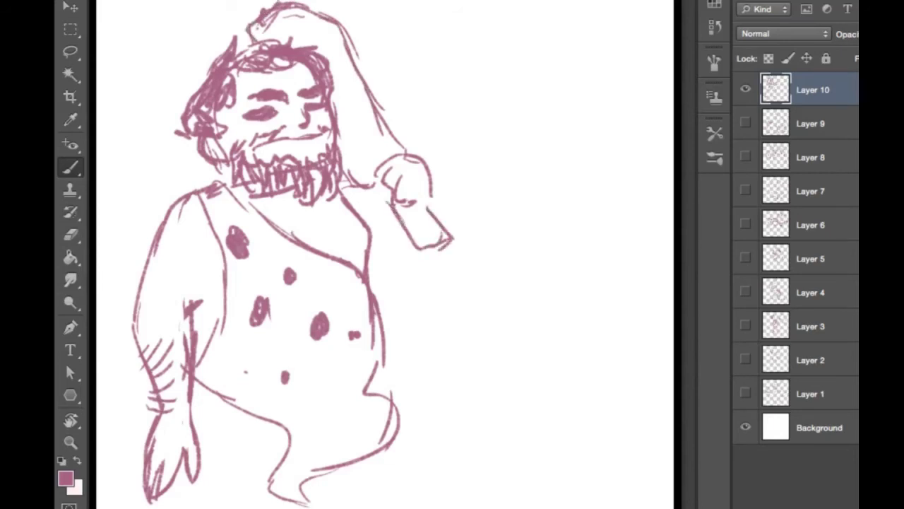
# Draw the bent elbow contour connecting the raised fist to the body, and hide the caveman ghost's layer
pyautogui.moveTo(373, 276)
pyautogui.mouseDown()
pyautogui.moveTo(426, 280)
pyautogui.moveTo(409, 279)
pyautogui.mouseUp()
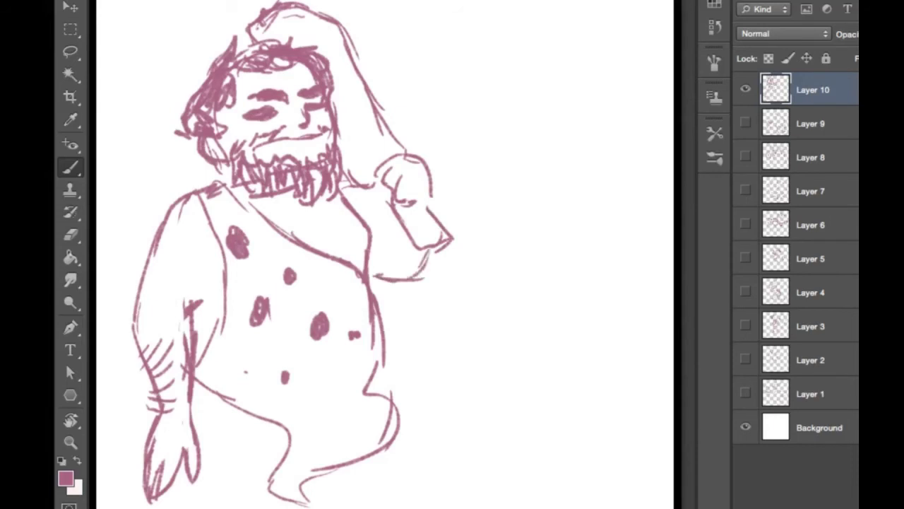
pyautogui.moveTo(342, 180); pyautogui.dragTo(380, 193)
pyautogui.moveTo(319, 170); pyautogui.dragTo(311, 199)
pyautogui.press('super+comma')
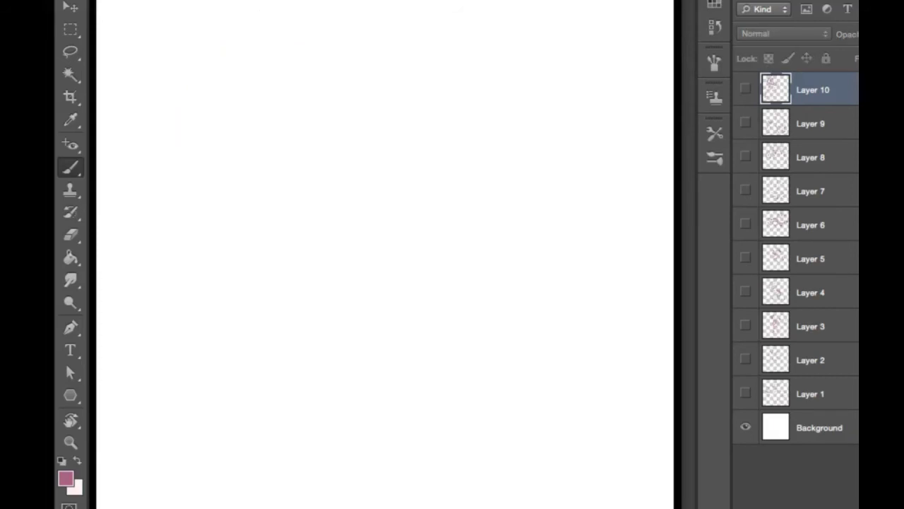
pyautogui.press('super+alt+shift+n')
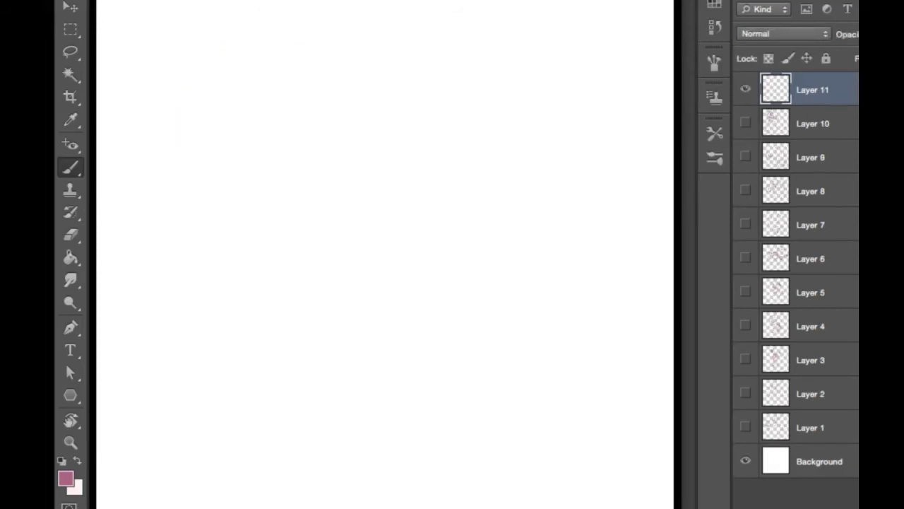
pyautogui.moveTo(221, 188)
pyautogui.mouseDown()
pyautogui.moveTo(253, 124)
pyautogui.moveTo(290, 148)
pyautogui.moveTo(299, 185)
pyautogui.mouseUp()
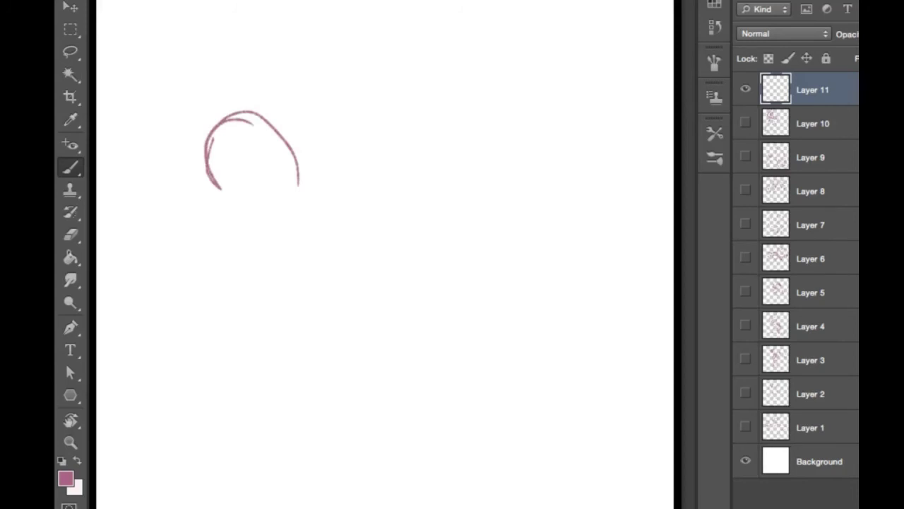
pyautogui.moveTo(210, 131); pyautogui.dragTo(218, 203)
pyautogui.moveTo(238, 117)
pyautogui.mouseDown()
pyautogui.moveTo(298, 170)
pyautogui.moveTo(277, 217)
pyautogui.mouseUp()
pyautogui.moveTo(207, 185)
pyautogui.mouseDown()
pyautogui.moveTo(254, 224)
pyautogui.moveTo(265, 219)
pyautogui.moveTo(274, 183)
pyautogui.moveTo(252, 201)
pyautogui.mouseUp()
pyautogui.moveTo(216, 148)
pyautogui.mouseDown()
pyautogui.moveTo(250, 155)
pyautogui.moveTo(282, 140)
pyautogui.mouseUp()
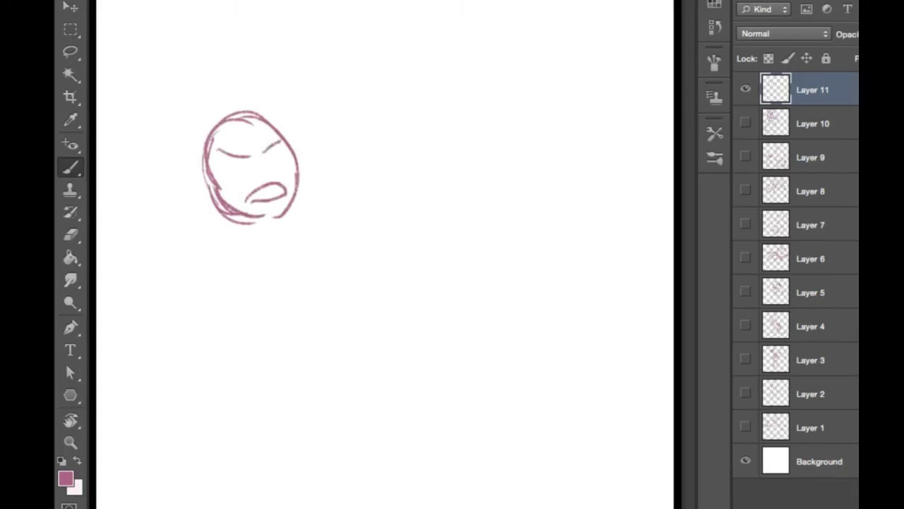
pyautogui.moveTo(220, 167)
pyautogui.mouseDown()
pyautogui.moveTo(243, 170)
pyautogui.moveTo(292, 156)
pyautogui.mouseUp()
pyautogui.moveTo(210, 178)
pyautogui.mouseDown()
pyautogui.moveTo(200, 185)
pyautogui.moveTo(205, 203)
pyautogui.moveTo(216, 205)
pyautogui.mouseUp()
pyautogui.moveTo(299, 163); pyautogui.dragTo(302, 174)
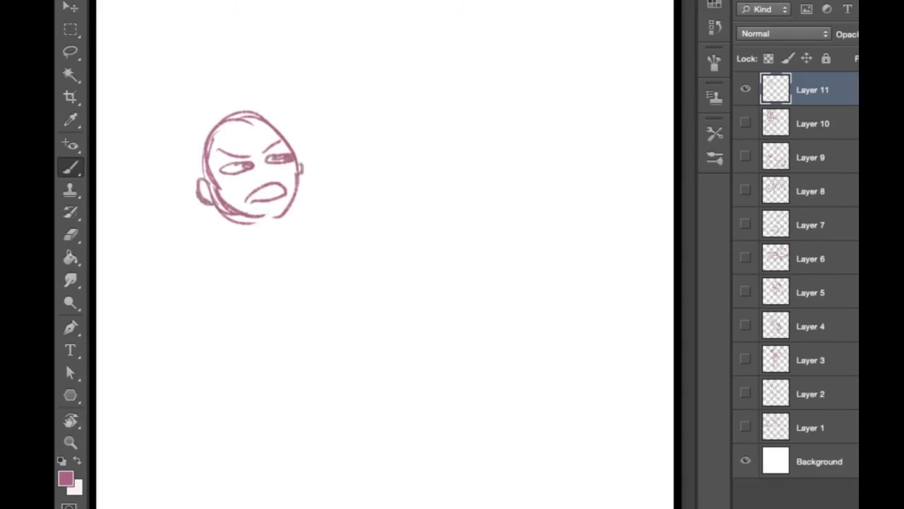
pyautogui.moveTo(232, 219); pyautogui.dragTo(246, 216)
pyautogui.press('Delete')
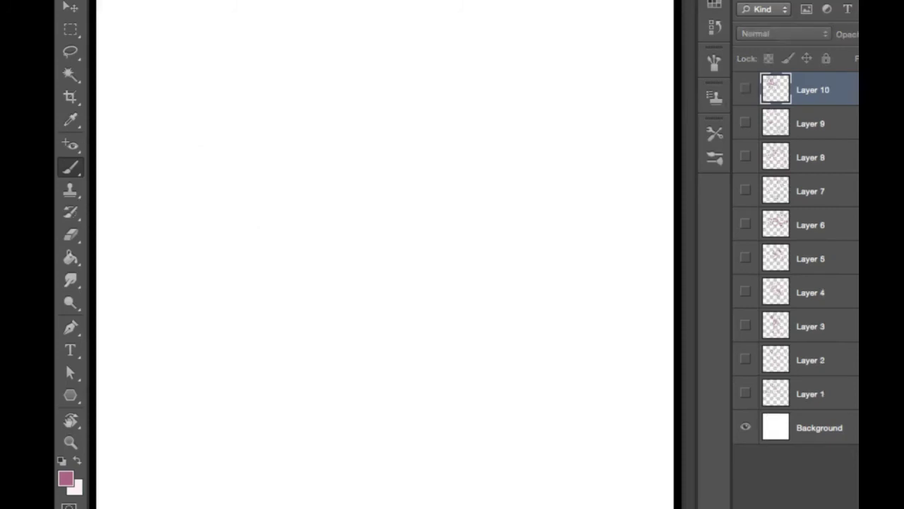
# Create a new layer and draw a round head outline in the upper middle of the canvas
pyautogui.hotkey('ctrl', 'shift', 'alt', 'n')
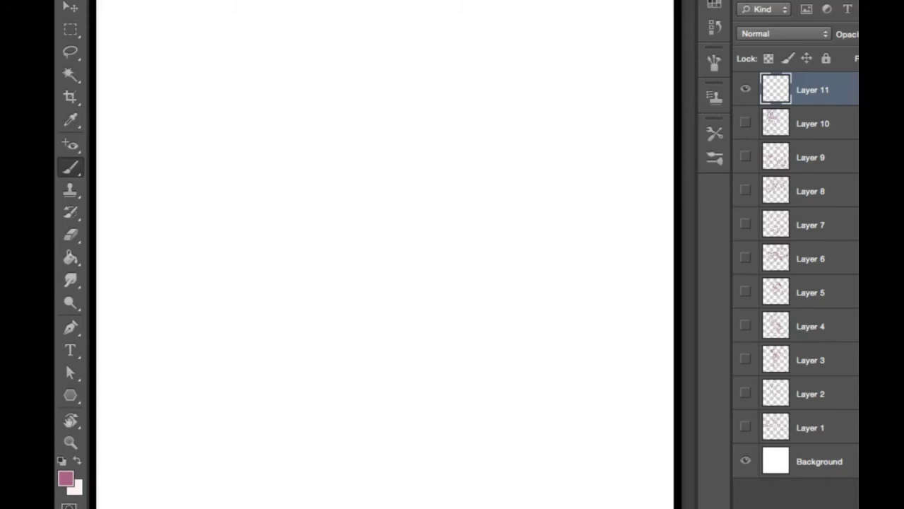
pyautogui.moveTo(363, 57)
pyautogui.mouseDown()
pyautogui.moveTo(330, 79)
pyautogui.moveTo(329, 155)
pyautogui.mouseUp()
pyautogui.moveTo(332, 80)
pyautogui.mouseDown()
pyautogui.moveTo(398, 67)
pyautogui.moveTo(415, 169)
pyautogui.mouseUp()
pyautogui.moveTo(333, 84)
pyautogui.mouseDown()
pyautogui.moveTo(327, 113)
pyautogui.moveTo(385, 173)
pyautogui.mouseUp()
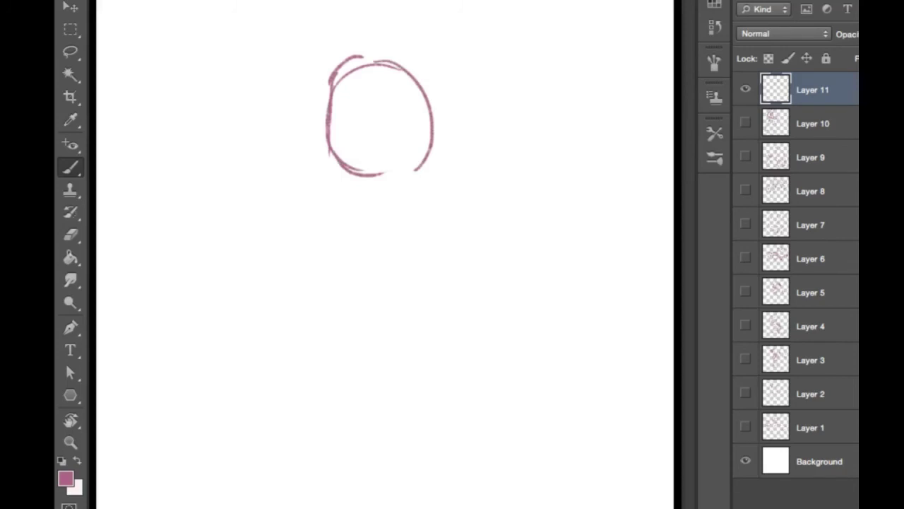
# Draw both shoulders with the outer arm contours, and a wavy hat brim across the forehead
pyautogui.moveTo(333, 205)
pyautogui.mouseDown()
pyautogui.moveTo(321, 212)
pyautogui.moveTo(317, 304)
pyautogui.mouseUp()
pyautogui.moveTo(318, 229); pyautogui.dragTo(336, 307)
pyautogui.moveTo(441, 183)
pyautogui.mouseDown()
pyautogui.moveTo(468, 191)
pyautogui.moveTo(521, 263)
pyautogui.moveTo(508, 366)
pyautogui.mouseUp()
pyautogui.moveTo(294, 99)
pyautogui.mouseDown()
pyautogui.moveTo(360, 102)
pyautogui.moveTo(416, 71)
pyautogui.moveTo(449, 79)
pyautogui.mouseUp()
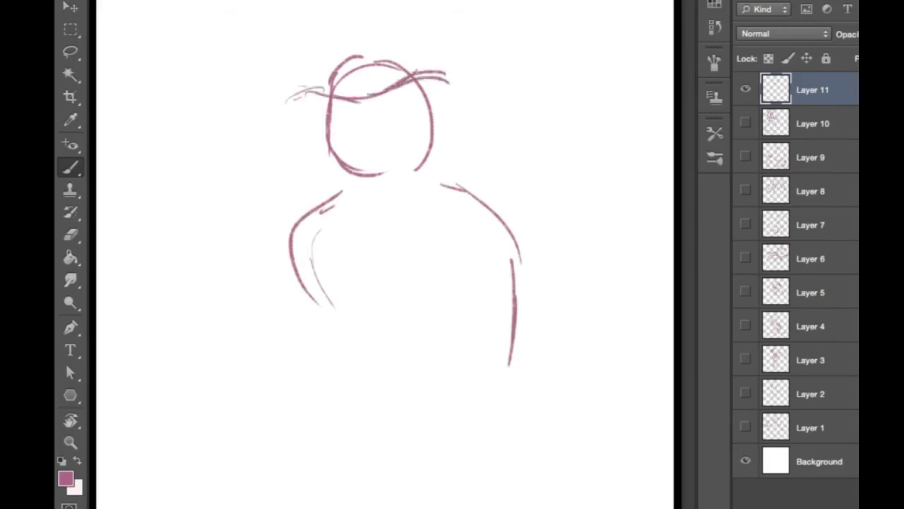
# Draw a pair of large glasses under the brim, with a bridge and a thick outer frame edge
pyautogui.moveTo(342, 104)
pyautogui.mouseDown()
pyautogui.moveTo(317, 118)
pyautogui.moveTo(324, 138)
pyautogui.moveTo(358, 139)
pyautogui.moveTo(359, 106)
pyautogui.moveTo(379, 114)
pyautogui.mouseUp()
pyautogui.moveTo(417, 90)
pyautogui.mouseDown()
pyautogui.moveTo(379, 105)
pyautogui.moveTo(383, 120)
pyautogui.moveTo(417, 127)
pyautogui.moveTo(443, 97)
pyautogui.mouseUp()
pyautogui.moveTo(427, 60); pyautogui.dragTo(430, 99)
pyautogui.moveTo(438, 79); pyautogui.dragTo(439, 113)
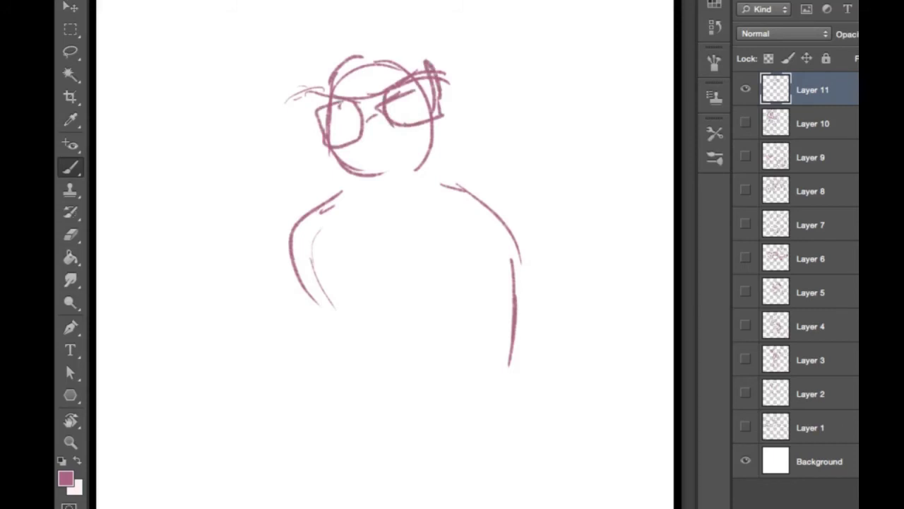
# Draw a wide lopsided smile, thicken the hat brim with a second line, and start a small moustache
pyautogui.moveTo(357, 158)
pyautogui.mouseDown()
pyautogui.moveTo(411, 143)
pyautogui.moveTo(393, 161)
pyautogui.moveTo(358, 161)
pyautogui.moveTo(395, 160)
pyautogui.mouseUp()
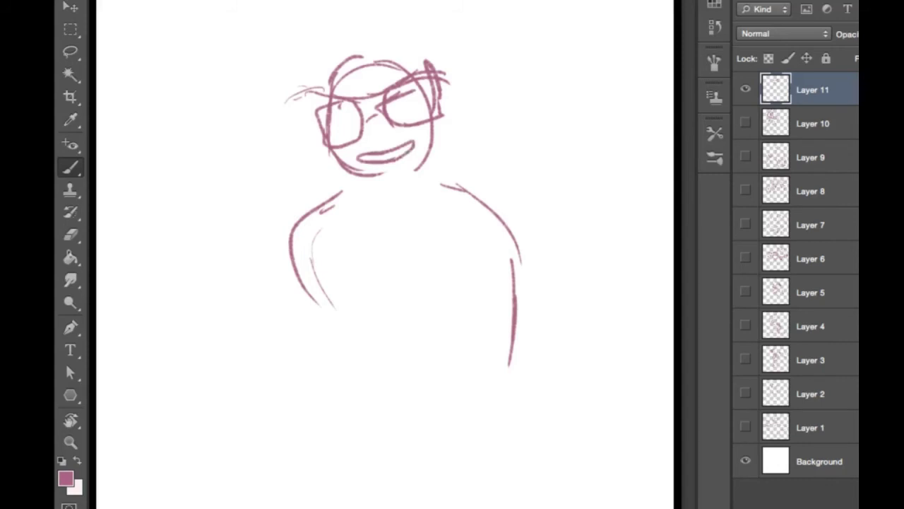
pyautogui.moveTo(288, 97)
pyautogui.mouseDown()
pyautogui.moveTo(320, 77)
pyautogui.moveTo(345, 86)
pyautogui.moveTo(443, 62)
pyautogui.moveTo(450, 74)
pyautogui.mouseUp()
pyautogui.moveTo(355, 149); pyautogui.dragTo(374, 147)
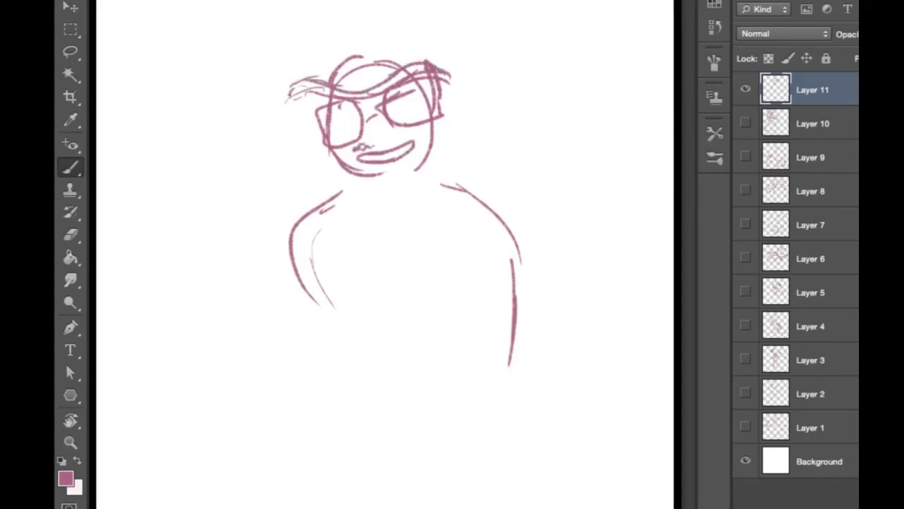
# Draw a fringe of beard strokes along the jaw and below the chin of the figure with glasses
pyautogui.moveTo(338, 171)
pyautogui.mouseDown()
pyautogui.moveTo(337, 202)
pyautogui.moveTo(349, 188)
pyautogui.mouseUp()
pyautogui.moveTo(345, 173); pyautogui.dragTo(369, 212)
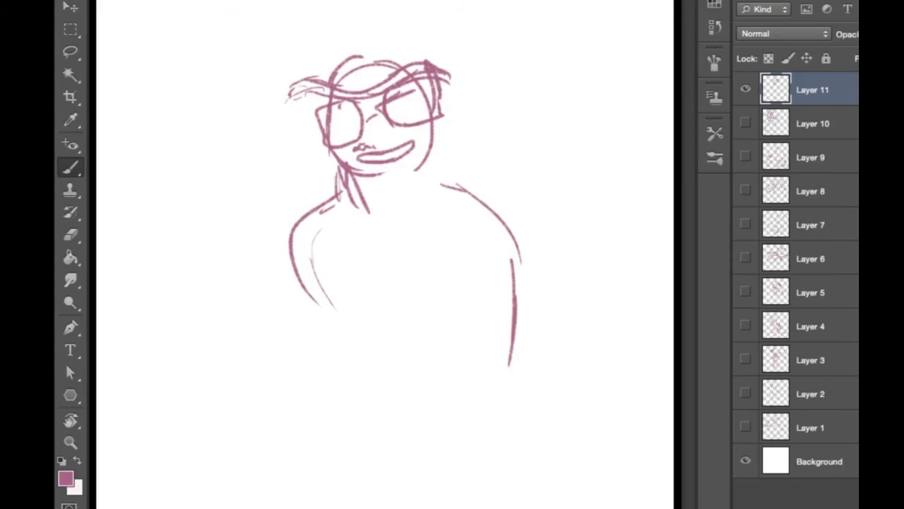
pyautogui.moveTo(366, 175)
pyautogui.mouseDown()
pyautogui.moveTo(373, 205)
pyautogui.moveTo(411, 204)
pyautogui.moveTo(396, 190)
pyautogui.moveTo(417, 198)
pyautogui.mouseUp()
pyautogui.moveTo(431, 134)
pyautogui.mouseDown()
pyautogui.moveTo(424, 189)
pyautogui.moveTo(419, 182)
pyautogui.mouseUp()
pyautogui.moveTo(343, 153)
pyautogui.mouseDown()
pyautogui.moveTo(338, 163)
pyautogui.moveTo(362, 194)
pyautogui.mouseUp()
pyautogui.moveTo(357, 182); pyautogui.dragTo(380, 187)
# Draw long straight hair strokes hanging from under the brim on both sides of the face
pyautogui.moveTo(441, 119)
pyautogui.mouseDown()
pyautogui.moveTo(434, 140)
pyautogui.moveTo(452, 178)
pyautogui.mouseUp()
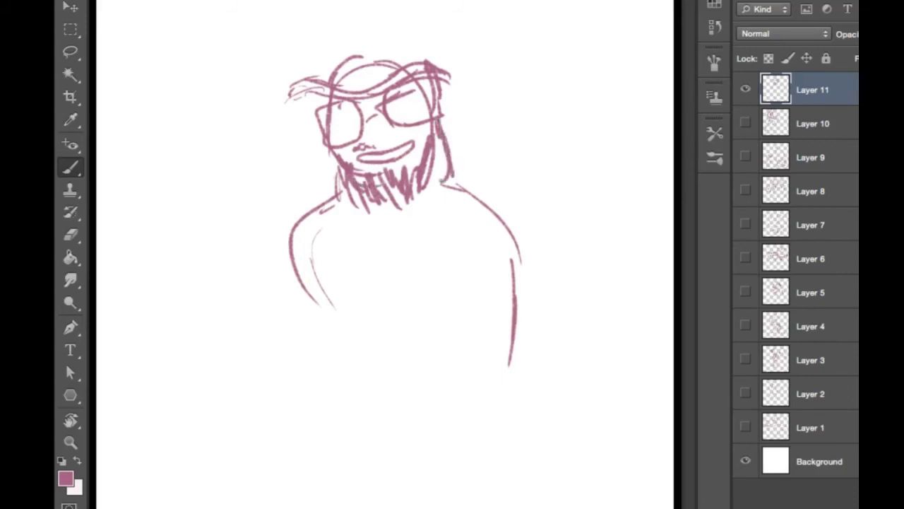
pyautogui.moveTo(440, 136); pyautogui.dragTo(446, 181)
pyautogui.moveTo(309, 109); pyautogui.dragTo(315, 198)
pyautogui.moveTo(303, 109)
pyautogui.mouseDown()
pyautogui.moveTo(311, 200)
pyautogui.moveTo(310, 146)
pyautogui.mouseUp()
pyautogui.moveTo(319, 149)
pyautogui.mouseDown()
pyautogui.moveTo(323, 185)
pyautogui.moveTo(319, 173)
pyautogui.mouseUp()
pyautogui.moveTo(331, 160); pyautogui.dragTo(334, 193)
pyautogui.moveTo(440, 142); pyautogui.dragTo(435, 192)
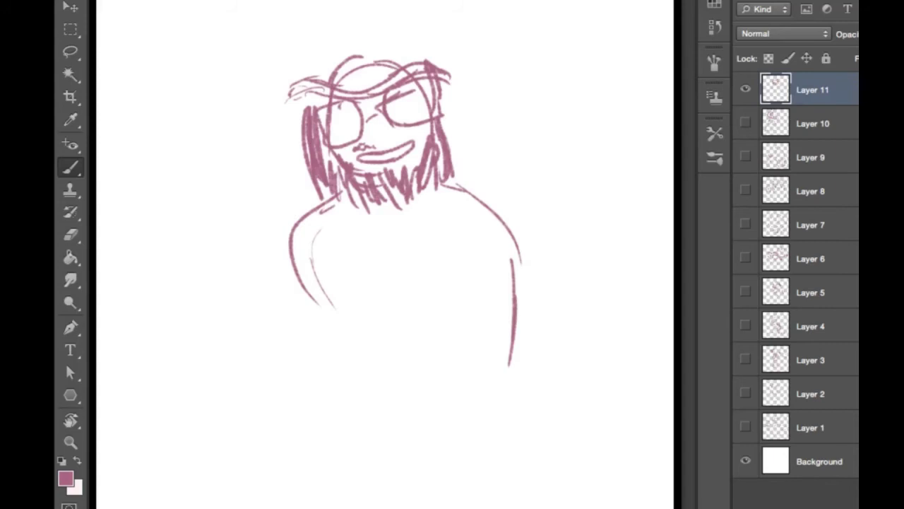
# Complete the moustache, rework the glasses into rounder lenses, and draw radiating spoke lines inside both lenses
pyautogui.moveTo(391, 141); pyautogui.dragTo(416, 129)
pyautogui.moveTo(328, 147)
pyautogui.mouseDown()
pyautogui.moveTo(330, 113)
pyautogui.moveTo(343, 98)
pyautogui.moveTo(424, 90)
pyautogui.moveTo(403, 78)
pyautogui.moveTo(427, 115)
pyautogui.mouseUp()
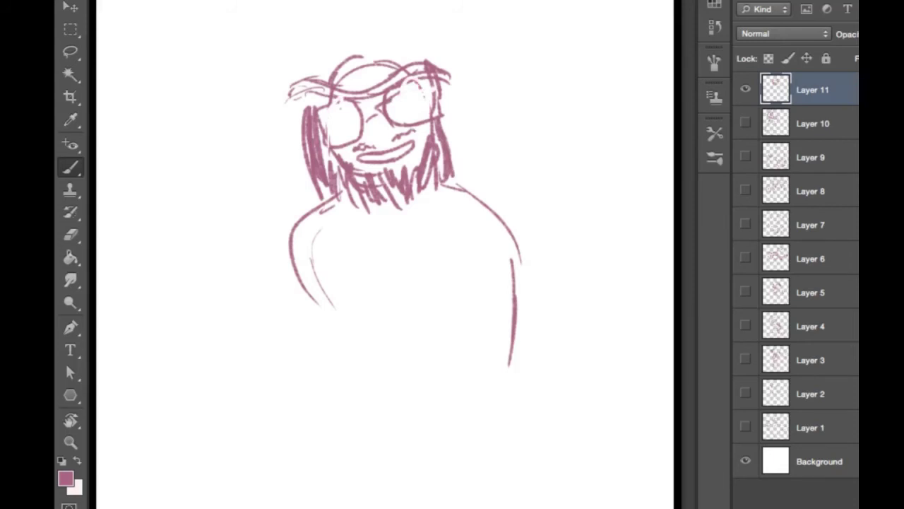
pyautogui.moveTo(326, 123); pyautogui.dragTo(340, 139)
pyautogui.moveTo(348, 126)
pyautogui.mouseDown()
pyautogui.moveTo(348, 142)
pyautogui.moveTo(355, 110)
pyautogui.moveTo(340, 120)
pyautogui.mouseUp()
pyautogui.moveTo(326, 117); pyautogui.dragTo(336, 113)
pyautogui.moveTo(336, 116); pyautogui.dragTo(344, 107)
pyautogui.moveTo(403, 102); pyautogui.dragTo(414, 119)
pyautogui.moveTo(402, 103); pyautogui.dragTo(418, 122)
pyautogui.moveTo(421, 102); pyautogui.dragTo(428, 120)
pyautogui.moveTo(426, 96); pyautogui.dragTo(438, 101)
pyautogui.moveTo(390, 100)
pyautogui.mouseDown()
pyautogui.moveTo(406, 106)
pyautogui.moveTo(413, 86)
pyautogui.moveTo(406, 86)
pyautogui.mouseUp()
pyautogui.moveTo(421, 90); pyautogui.dragTo(424, 79)
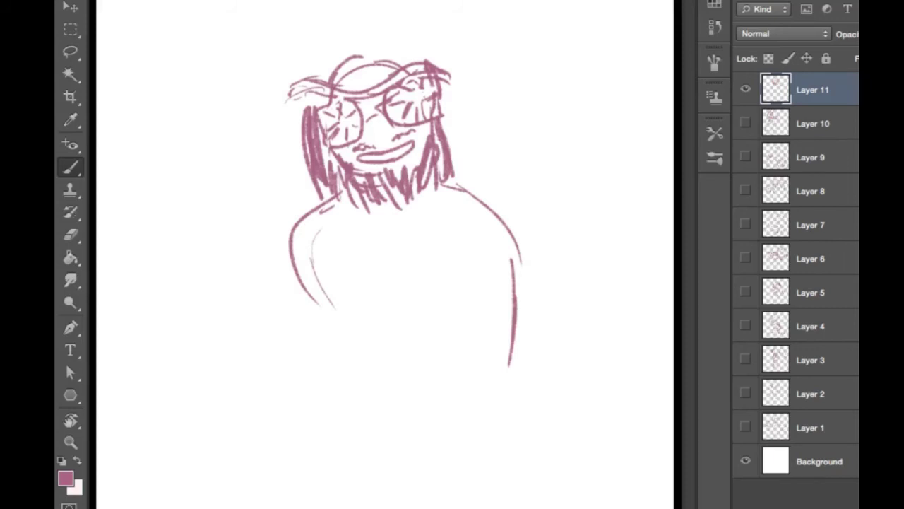
# Draw the left arm with a wide sleeve and a forearm extending outward
pyautogui.moveTo(293, 253); pyautogui.dragTo(265, 357)
pyautogui.moveTo(323, 347); pyautogui.dragTo(285, 386)
pyautogui.moveTo(295, 274); pyautogui.dragTo(241, 372)
pyautogui.moveTo(267, 339)
pyautogui.mouseDown()
pyautogui.moveTo(177, 340)
pyautogui.moveTo(241, 377)
pyautogui.moveTo(281, 377)
pyautogui.mouseUp()
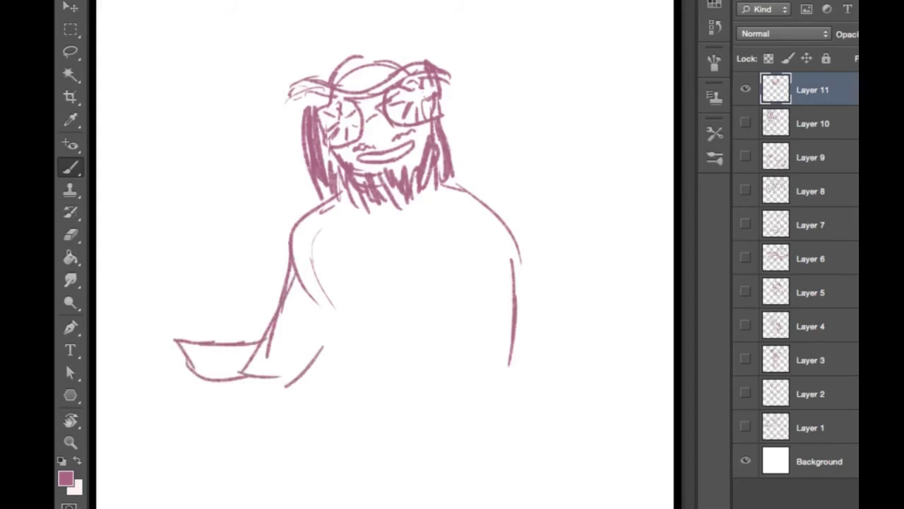
# Draw the right arm with a bent elbow and a forearm stretched outward and upward
pyautogui.moveTo(514, 242); pyautogui.dragTo(561, 295)
pyautogui.moveTo(520, 321); pyautogui.dragTo(542, 326)
pyautogui.moveTo(500, 311); pyautogui.dragTo(569, 346)
pyautogui.moveTo(561, 297)
pyautogui.mouseDown()
pyautogui.moveTo(621, 284)
pyautogui.moveTo(640, 299)
pyautogui.moveTo(545, 352)
pyautogui.mouseUp()
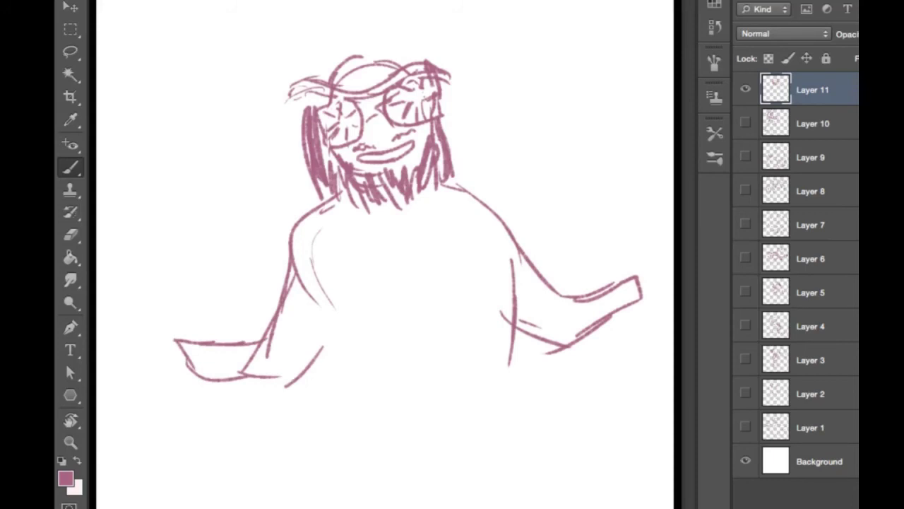
# Draw a tall peaked hat crown above the brim and add outer hair strokes on the right side of the face
pyautogui.moveTo(319, 88)
pyautogui.mouseDown()
pyautogui.moveTo(313, 36)
pyautogui.moveTo(321, 80)
pyautogui.mouseUp()
pyautogui.moveTo(332, 41); pyautogui.dragTo(326, 68)
pyautogui.moveTo(325, 24)
pyautogui.mouseDown()
pyautogui.moveTo(327, 79)
pyautogui.moveTo(374, 3)
pyautogui.moveTo(394, 51)
pyautogui.mouseUp()
pyautogui.moveTo(383, 17); pyautogui.dragTo(425, 55)
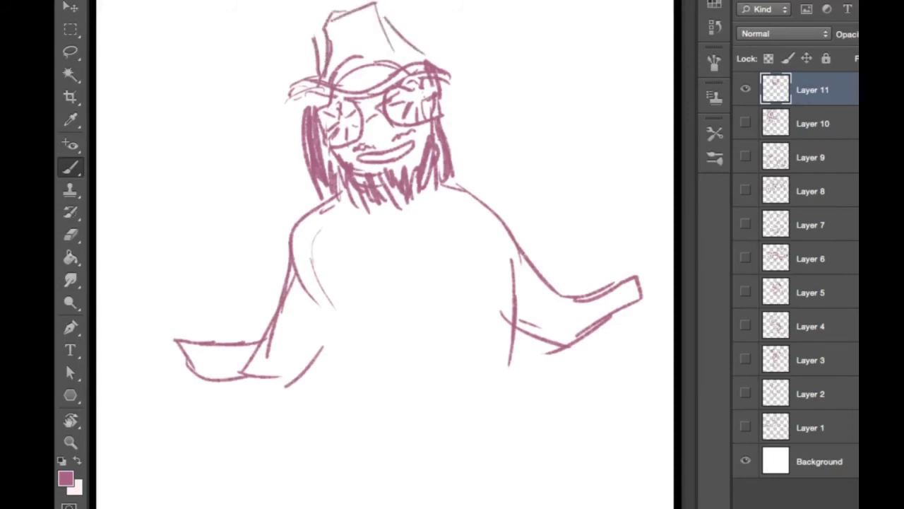
pyautogui.moveTo(445, 113); pyautogui.dragTo(453, 168)
pyautogui.moveTo(458, 121); pyautogui.dragTo(462, 182)
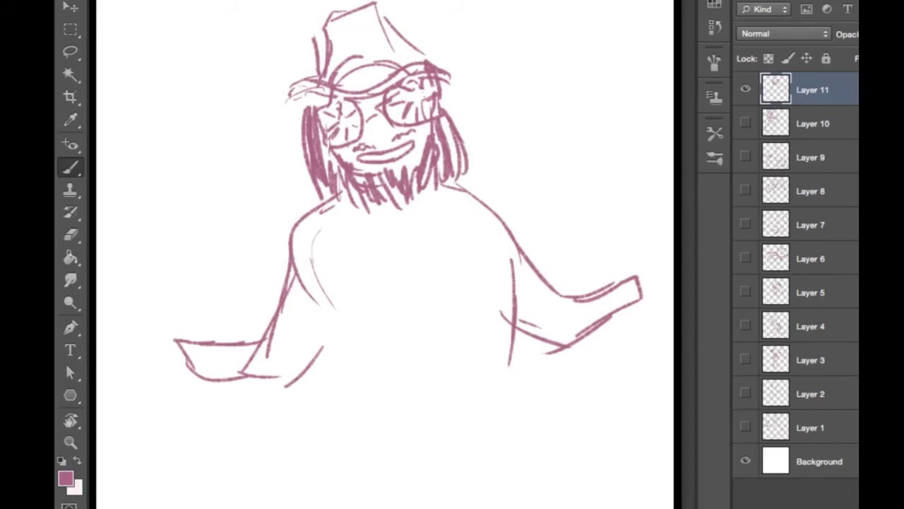
# Draw open hands on both outstretched arms and long fringe lines hanging beneath the sleeves
pyautogui.moveTo(176, 340)
pyautogui.mouseDown()
pyautogui.moveTo(138, 370)
pyautogui.moveTo(182, 379)
pyautogui.mouseUp()
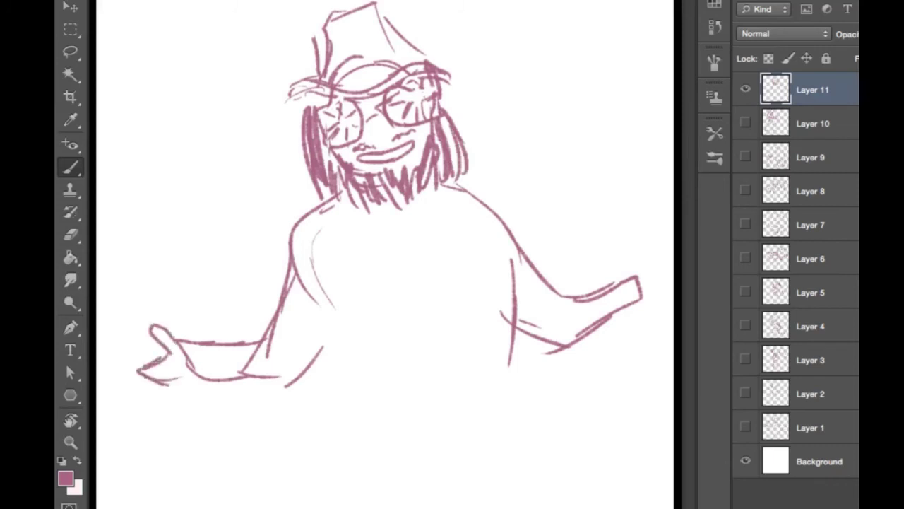
pyautogui.moveTo(633, 287)
pyautogui.mouseDown()
pyautogui.moveTo(667, 287)
pyautogui.moveTo(664, 305)
pyautogui.moveTo(556, 329)
pyautogui.moveTo(524, 356)
pyautogui.mouseUp()
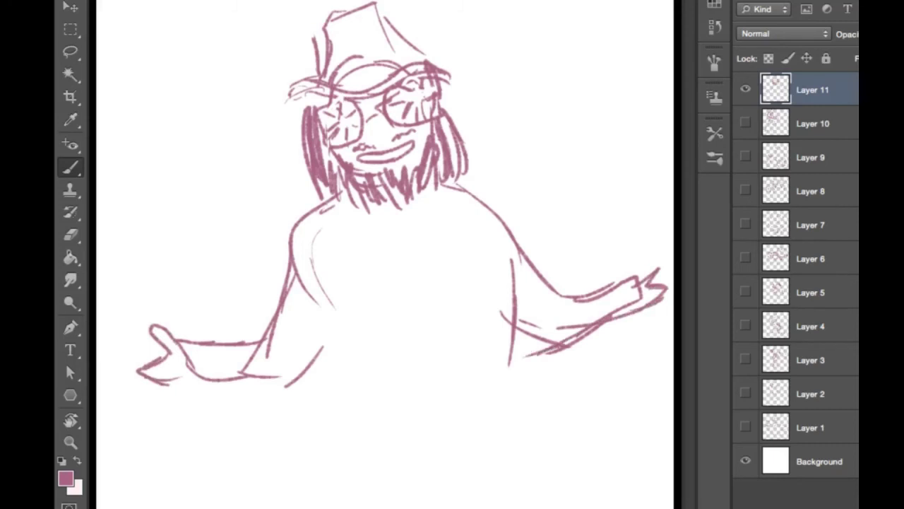
pyautogui.moveTo(329, 204); pyautogui.dragTo(323, 217)
pyautogui.moveTo(310, 187); pyautogui.dragTo(306, 197)
pyautogui.moveTo(190, 379); pyautogui.dragTo(220, 492)
pyautogui.moveTo(250, 385); pyautogui.dragTo(267, 503)
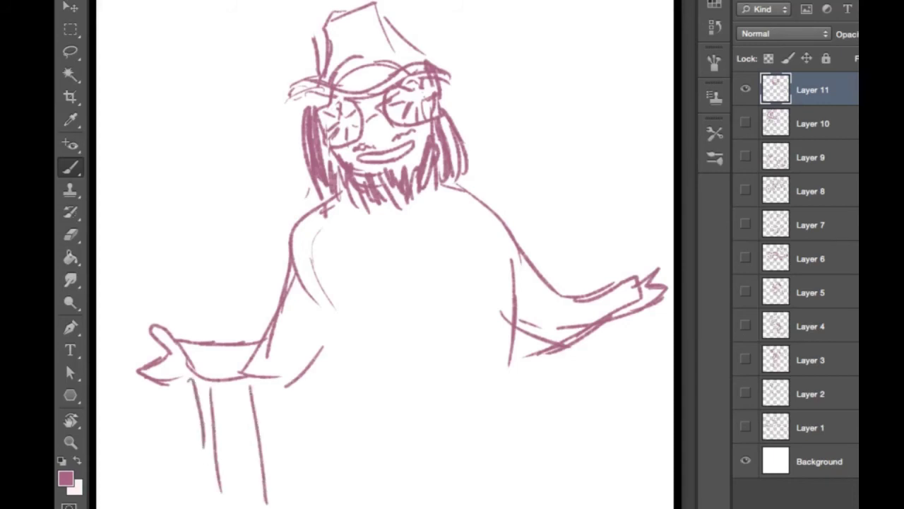
pyautogui.moveTo(295, 419); pyautogui.dragTo(308, 491)
pyautogui.moveTo(561, 352)
pyautogui.mouseDown()
pyautogui.moveTo(571, 426)
pyautogui.moveTo(600, 462)
pyautogui.mouseUp()
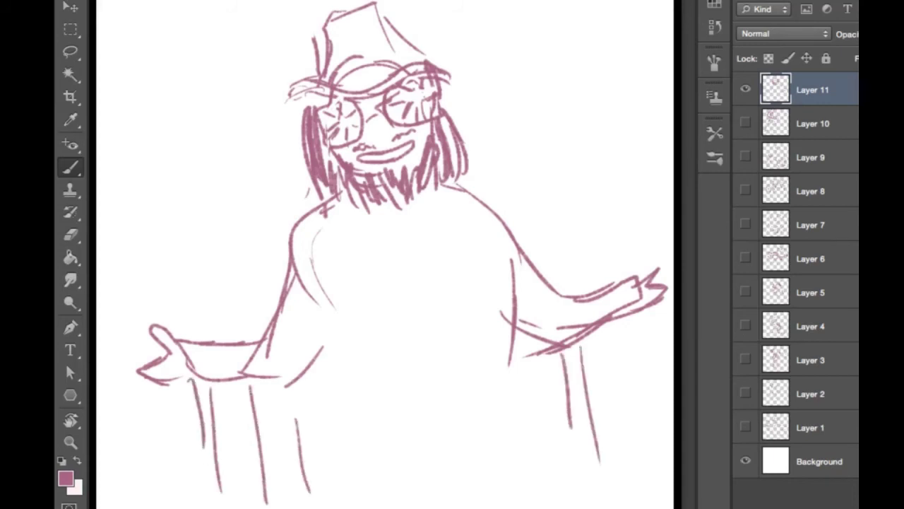
pyautogui.moveTo(634, 312); pyautogui.dragTo(643, 418)
pyautogui.moveTo(623, 331)
pyautogui.mouseDown()
pyautogui.moveTo(635, 428)
pyautogui.moveTo(613, 459)
pyautogui.mouseUp()
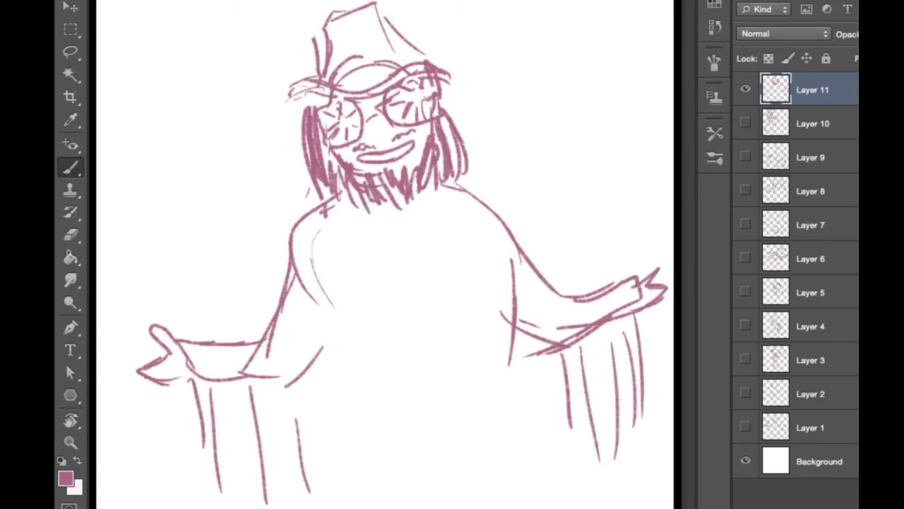
# Extend the hat with curled brim sides and a heavier crown edge, and add a pointed collar with long lapel lines
pyautogui.moveTo(320, 92)
pyautogui.mouseDown()
pyautogui.moveTo(272, 88)
pyautogui.moveTo(301, 141)
pyautogui.mouseUp()
pyautogui.moveTo(285, 110); pyautogui.dragTo(293, 120)
pyautogui.moveTo(441, 65)
pyautogui.mouseDown()
pyautogui.moveTo(449, 107)
pyautogui.moveTo(441, 126)
pyautogui.mouseUp()
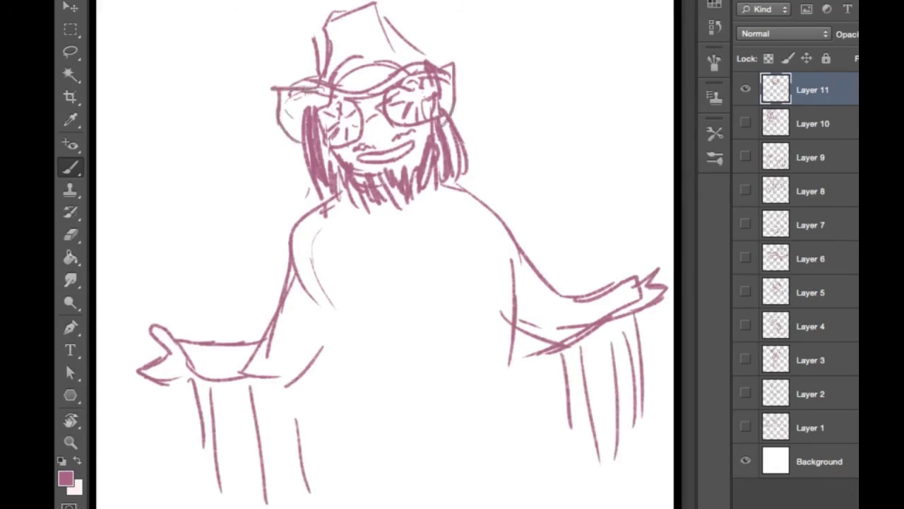
pyautogui.moveTo(322, 31)
pyautogui.mouseDown()
pyautogui.moveTo(324, 72)
pyautogui.moveTo(310, 27)
pyautogui.mouseUp()
pyautogui.moveTo(309, 27)
pyautogui.mouseDown()
pyautogui.moveTo(356, 6)
pyautogui.moveTo(374, 10)
pyautogui.mouseUp()
pyautogui.moveTo(338, 189); pyautogui.dragTo(361, 225)
pyautogui.moveTo(353, 205); pyautogui.dragTo(377, 269)
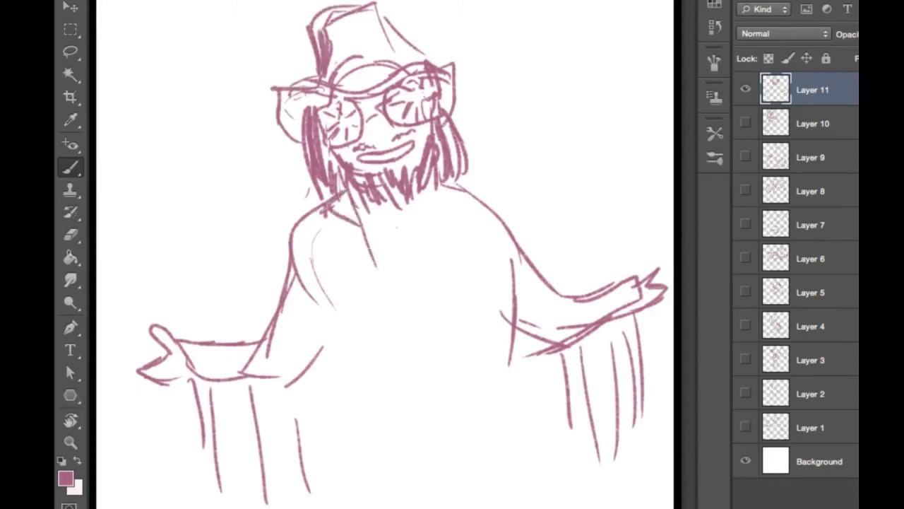
pyautogui.moveTo(475, 178)
pyautogui.mouseDown()
pyautogui.moveTo(455, 210)
pyautogui.moveTo(446, 305)
pyautogui.mouseUp()
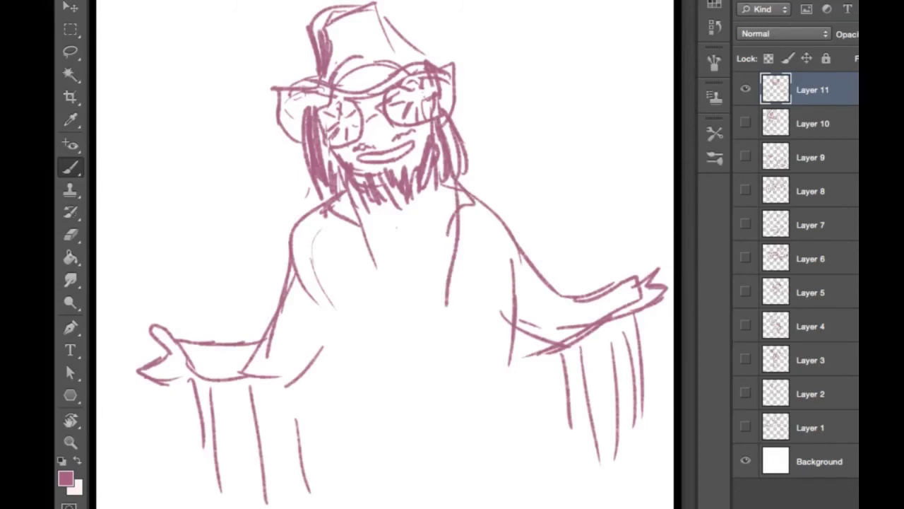
# Handwrite "Your son is truly an" on two lines beside the figure's head
pyautogui.moveTo(479, 31)
pyautogui.mouseDown()
pyautogui.moveTo(497, 68)
pyautogui.moveTo(480, 88)
pyautogui.mouseUp()
pyautogui.moveTo(510, 54)
pyautogui.mouseDown()
pyautogui.moveTo(532, 71)
pyautogui.moveTo(542, 48)
pyautogui.moveTo(568, 70)
pyautogui.moveTo(581, 57)
pyautogui.moveTo(608, 71)
pyautogui.moveTo(633, 72)
pyautogui.mouseUp()
pyautogui.moveTo(636, 39); pyautogui.dragTo(636, 42)
pyautogui.moveTo(646, 50); pyautogui.dragTo(628, 75)
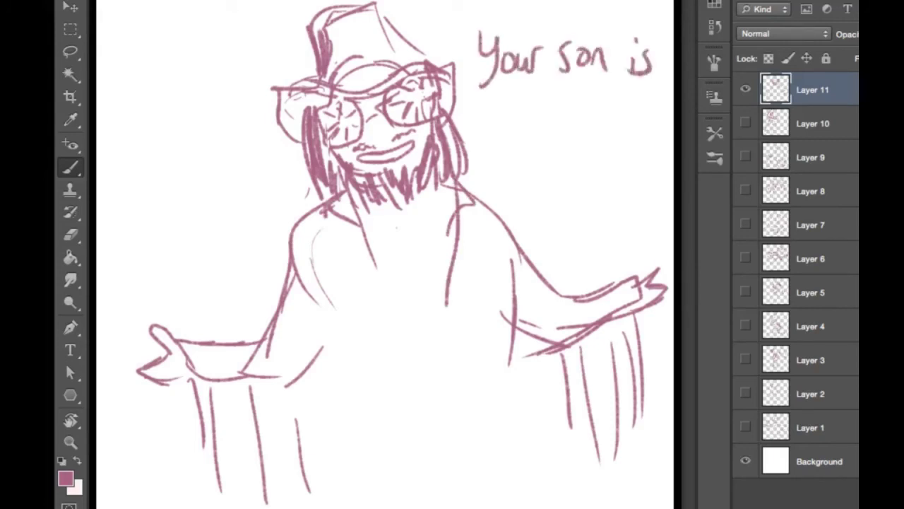
pyautogui.moveTo(483, 95)
pyautogui.mouseDown()
pyautogui.moveTo(481, 136)
pyautogui.moveTo(494, 113)
pyautogui.mouseUp()
pyautogui.moveTo(502, 132)
pyautogui.mouseDown()
pyautogui.moveTo(505, 112)
pyautogui.moveTo(518, 134)
pyautogui.mouseUp()
pyautogui.moveTo(527, 95); pyautogui.dragTo(526, 135)
pyautogui.moveTo(531, 119)
pyautogui.mouseDown()
pyautogui.moveTo(545, 157)
pyautogui.moveTo(540, 168)
pyautogui.mouseUp()
pyautogui.moveTo(576, 104)
pyautogui.mouseDown()
pyautogui.moveTo(565, 108)
pyautogui.moveTo(583, 131)
pyautogui.mouseUp()
pyautogui.moveTo(591, 131)
pyautogui.mouseDown()
pyautogui.moveTo(598, 116)
pyautogui.moveTo(603, 132)
pyautogui.mouseUp()
# Finish the handwritten caption with "advanced son" and closing exclamation strokes above the outstretched right arm
pyautogui.moveTo(482, 180); pyautogui.dragTo(500, 197)
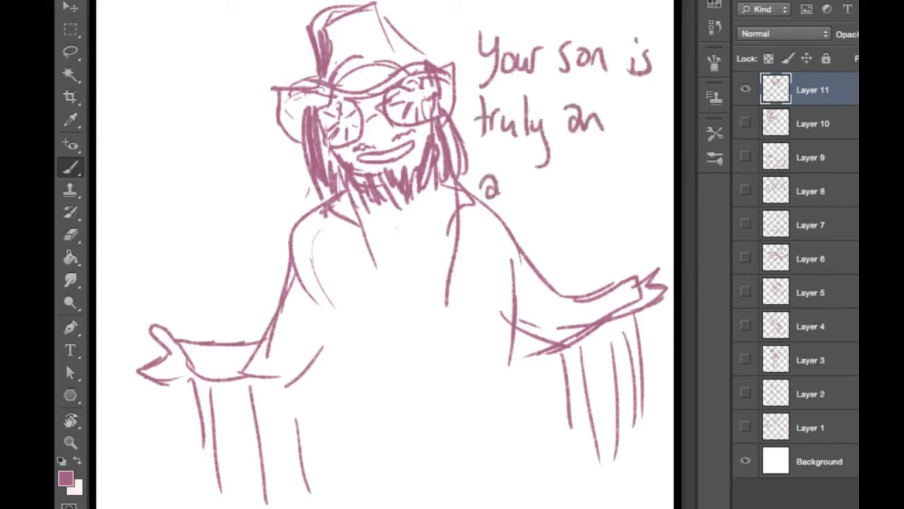
pyautogui.moveTo(511, 164); pyautogui.dragTo(514, 198)
pyautogui.moveTo(512, 186)
pyautogui.mouseDown()
pyautogui.moveTo(501, 192)
pyautogui.moveTo(558, 200)
pyautogui.mouseUp()
pyautogui.moveTo(562, 185); pyautogui.dragTo(585, 200)
pyautogui.moveTo(606, 185); pyautogui.dragTo(595, 197)
pyautogui.moveTo(613, 166); pyautogui.dragTo(616, 198)
pyautogui.moveTo(552, 216)
pyautogui.mouseDown()
pyautogui.moveTo(538, 247)
pyautogui.moveTo(568, 246)
pyautogui.mouseUp()
pyautogui.moveTo(570, 233); pyautogui.dragTo(586, 246)
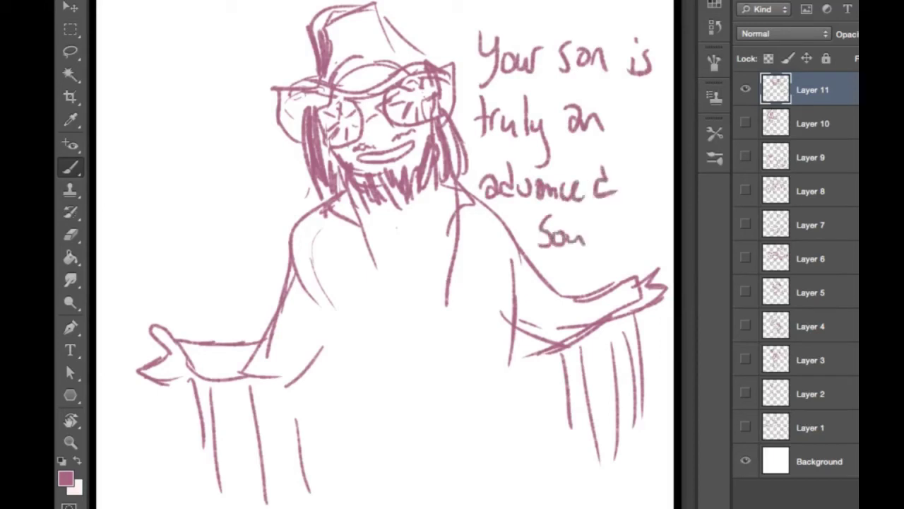
pyautogui.moveTo(602, 212); pyautogui.dragTo(602, 250)
pyautogui.moveTo(629, 201); pyautogui.dragTo(625, 237)
pyautogui.click(627, 249)
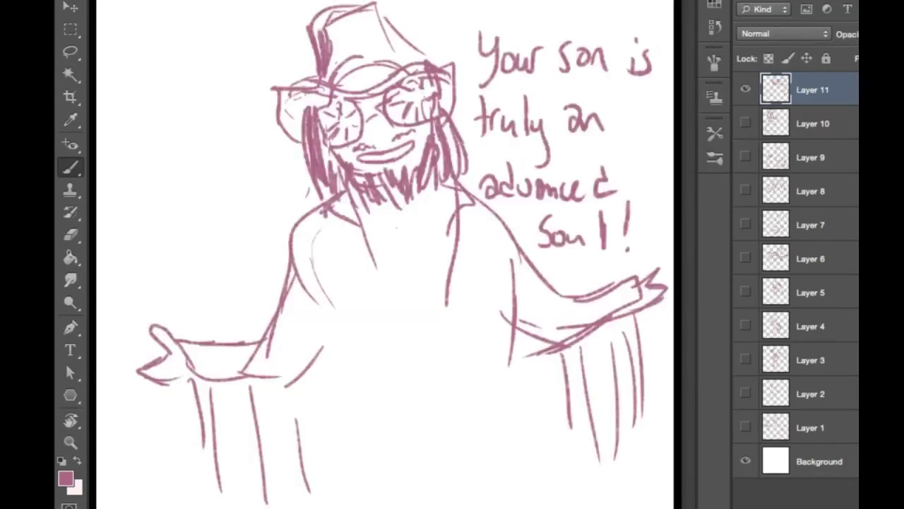
# Hide the finished drawing and add a single new empty layer above it, undoing the extra one
pyautogui.hotkey('ctrl', ',')
pyautogui.hotkey('ctrl', 'alt', 'shift', 'n')
pyautogui.hotkey('ctrl', 'alt', 'shift', 'n')
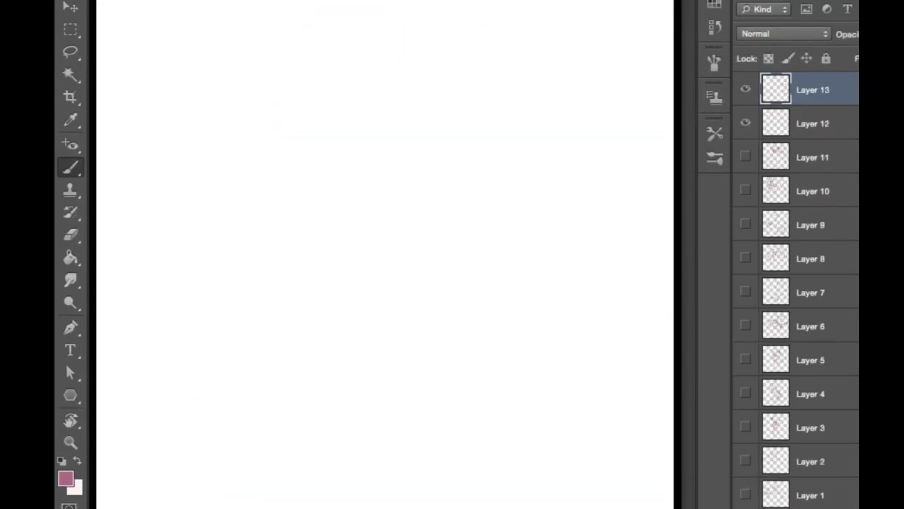
pyautogui.hotkey('ctrl', 'z')
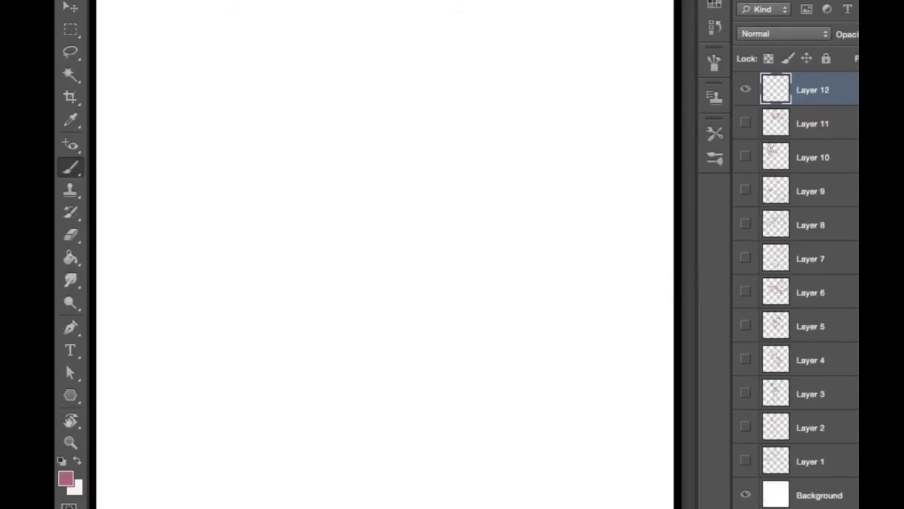
# Handwrite "My cat is begging" across the upper part of the blank canvas
pyautogui.moveTo(164, 170); pyautogui.dragTo(205, 164)
pyautogui.moveTo(212, 133); pyautogui.dragTo(222, 161)
pyautogui.moveTo(240, 130); pyautogui.dragTo(227, 205)
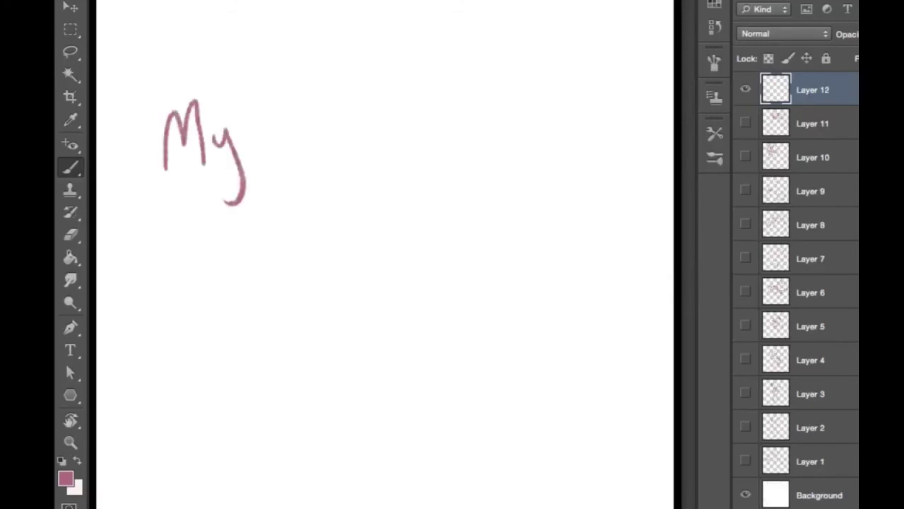
pyautogui.moveTo(289, 113); pyautogui.dragTo(298, 160)
pyautogui.moveTo(322, 126); pyautogui.dragTo(332, 154)
pyautogui.moveTo(346, 82)
pyautogui.mouseDown()
pyautogui.moveTo(347, 145)
pyautogui.moveTo(365, 112)
pyautogui.moveTo(402, 144)
pyautogui.mouseUp()
pyautogui.moveTo(401, 98); pyautogui.dragTo(413, 141)
pyautogui.moveTo(477, 85)
pyautogui.mouseDown()
pyautogui.moveTo(472, 149)
pyautogui.moveTo(512, 120)
pyautogui.moveTo(531, 139)
pyautogui.moveTo(526, 186)
pyautogui.mouseUp()
pyautogui.moveTo(542, 134)
pyautogui.mouseDown()
pyautogui.moveTo(555, 142)
pyautogui.moveTo(543, 188)
pyautogui.moveTo(568, 149)
pyautogui.mouseUp()
pyautogui.moveTo(561, 112); pyautogui.dragTo(561, 114)
pyautogui.moveTo(575, 142)
pyautogui.mouseDown()
pyautogui.moveTo(582, 127)
pyautogui.moveTo(595, 147)
pyautogui.mouseUp()
pyautogui.moveTo(612, 127)
pyautogui.mouseDown()
pyautogui.moveTo(613, 181)
pyautogui.moveTo(586, 186)
pyautogui.mouseUp()
# Handwrite "me for dinner so" as the second line of the note
pyautogui.moveTo(180, 249); pyautogui.dragTo(195, 254)
pyautogui.moveTo(200, 242)
pyautogui.mouseDown()
pyautogui.moveTo(211, 231)
pyautogui.moveTo(220, 253)
pyautogui.mouseUp()
pyautogui.moveTo(280, 195); pyautogui.dragTo(267, 251)
pyautogui.moveTo(257, 224)
pyautogui.mouseDown()
pyautogui.moveTo(288, 241)
pyautogui.moveTo(286, 230)
pyautogui.moveTo(340, 219)
pyautogui.mouseUp()
pyautogui.moveTo(340, 219)
pyautogui.mouseDown()
pyautogui.moveTo(350, 238)
pyautogui.moveTo(371, 236)
pyautogui.mouseUp()
pyautogui.moveTo(365, 209)
pyautogui.mouseDown()
pyautogui.moveTo(374, 235)
pyautogui.moveTo(386, 226)
pyautogui.moveTo(438, 247)
pyautogui.mouseUp()
pyautogui.moveTo(448, 238); pyautogui.dragTo(463, 223)
pyautogui.moveTo(519, 225); pyautogui.dragTo(538, 242)
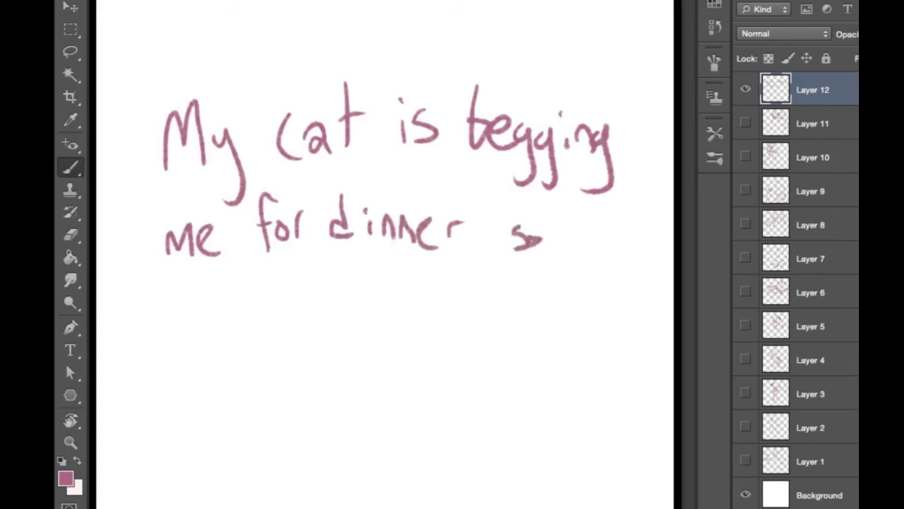
# Handwrite "I might dissappear" as the third line of the note
pyautogui.moveTo(168, 300)
pyautogui.mouseDown()
pyautogui.moveTo(202, 295)
pyautogui.moveTo(191, 324)
pyautogui.mouseUp()
pyautogui.moveTo(185, 323)
pyautogui.mouseDown()
pyautogui.moveTo(239, 308)
pyautogui.moveTo(275, 325)
pyautogui.moveTo(287, 307)
pyautogui.moveTo(284, 358)
pyautogui.mouseUp()
pyautogui.moveTo(299, 278); pyautogui.dragTo(318, 328)
pyautogui.moveTo(327, 296); pyautogui.dragTo(327, 330)
pyautogui.moveTo(318, 306); pyautogui.dragTo(338, 303)
pyautogui.moveTo(412, 295); pyautogui.dragTo(416, 332)
pyautogui.moveTo(433, 314)
pyautogui.mouseDown()
pyautogui.moveTo(434, 325)
pyautogui.moveTo(435, 300)
pyautogui.mouseUp()
pyautogui.moveTo(455, 302); pyautogui.dragTo(446, 326)
pyautogui.moveTo(470, 302); pyautogui.dragTo(459, 329)
pyautogui.moveTo(493, 302)
pyautogui.mouseDown()
pyautogui.moveTo(480, 311)
pyautogui.moveTo(515, 353)
pyautogui.mouseUp()
pyautogui.moveTo(509, 311)
pyautogui.mouseDown()
pyautogui.moveTo(526, 318)
pyautogui.moveTo(529, 343)
pyautogui.mouseUp()
pyautogui.moveTo(527, 302)
pyautogui.mouseDown()
pyautogui.moveTo(534, 340)
pyautogui.moveTo(552, 311)
pyautogui.moveTo(555, 319)
pyautogui.moveTo(581, 317)
pyautogui.mouseUp()
pyautogui.moveTo(582, 305); pyautogui.dragTo(604, 291)
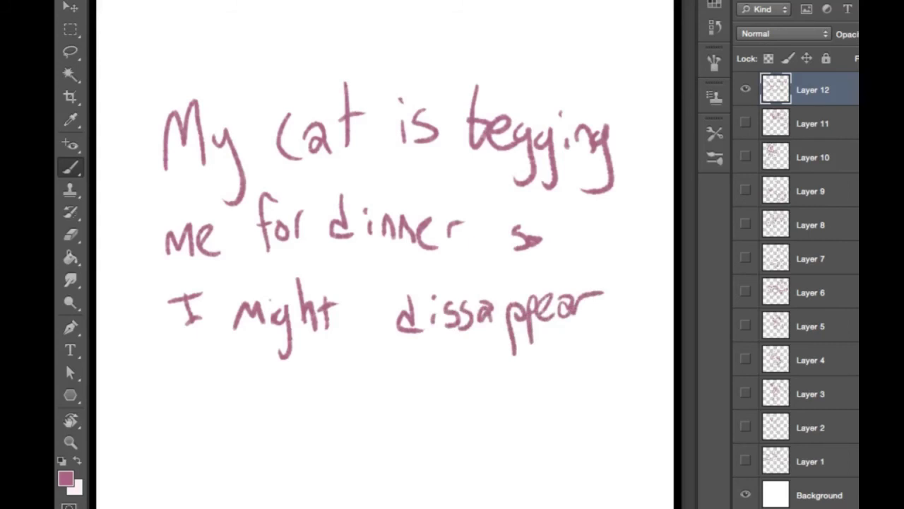
# Draw a small open-mouthed ghost with oval eyes and a wavy trailing tail below the note
pyautogui.moveTo(433, 362)
pyautogui.mouseDown()
pyautogui.moveTo(394, 374)
pyautogui.moveTo(388, 415)
pyautogui.moveTo(401, 434)
pyautogui.moveTo(425, 442)
pyautogui.moveTo(443, 372)
pyautogui.moveTo(466, 423)
pyautogui.moveTo(498, 441)
pyautogui.moveTo(443, 446)
pyautogui.moveTo(399, 435)
pyautogui.moveTo(417, 415)
pyautogui.moveTo(404, 391)
pyautogui.moveTo(432, 385)
pyautogui.mouseUp()
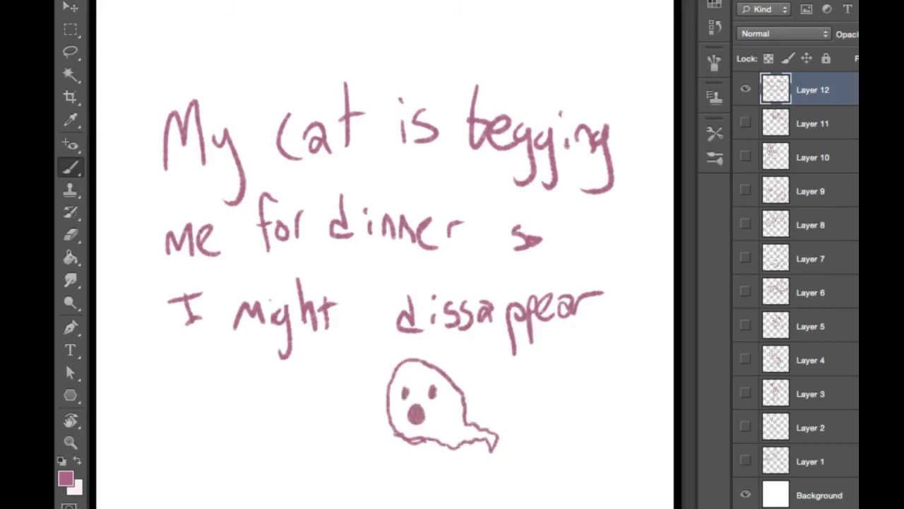
pyautogui.moveTo(387, 412)
pyautogui.mouseDown()
pyautogui.moveTo(365, 414)
pyautogui.moveTo(393, 432)
pyautogui.mouseUp()
pyautogui.moveTo(446, 409); pyautogui.dragTo(448, 426)
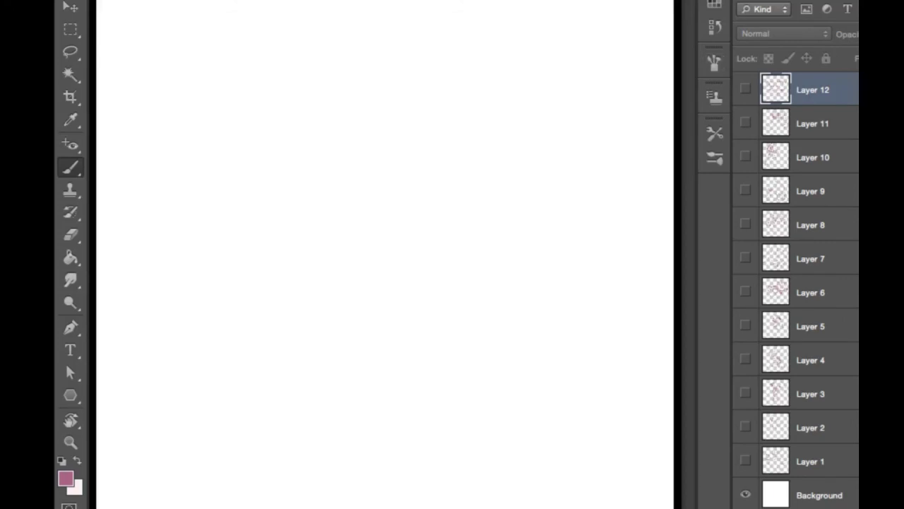
# Add a new empty layer above the hidden cat note layer
pyautogui.hotkey('ctrl', 'shift', 'alt', 'n')
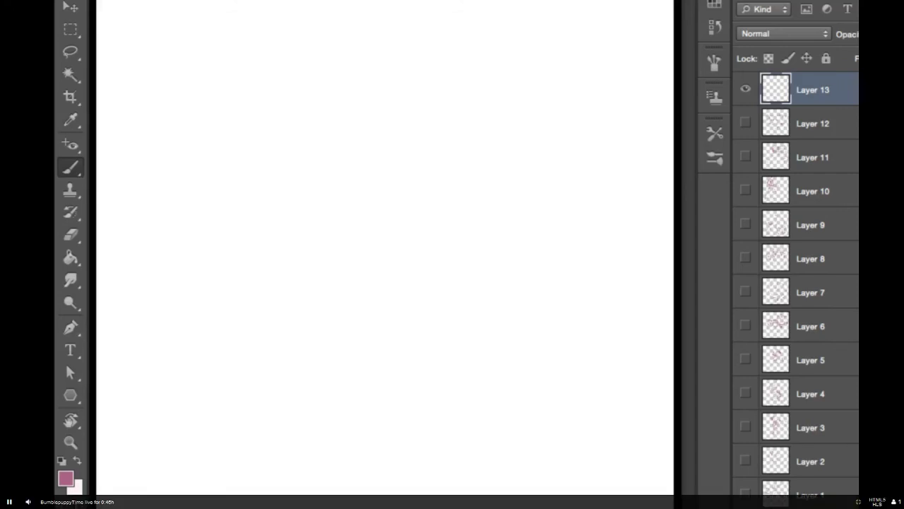
pyautogui.press('Escape')
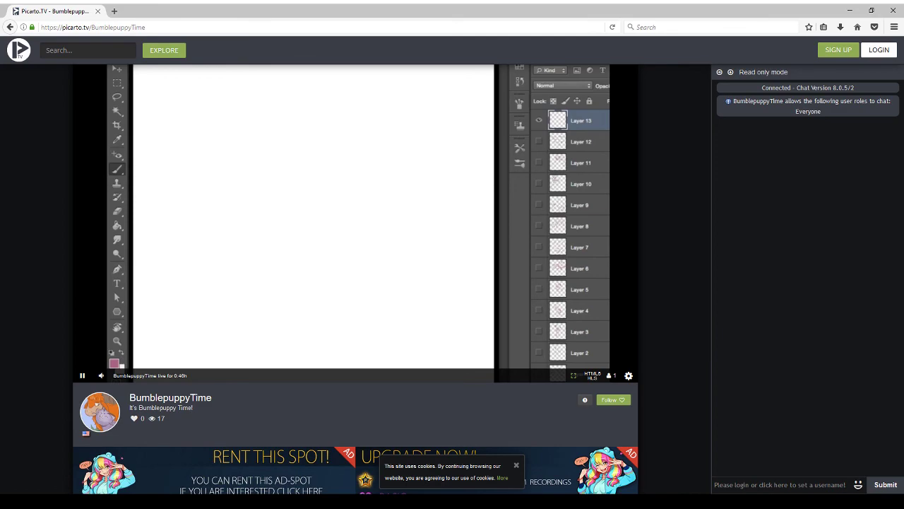
pyautogui.press('f')
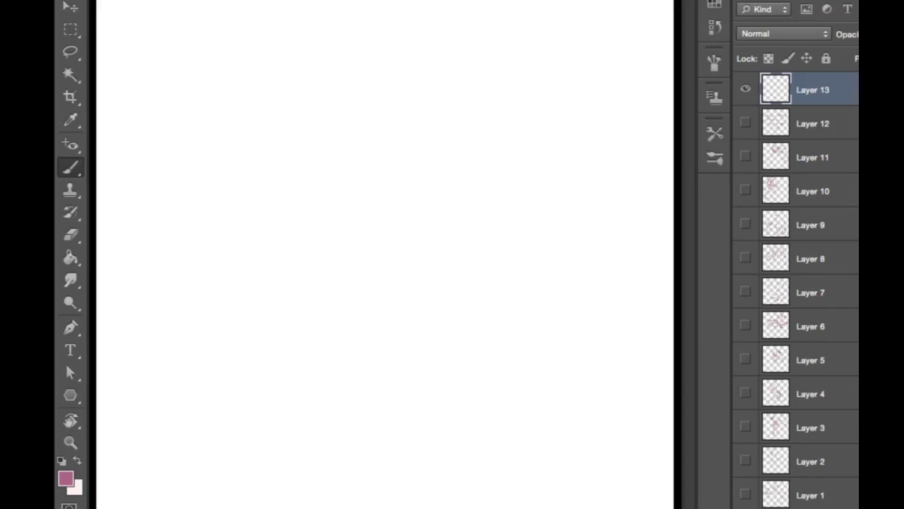
# Draw a long bamboo-like stalk across the upper canvas, with a thin segment, a banded joint and a thicker segment
pyautogui.moveTo(420, 83); pyautogui.dragTo(339, 92)
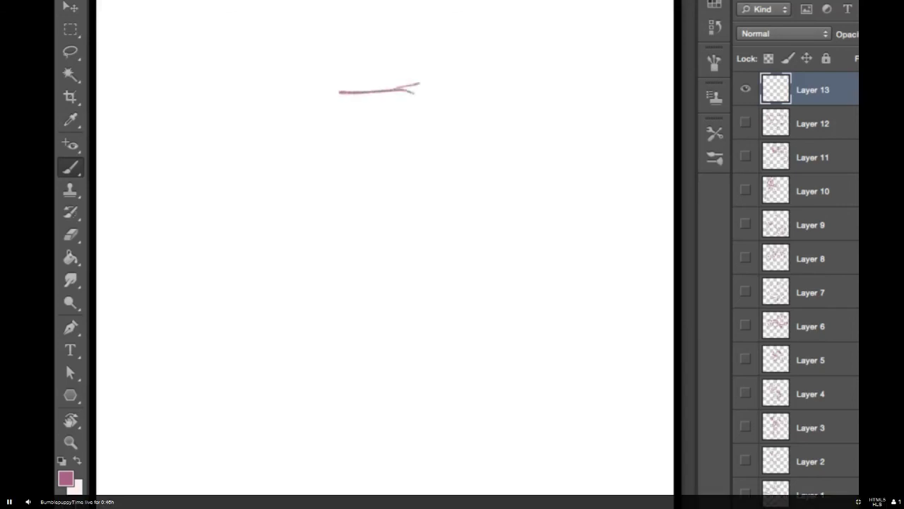
pyautogui.moveTo(329, 115); pyautogui.dragTo(565, 62)
pyautogui.moveTo(317, 94); pyautogui.dragTo(552, 46)
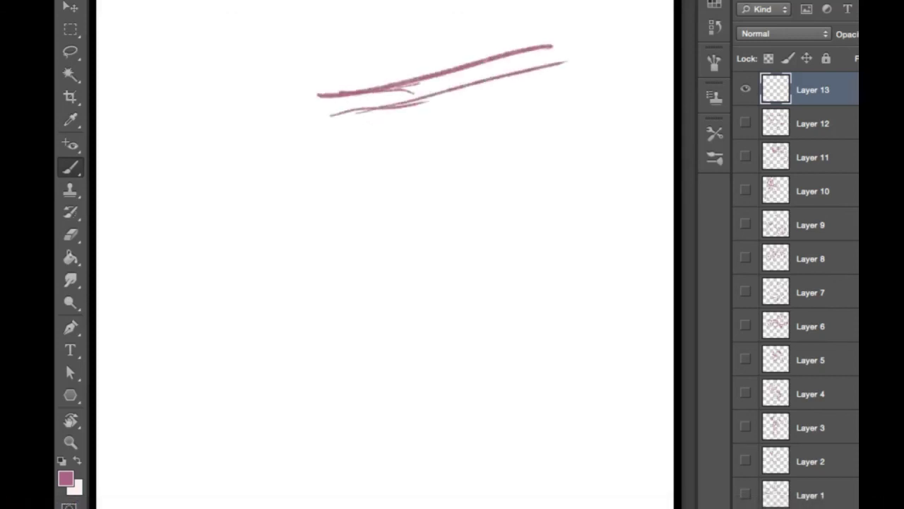
pyautogui.moveTo(311, 95)
pyautogui.mouseDown()
pyautogui.moveTo(317, 130)
pyautogui.moveTo(319, 96)
pyautogui.moveTo(310, 128)
pyautogui.moveTo(290, 133)
pyautogui.moveTo(290, 101)
pyautogui.moveTo(157, 151)
pyautogui.mouseUp()
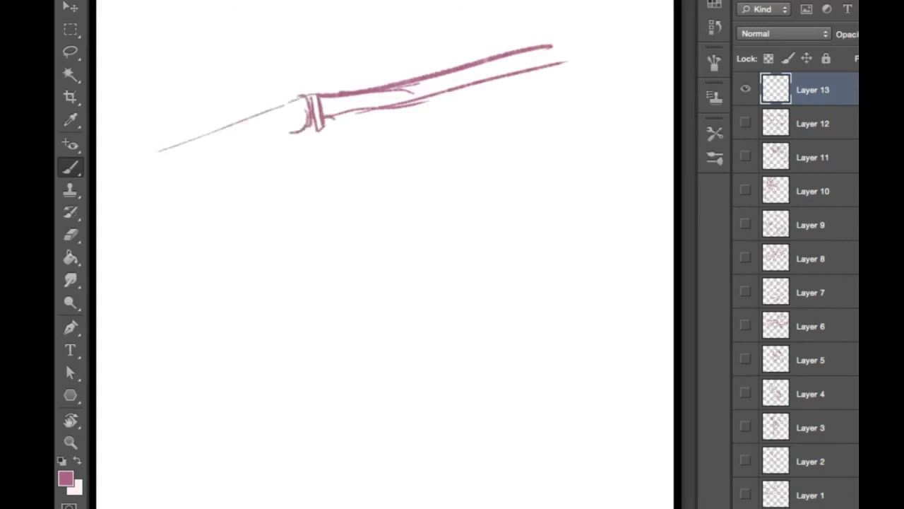
pyautogui.moveTo(315, 125); pyautogui.dragTo(150, 182)
pyautogui.moveTo(241, 148); pyautogui.dragTo(124, 208)
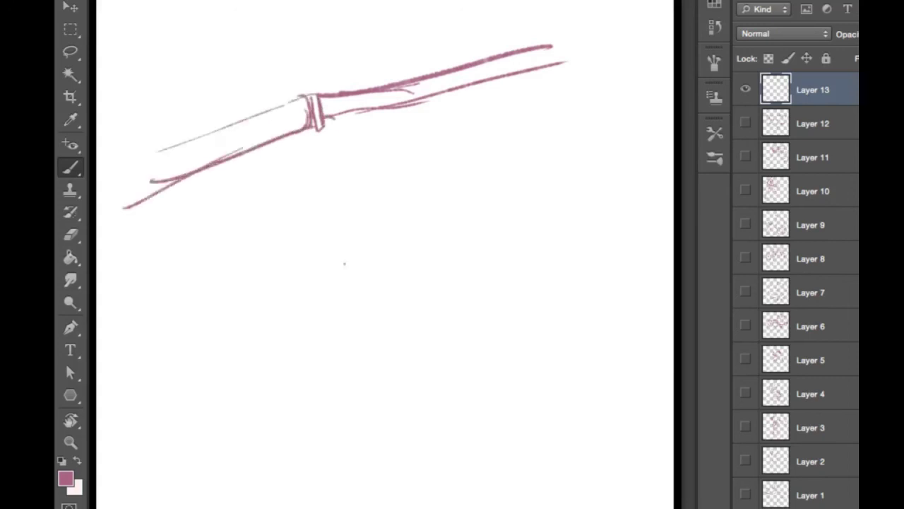
# Draw a second straight stalk segment rising diagonally below the first, with rounded joint marks at both ends
pyautogui.moveTo(344, 266)
pyautogui.mouseDown()
pyautogui.moveTo(354, 285)
pyautogui.moveTo(357, 268)
pyautogui.moveTo(517, 168)
pyautogui.mouseUp()
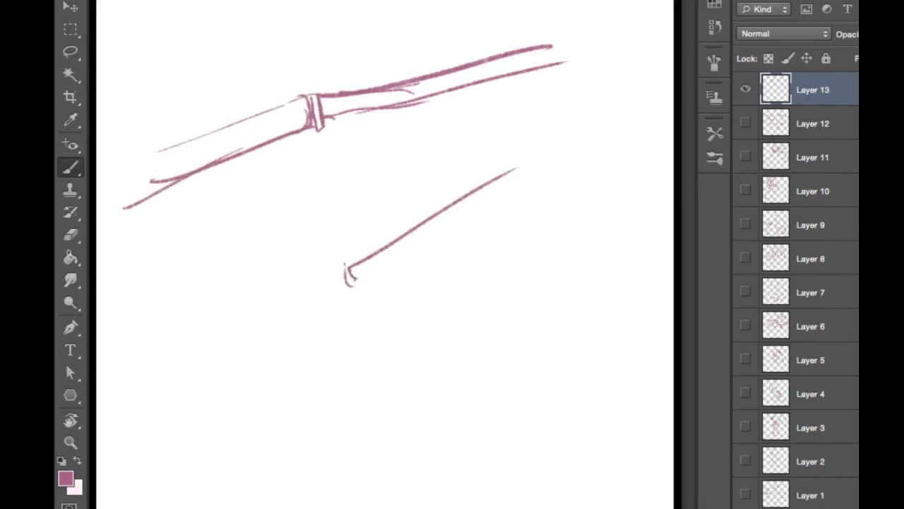
pyautogui.moveTo(353, 285)
pyautogui.mouseDown()
pyautogui.moveTo(396, 272)
pyautogui.moveTo(563, 169)
pyautogui.mouseUp()
pyautogui.moveTo(424, 251); pyautogui.dragTo(606, 156)
pyautogui.moveTo(469, 196)
pyautogui.mouseDown()
pyautogui.moveTo(571, 140)
pyautogui.moveTo(582, 155)
pyautogui.moveTo(604, 155)
pyautogui.mouseUp()
# Sketch the curved edges of a third stalk running behind the diagonal one and reinforce its upper edge
pyautogui.moveTo(397, 216); pyautogui.dragTo(280, 200)
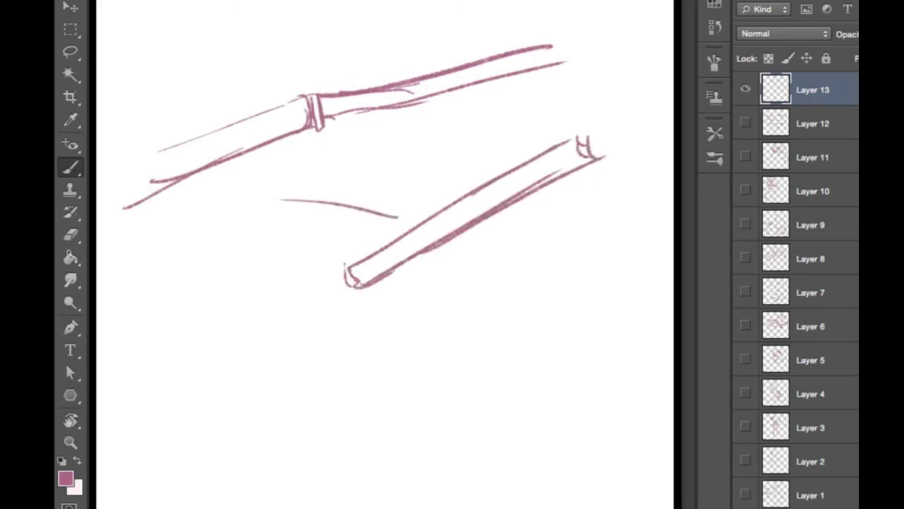
pyautogui.moveTo(230, 173)
pyautogui.mouseDown()
pyautogui.moveTo(326, 194)
pyautogui.moveTo(220, 188)
pyautogui.moveTo(290, 216)
pyautogui.mouseUp()
pyautogui.moveTo(230, 212); pyautogui.dragTo(368, 233)
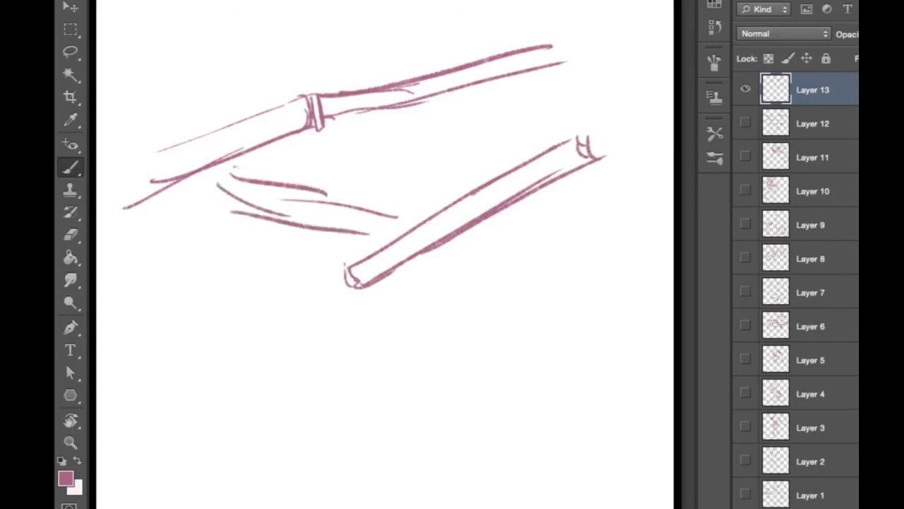
pyautogui.moveTo(286, 176); pyautogui.dragTo(397, 214)
pyautogui.moveTo(323, 203); pyautogui.dragTo(437, 218)
pyautogui.moveTo(276, 187); pyautogui.dragTo(417, 211)
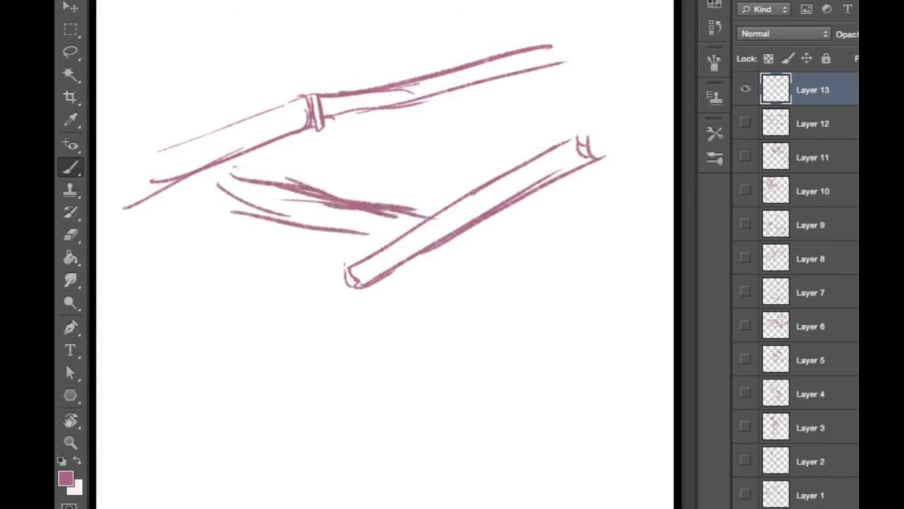
# Continue the third stalk beyond the diagonal one with a banded joint and a thinner segment angling upward
pyautogui.moveTo(424, 252)
pyautogui.mouseDown()
pyautogui.moveTo(510, 267)
pyautogui.moveTo(580, 247)
pyautogui.mouseUp()
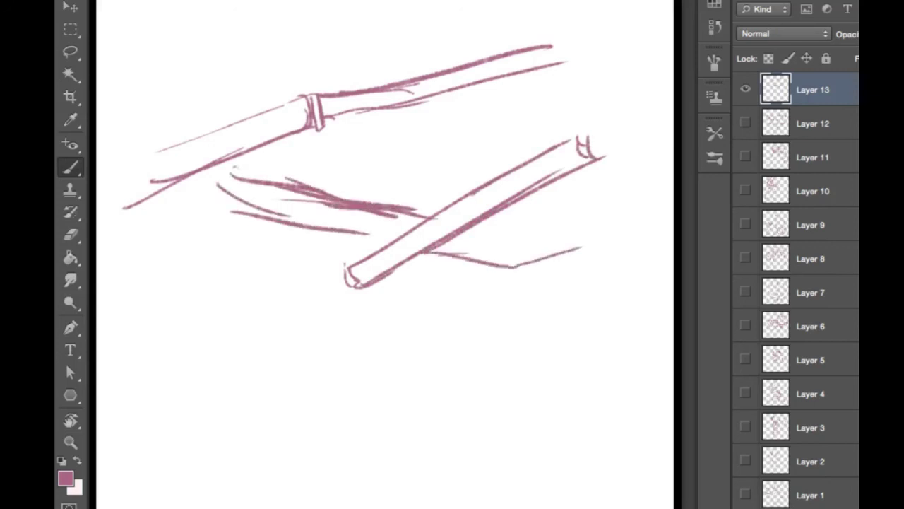
pyautogui.moveTo(463, 233)
pyautogui.mouseDown()
pyautogui.moveTo(510, 252)
pyautogui.moveTo(511, 268)
pyautogui.moveTo(516, 248)
pyautogui.moveTo(521, 263)
pyautogui.mouseUp()
pyautogui.moveTo(510, 258)
pyautogui.mouseDown()
pyautogui.moveTo(518, 273)
pyautogui.moveTo(569, 229)
pyautogui.moveTo(650, 193)
pyautogui.mouseUp()
pyautogui.moveTo(380, 210); pyautogui.dragTo(434, 212)
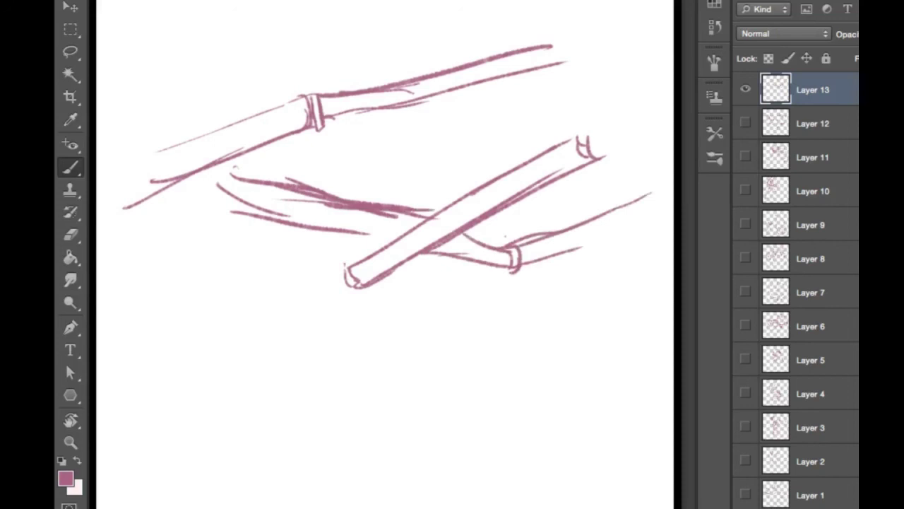
# Extend the third stalk upward across the first stalk's end and clear the overlapping lines inside it
pyautogui.moveTo(174, 122)
pyautogui.mouseDown()
pyautogui.moveTo(231, 173)
pyautogui.moveTo(254, 180)
pyautogui.mouseUp()
pyautogui.moveTo(147, 124); pyautogui.dragTo(248, 217)
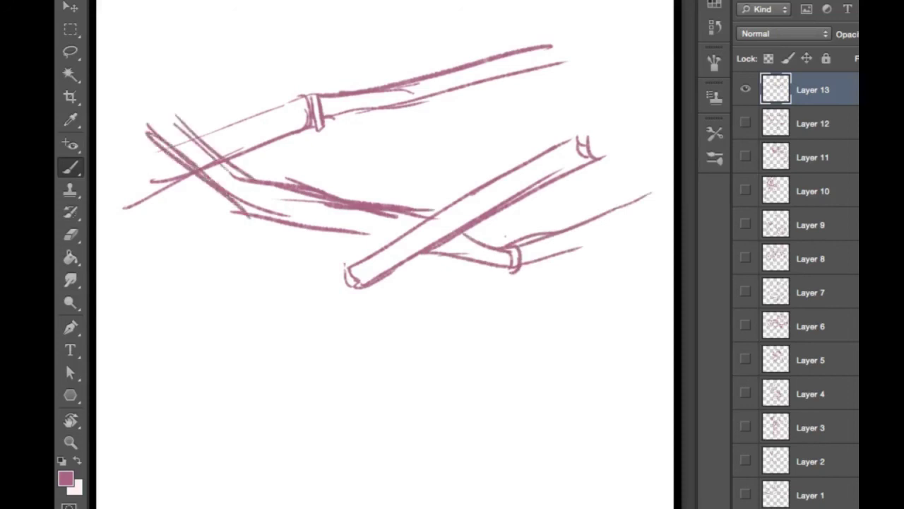
pyautogui.moveTo(203, 164); pyautogui.dragTo(247, 210)
pyautogui.moveTo(181, 131)
pyautogui.mouseDown()
pyautogui.moveTo(220, 165)
pyautogui.moveTo(205, 146)
pyautogui.mouseUp()
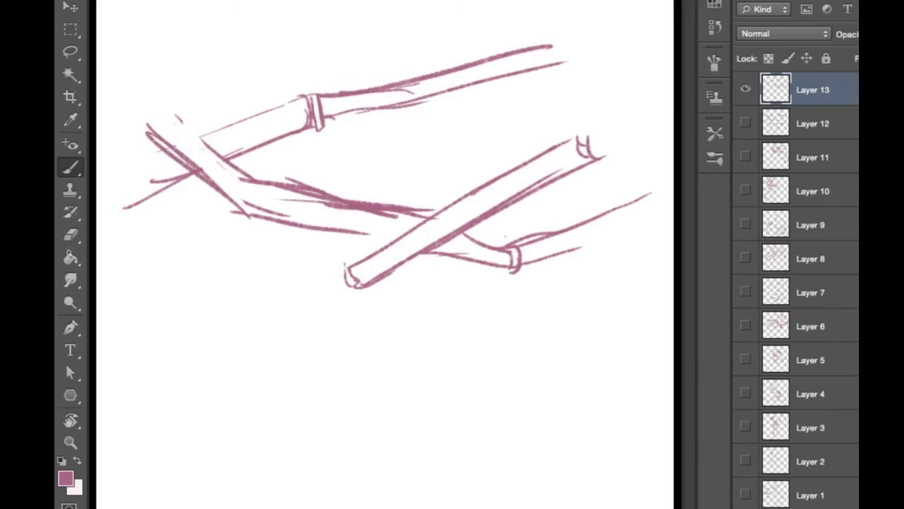
# Extend the diagonal stalk downward from its lower joint with a thinner tapering segment and reinforce its edges
pyautogui.moveTo(347, 267); pyautogui.dragTo(270, 341)
pyautogui.moveTo(359, 296); pyautogui.dragTo(248, 377)
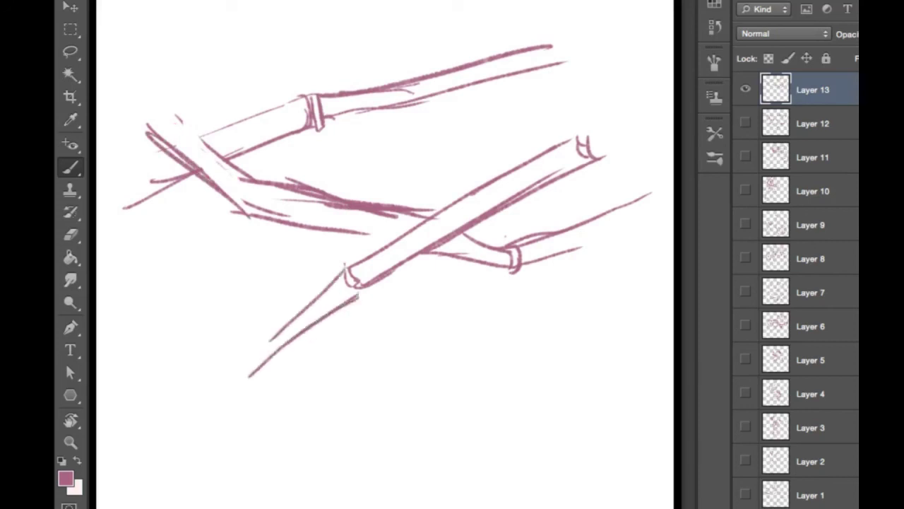
pyautogui.moveTo(326, 318)
pyautogui.mouseDown()
pyautogui.moveTo(239, 383)
pyautogui.moveTo(237, 369)
pyautogui.mouseUp()
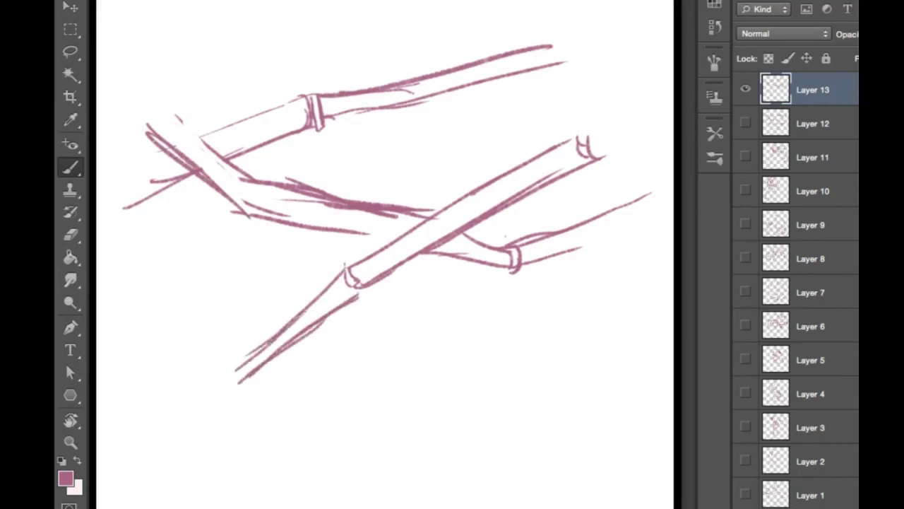
# Sketch a ghost below the crossing stalks with a rounded head, filled mouth, oval eyes and a wavy lower edge
pyautogui.moveTo(253, 237)
pyautogui.mouseDown()
pyautogui.moveTo(218, 213)
pyautogui.moveTo(194, 281)
pyautogui.mouseUp()
pyautogui.moveTo(243, 209)
pyautogui.mouseDown()
pyautogui.moveTo(197, 267)
pyautogui.moveTo(212, 289)
pyautogui.mouseUp()
pyautogui.moveTo(204, 254)
pyautogui.mouseDown()
pyautogui.moveTo(202, 264)
pyautogui.moveTo(226, 273)
pyautogui.moveTo(258, 265)
pyautogui.moveTo(233, 276)
pyautogui.moveTo(262, 261)
pyautogui.moveTo(245, 260)
pyautogui.mouseUp()
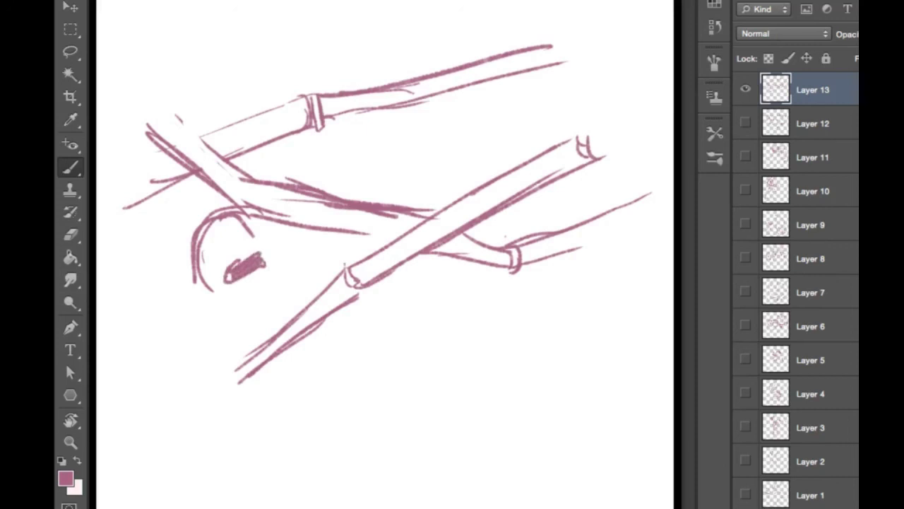
pyautogui.moveTo(205, 282); pyautogui.dragTo(185, 305)
pyautogui.moveTo(170, 326)
pyautogui.mouseDown()
pyautogui.moveTo(208, 362)
pyautogui.moveTo(245, 339)
pyautogui.mouseUp()
pyautogui.moveTo(205, 244)
pyautogui.mouseDown()
pyautogui.moveTo(212, 259)
pyautogui.moveTo(249, 233)
pyautogui.moveTo(240, 273)
pyautogui.moveTo(228, 280)
pyautogui.moveTo(260, 251)
pyautogui.moveTo(228, 285)
pyautogui.mouseUp()
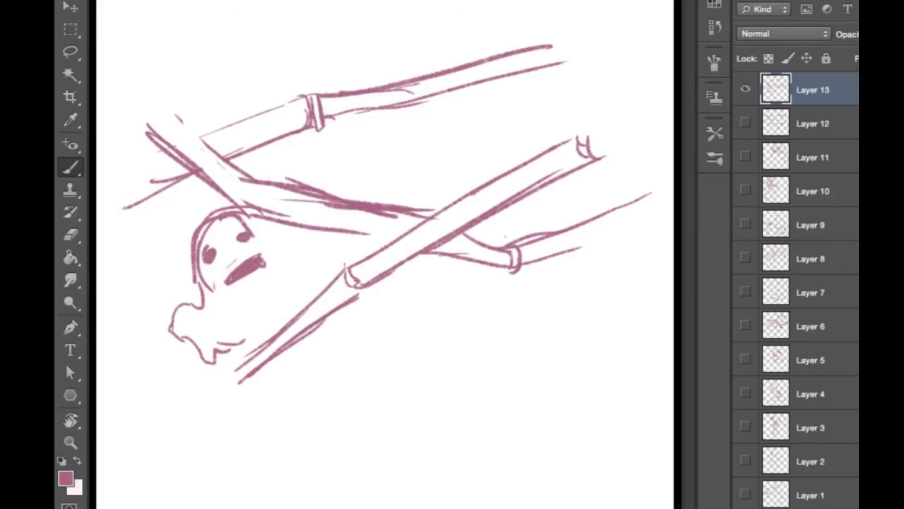
# Draw the ghost's other ragged arm across the stalks and add loose hem marks beyond the diagonal stalk
pyautogui.moveTo(270, 222)
pyautogui.mouseDown()
pyautogui.moveTo(291, 241)
pyautogui.moveTo(323, 215)
pyautogui.moveTo(378, 220)
pyautogui.moveTo(353, 270)
pyautogui.mouseUp()
pyautogui.moveTo(308, 354); pyautogui.dragTo(356, 358)
pyautogui.moveTo(362, 356); pyautogui.dragTo(383, 359)
pyautogui.moveTo(365, 325); pyautogui.dragTo(373, 351)
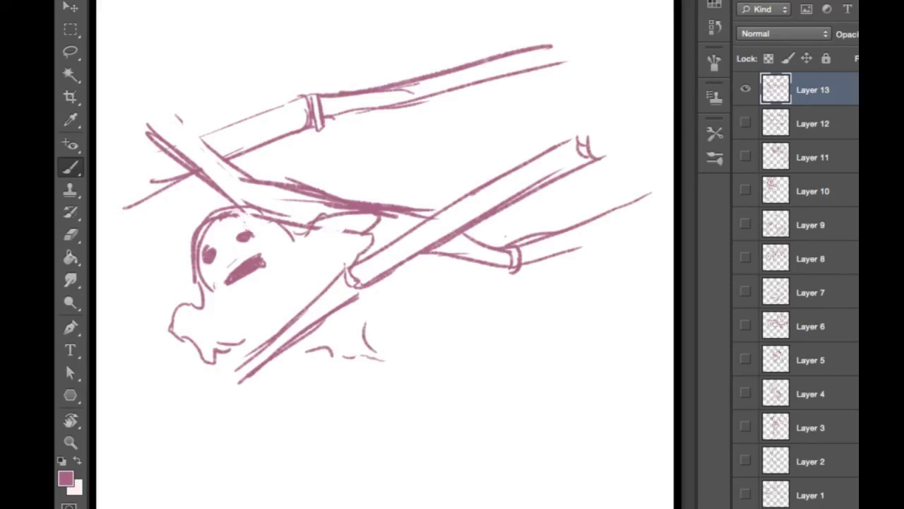
# Handwrite "Ghosts in the" in the gap between the upper stalk and the diagonal stalk
pyautogui.moveTo(374, 130)
pyautogui.mouseDown()
pyautogui.moveTo(373, 152)
pyautogui.moveTo(396, 150)
pyautogui.mouseUp()
pyautogui.moveTo(404, 135); pyautogui.dragTo(411, 145)
pyautogui.moveTo(428, 114); pyautogui.dragTo(429, 145)
pyautogui.moveTo(423, 131)
pyautogui.mouseDown()
pyautogui.moveTo(452, 138)
pyautogui.moveTo(479, 122)
pyautogui.moveTo(480, 131)
pyautogui.moveTo(507, 128)
pyautogui.mouseUp()
pyautogui.moveTo(539, 94)
pyautogui.mouseDown()
pyautogui.moveTo(536, 112)
pyautogui.moveTo(547, 103)
pyautogui.mouseUp()
pyautogui.moveTo(555, 89)
pyautogui.mouseDown()
pyautogui.moveTo(565, 106)
pyautogui.moveTo(603, 106)
pyautogui.mouseUp()
# Handwrite "Screensaver" beneath the third stalk and add a curved joint mark at the diagonal stalk's lower end
pyautogui.moveTo(432, 281); pyautogui.dragTo(415, 314)
pyautogui.moveTo(447, 294)
pyautogui.mouseDown()
pyautogui.moveTo(470, 292)
pyautogui.moveTo(485, 312)
pyautogui.moveTo(491, 298)
pyautogui.moveTo(505, 316)
pyautogui.mouseUp()
pyautogui.moveTo(504, 305)
pyautogui.mouseDown()
pyautogui.moveTo(509, 296)
pyautogui.moveTo(520, 314)
pyautogui.mouseUp()
pyautogui.moveTo(516, 315); pyautogui.dragTo(527, 314)
pyautogui.moveTo(456, 289); pyautogui.dragTo(467, 282)
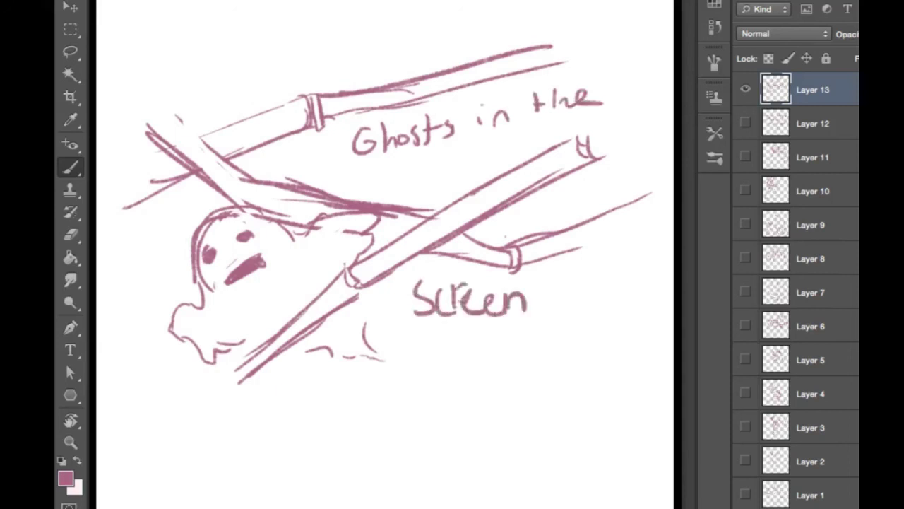
pyautogui.moveTo(548, 281)
pyautogui.mouseDown()
pyautogui.moveTo(533, 310)
pyautogui.moveTo(570, 313)
pyautogui.moveTo(588, 289)
pyautogui.moveTo(603, 311)
pyautogui.moveTo(608, 293)
pyautogui.mouseUp()
pyautogui.moveTo(616, 291); pyautogui.dragTo(612, 312)
pyautogui.moveTo(612, 290); pyautogui.dragTo(619, 288)
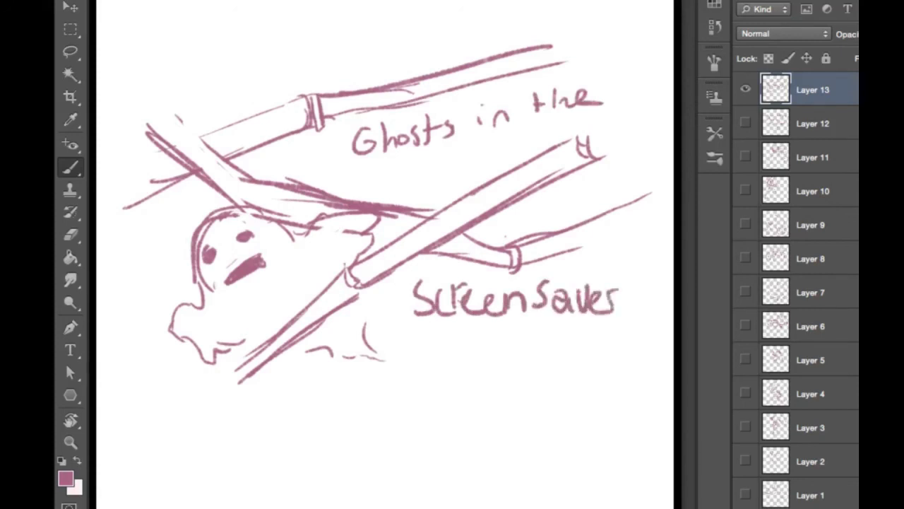
pyautogui.moveTo(241, 362)
pyautogui.mouseDown()
pyautogui.moveTo(232, 370)
pyautogui.moveTo(254, 372)
pyautogui.mouseUp()
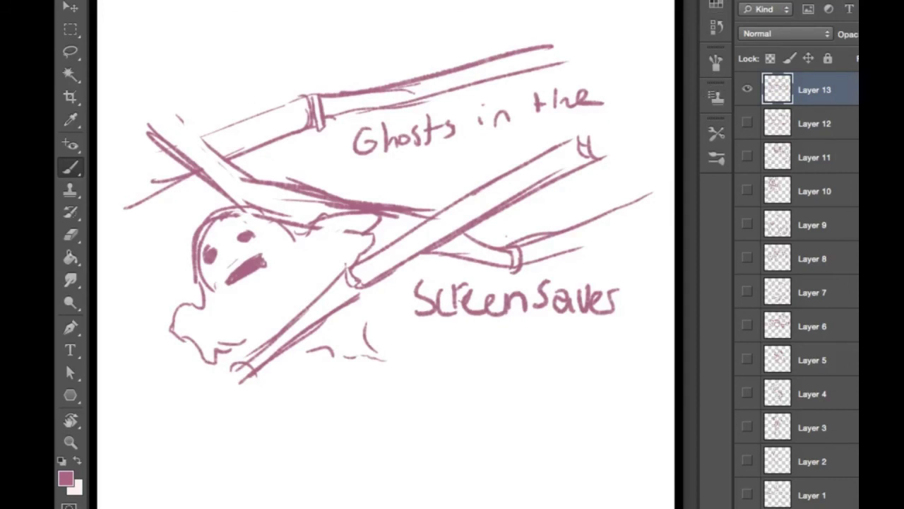
# Hide Layer 13, add a new layer and outline a tall ghost with a domed head and ragged hem
pyautogui.hotkey('ctrl', ',')
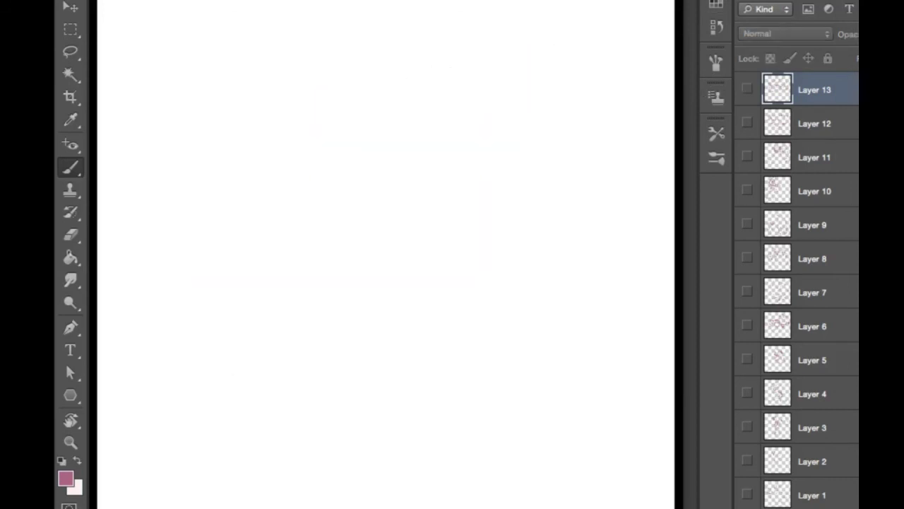
pyautogui.hotkey('ctrl', 'alt', 'shift', 'n')
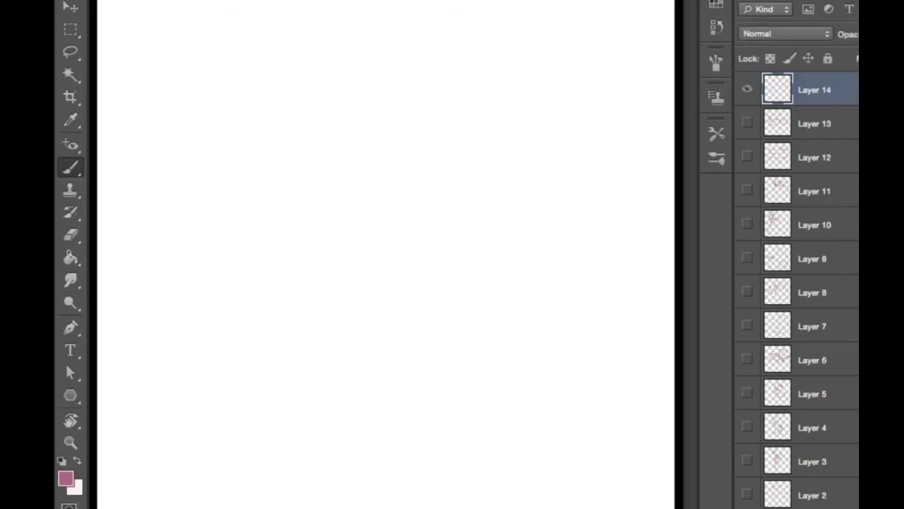
pyautogui.moveTo(243, 94); pyautogui.dragTo(245, 154)
pyautogui.moveTo(238, 109)
pyautogui.mouseDown()
pyautogui.moveTo(306, 27)
pyautogui.moveTo(332, 28)
pyautogui.moveTo(399, 104)
pyautogui.moveTo(408, 159)
pyautogui.mouseUp()
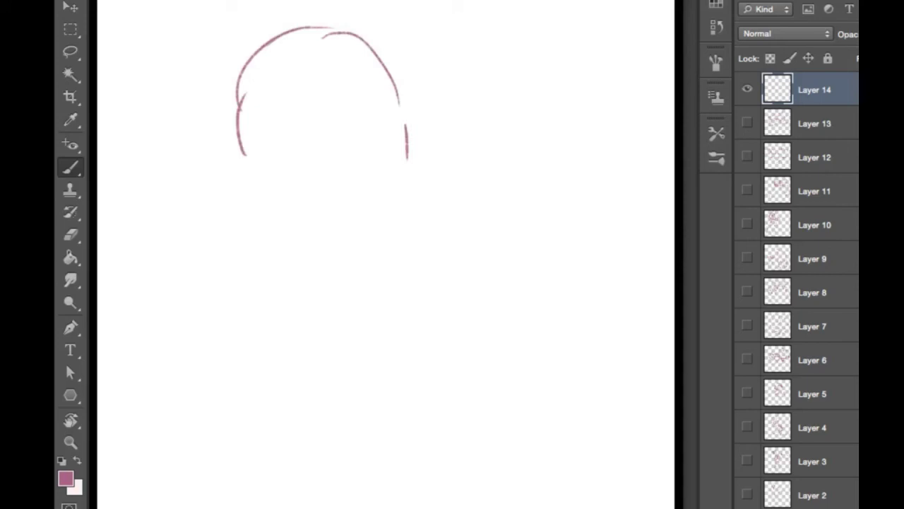
pyautogui.moveTo(239, 86); pyautogui.dragTo(262, 233)
pyautogui.moveTo(244, 178)
pyautogui.mouseDown()
pyautogui.moveTo(263, 346)
pyautogui.moveTo(286, 370)
pyautogui.moveTo(338, 374)
pyautogui.mouseUp()
pyautogui.moveTo(407, 126)
pyautogui.mouseDown()
pyautogui.moveTo(462, 314)
pyautogui.moveTo(456, 364)
pyautogui.moveTo(362, 380)
pyautogui.moveTo(396, 369)
pyautogui.mouseUp()
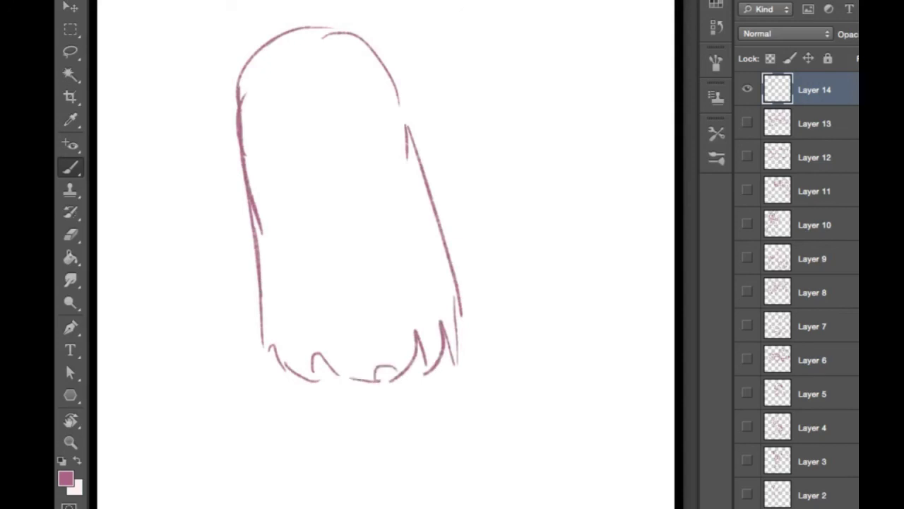
# Give the tall ghost two closed curved eyes and a filled, bent open mouth
pyautogui.moveTo(279, 94)
pyautogui.mouseDown()
pyautogui.moveTo(306, 95)
pyautogui.moveTo(321, 73)
pyautogui.moveTo(305, 95)
pyautogui.mouseUp()
pyautogui.moveTo(346, 67)
pyautogui.mouseDown()
pyautogui.moveTo(365, 82)
pyautogui.moveTo(381, 68)
pyautogui.moveTo(356, 85)
pyautogui.mouseUp()
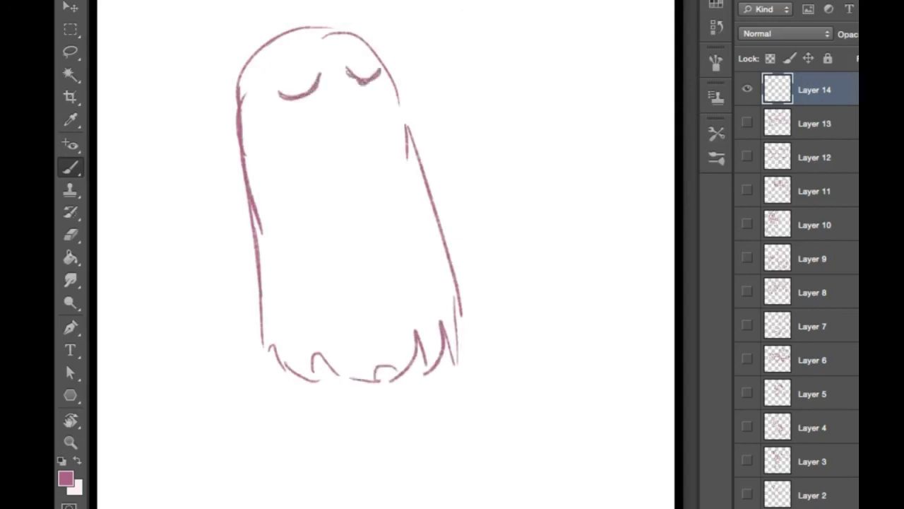
pyautogui.moveTo(353, 120)
pyautogui.mouseDown()
pyautogui.moveTo(331, 139)
pyautogui.moveTo(364, 125)
pyautogui.mouseUp()
pyautogui.moveTo(349, 120); pyautogui.dragTo(371, 131)
# Handwrite "ye shall be" beside the ghost's head
pyautogui.moveTo(425, 48); pyautogui.dragTo(445, 47)
pyautogui.moveTo(447, 45); pyautogui.dragTo(428, 79)
pyautogui.moveTo(456, 59)
pyautogui.mouseDown()
pyautogui.moveTo(465, 51)
pyautogui.moveTo(479, 64)
pyautogui.mouseUp()
pyautogui.moveTo(518, 42)
pyautogui.mouseDown()
pyautogui.moveTo(510, 59)
pyautogui.moveTo(525, 59)
pyautogui.mouseUp()
pyautogui.moveTo(525, 51)
pyautogui.mouseDown()
pyautogui.moveTo(534, 44)
pyautogui.moveTo(540, 59)
pyautogui.mouseUp()
pyautogui.moveTo(553, 43)
pyautogui.mouseDown()
pyautogui.moveTo(545, 52)
pyautogui.moveTo(561, 60)
pyautogui.mouseUp()
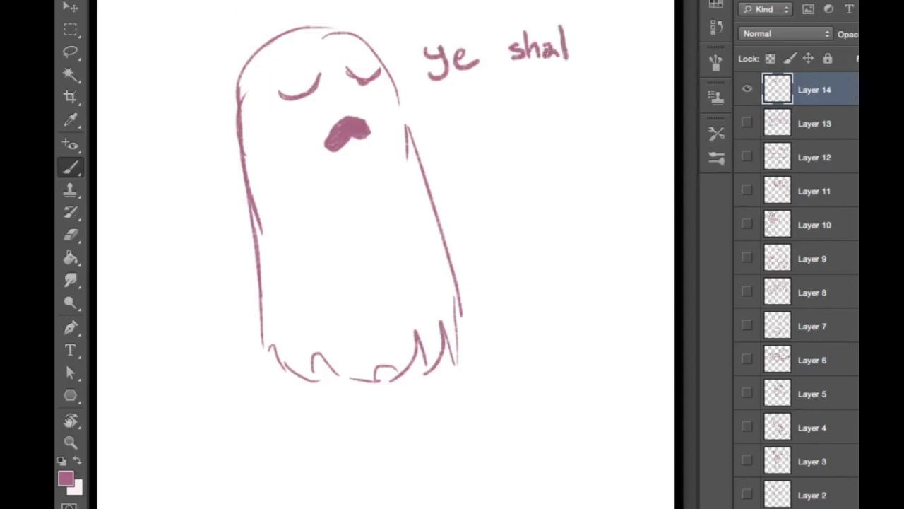
pyautogui.moveTo(574, 26)
pyautogui.mouseDown()
pyautogui.moveTo(576, 57)
pyautogui.moveTo(621, 60)
pyautogui.mouseUp()
pyautogui.click(611, 47)
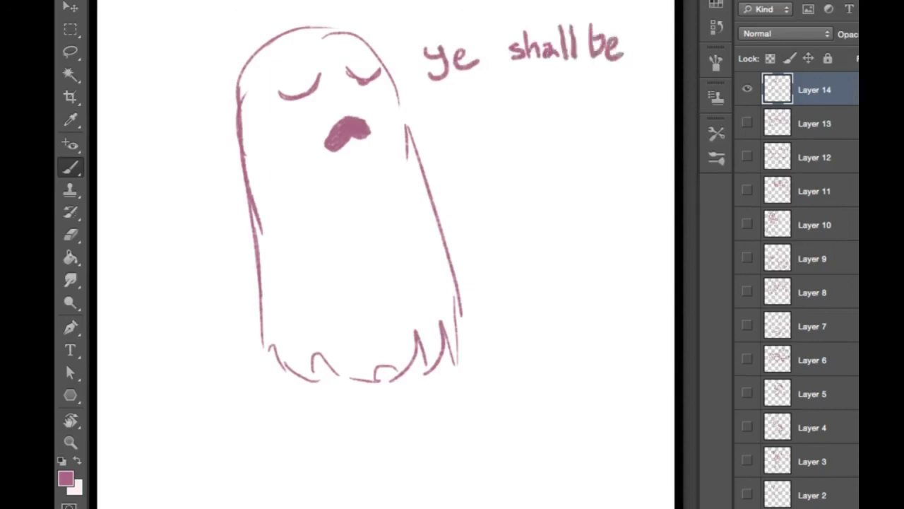
# Handwrite "baptized." as a second line beneath "ye shall be"
pyautogui.moveTo(446, 100)
pyautogui.mouseDown()
pyautogui.moveTo(456, 121)
pyautogui.moveTo(449, 130)
pyautogui.moveTo(478, 136)
pyautogui.mouseUp()
pyautogui.moveTo(486, 118)
pyautogui.mouseDown()
pyautogui.moveTo(488, 153)
pyautogui.moveTo(490, 133)
pyautogui.mouseUp()
pyautogui.moveTo(506, 90); pyautogui.dragTo(506, 134)
pyautogui.moveTo(502, 110)
pyautogui.mouseDown()
pyautogui.moveTo(517, 126)
pyautogui.moveTo(554, 108)
pyautogui.moveTo(565, 126)
pyautogui.moveTo(576, 103)
pyautogui.moveTo(574, 125)
pyautogui.moveTo(609, 124)
pyautogui.mouseUp()
pyautogui.moveTo(611, 89); pyautogui.dragTo(614, 125)
pyautogui.click(628, 117)
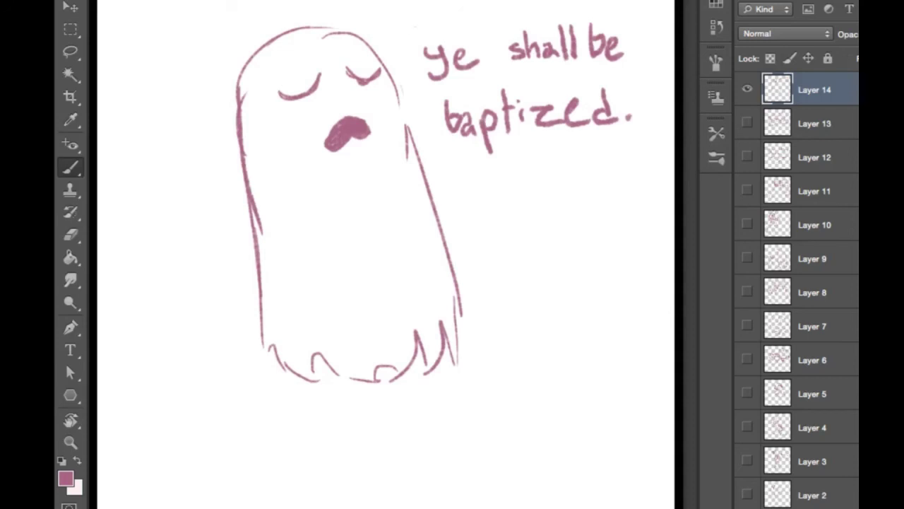
# Outline a loose speech bubble around the two lines of lettering, with its tail pointing at the ghost's mouth
pyautogui.moveTo(415, 27)
pyautogui.mouseDown()
pyautogui.moveTo(403, 63)
pyautogui.moveTo(416, 106)
pyautogui.moveTo(384, 120)
pyautogui.moveTo(487, 153)
pyautogui.moveTo(576, 136)
pyautogui.moveTo(624, 139)
pyautogui.mouseUp()
pyautogui.moveTo(640, 130); pyautogui.dragTo(655, 104)
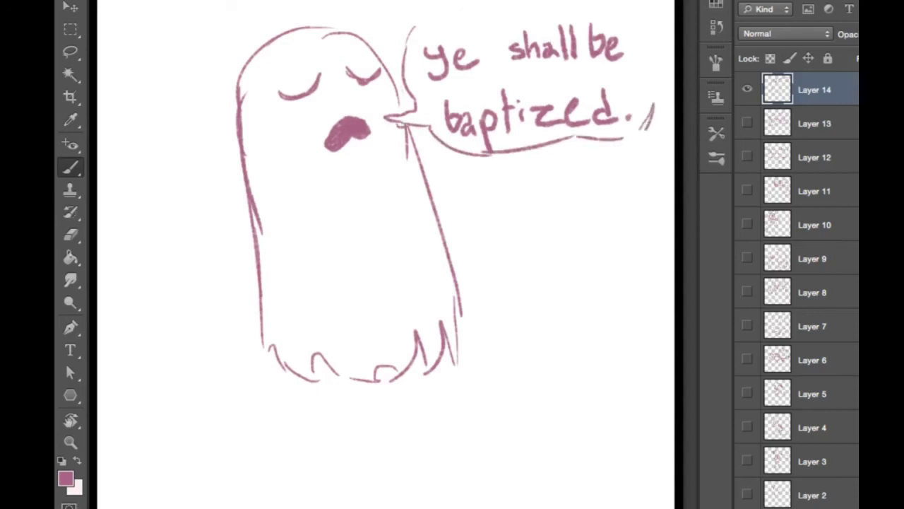
pyautogui.moveTo(405, 34); pyautogui.dragTo(440, 14)
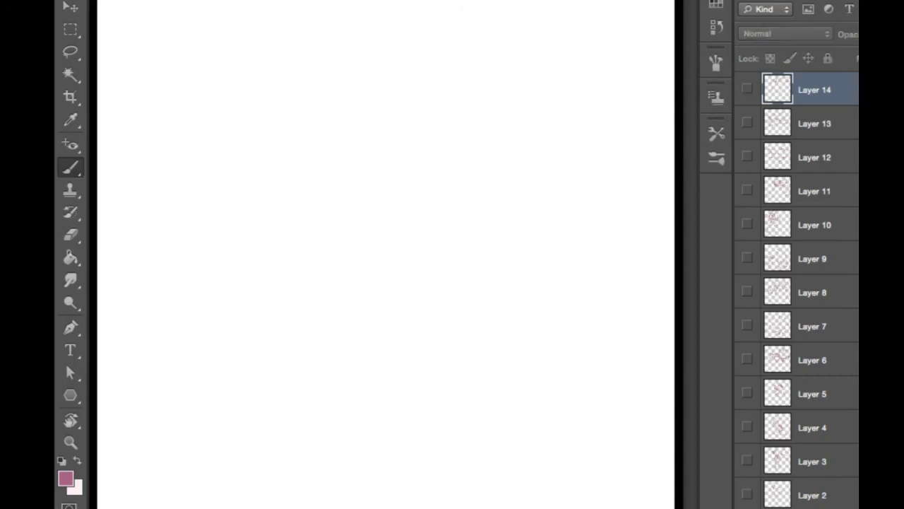
# Add a new layer and sketch a small oval head with angry brows, narrow eyes and a zigzag frown
pyautogui.hotkey('ctrl', 'alt', 'shift', 'n')
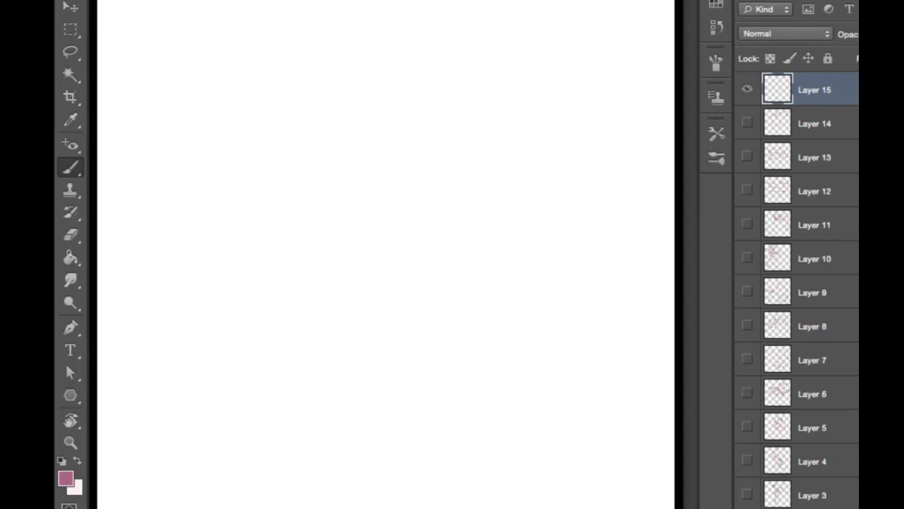
pyautogui.moveTo(380, 180)
pyautogui.mouseDown()
pyautogui.moveTo(398, 126)
pyautogui.moveTo(414, 115)
pyautogui.moveTo(447, 197)
pyautogui.mouseUp()
pyautogui.moveTo(377, 160)
pyautogui.mouseDown()
pyautogui.moveTo(377, 182)
pyautogui.moveTo(432, 218)
pyautogui.moveTo(448, 207)
pyautogui.mouseUp()
pyautogui.moveTo(383, 152)
pyautogui.mouseDown()
pyautogui.moveTo(455, 143)
pyautogui.moveTo(404, 162)
pyautogui.moveTo(403, 171)
pyautogui.moveTo(443, 168)
pyautogui.mouseUp()
pyautogui.moveTo(406, 203); pyautogui.dragTo(439, 198)
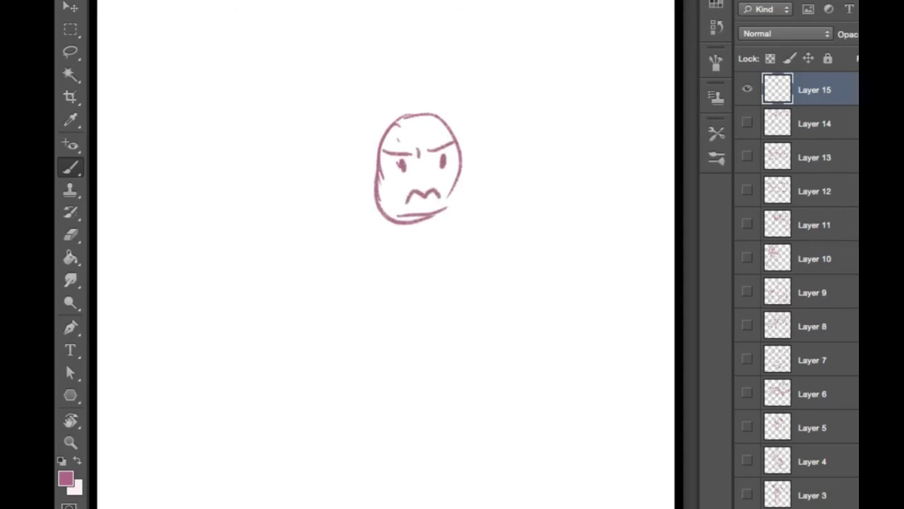
# Draw curved arm lines sweeping out from both sides of the angry head, with sketchy fingers at their ends
pyautogui.moveTo(361, 108)
pyautogui.mouseDown()
pyautogui.moveTo(301, 156)
pyautogui.moveTo(308, 180)
pyautogui.mouseUp()
pyautogui.moveTo(332, 107); pyautogui.dragTo(385, 129)
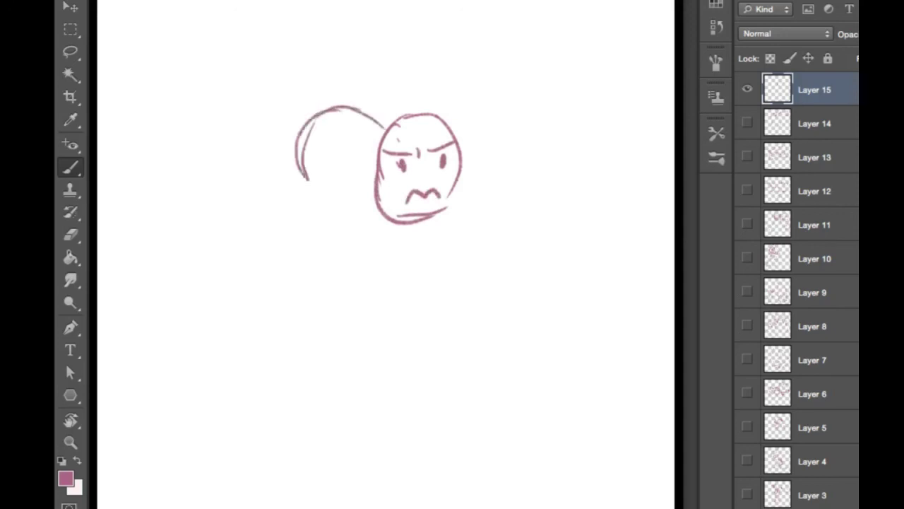
pyautogui.moveTo(461, 139)
pyautogui.mouseDown()
pyautogui.moveTo(500, 116)
pyautogui.moveTo(565, 115)
pyautogui.moveTo(553, 134)
pyautogui.moveTo(566, 139)
pyautogui.mouseUp()
pyautogui.moveTo(355, 162)
pyautogui.mouseDown()
pyautogui.moveTo(358, 180)
pyautogui.moveTo(347, 169)
pyautogui.moveTo(339, 182)
pyautogui.moveTo(329, 176)
pyautogui.moveTo(328, 203)
pyautogui.moveTo(339, 216)
pyautogui.mouseUp()
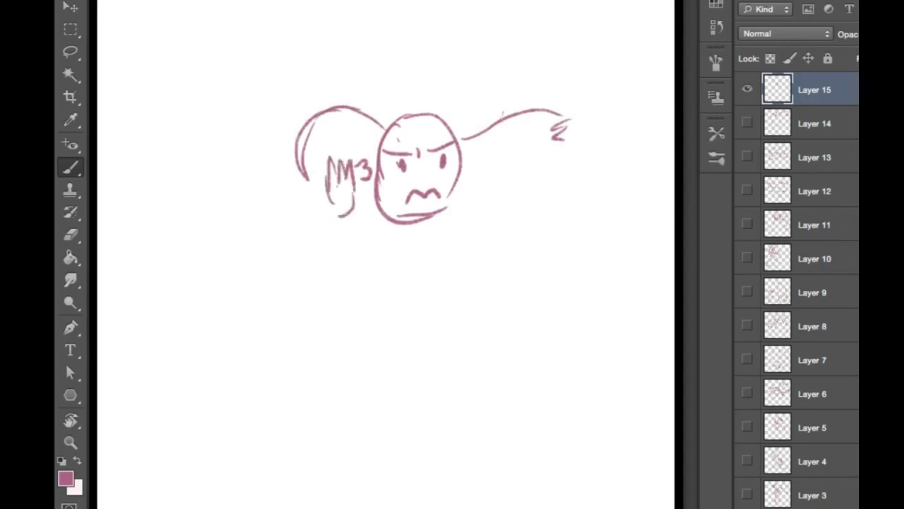
# Handwrite "Demons don't follow" above the angry head
pyautogui.moveTo(292, 41); pyautogui.dragTo(292, 71)
pyautogui.moveTo(293, 41)
pyautogui.mouseDown()
pyautogui.moveTo(296, 68)
pyautogui.moveTo(336, 71)
pyautogui.mouseUp()
pyautogui.moveTo(337, 71)
pyautogui.mouseDown()
pyautogui.moveTo(351, 58)
pyautogui.moveTo(358, 70)
pyautogui.mouseUp()
pyautogui.moveTo(364, 58)
pyautogui.mouseDown()
pyautogui.moveTo(364, 69)
pyautogui.moveTo(383, 67)
pyautogui.mouseUp()
pyautogui.moveTo(394, 57); pyautogui.dragTo(386, 77)
pyautogui.moveTo(449, 35); pyautogui.dragTo(444, 69)
pyautogui.moveTo(444, 57)
pyautogui.mouseDown()
pyautogui.moveTo(430, 68)
pyautogui.moveTo(456, 58)
pyautogui.mouseUp()
pyautogui.moveTo(463, 69)
pyautogui.mouseDown()
pyautogui.moveTo(473, 69)
pyautogui.moveTo(477, 49)
pyautogui.moveTo(487, 62)
pyautogui.mouseUp()
pyautogui.moveTo(483, 51)
pyautogui.mouseDown()
pyautogui.moveTo(519, 66)
pyautogui.moveTo(527, 51)
pyautogui.mouseUp()
pyautogui.moveTo(537, 50); pyautogui.dragTo(544, 59)
pyautogui.moveTo(555, 29)
pyautogui.mouseDown()
pyautogui.moveTo(552, 57)
pyautogui.moveTo(600, 32)
pyautogui.mouseUp()
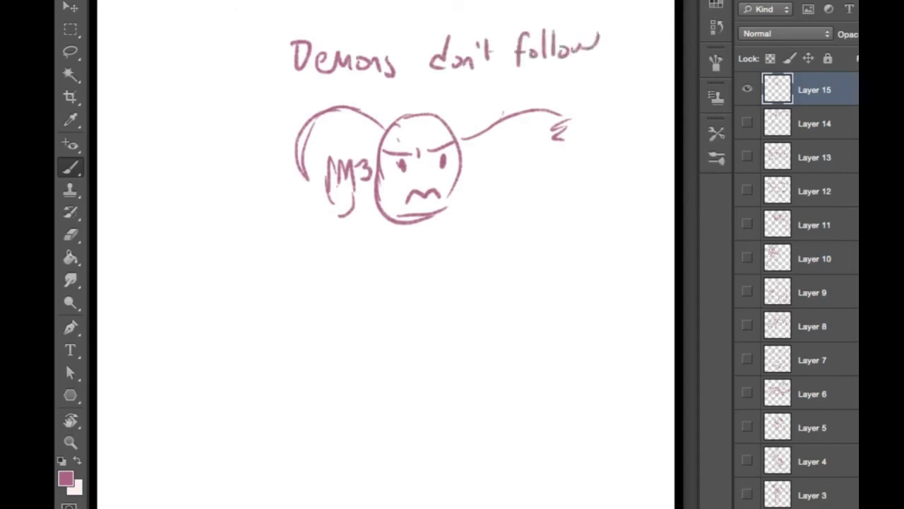
# Handwrite "you home" beneath the first line and outline a speech bubble with a tail toward the angry head
pyautogui.moveTo(453, 81); pyautogui.dragTo(460, 103)
pyautogui.moveTo(477, 80); pyautogui.dragTo(505, 91)
pyautogui.moveTo(533, 64); pyautogui.dragTo(529, 89)
pyautogui.moveTo(531, 82)
pyautogui.mouseDown()
pyautogui.moveTo(541, 88)
pyautogui.moveTo(554, 77)
pyautogui.mouseUp()
pyautogui.moveTo(561, 85); pyautogui.dragTo(584, 83)
pyautogui.moveTo(585, 78); pyautogui.dragTo(595, 82)
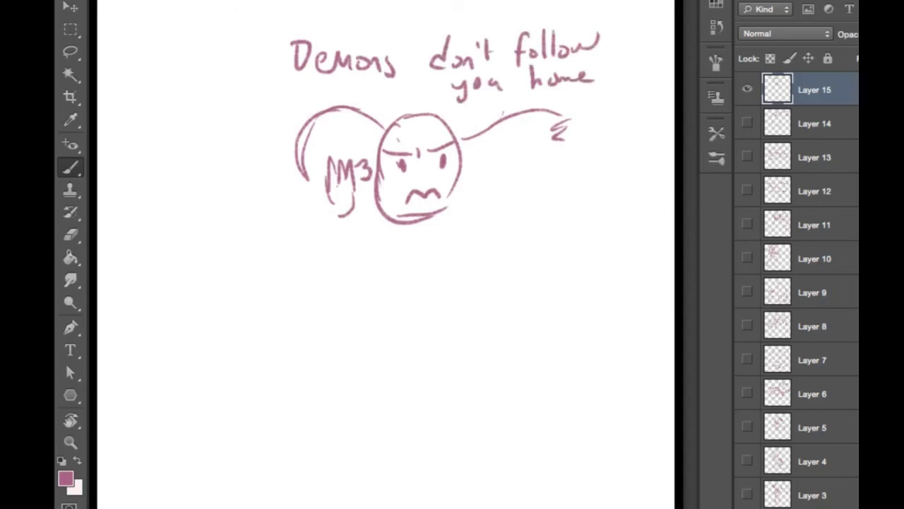
pyautogui.moveTo(281, 16)
pyautogui.mouseDown()
pyautogui.moveTo(266, 82)
pyautogui.moveTo(463, 101)
pyautogui.moveTo(631, 73)
pyautogui.mouseUp()
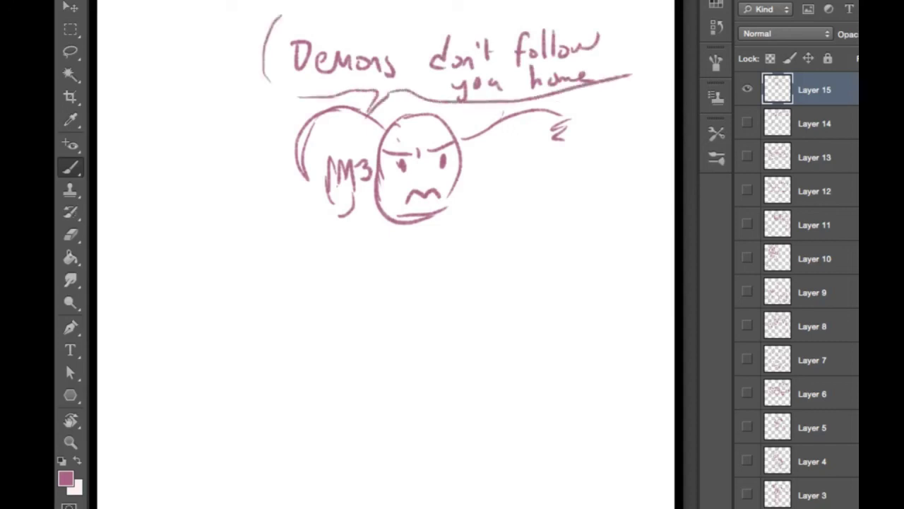